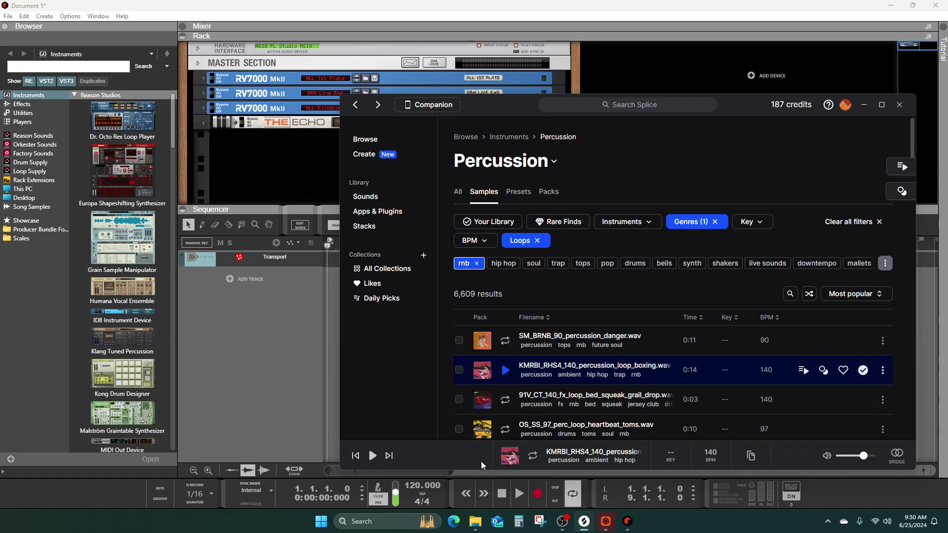
- Set the song tempo to 140 BPM
drag(408, 495, 417, 471)
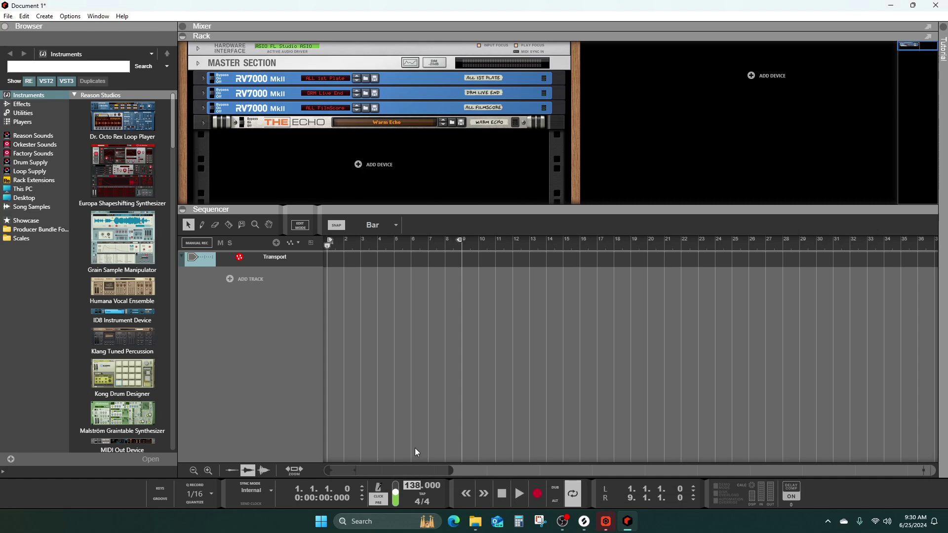
key(Return)
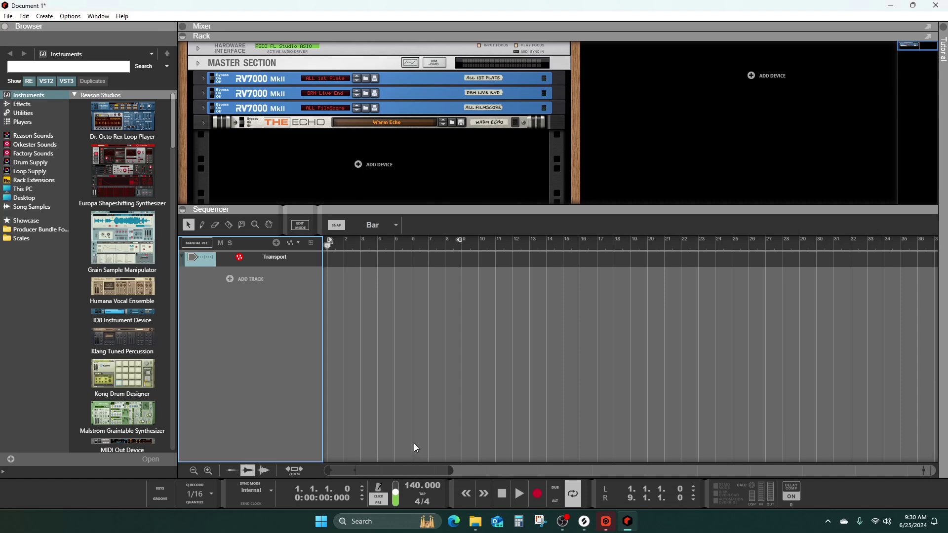
- Bring the KMRBI_RHS4_140 percussion loop boxing sample from Splice into the sequencer as a new audio track starting at bar 1 and play it
click(586, 519)
drag(557, 374, 257, 314)
click(311, 334)
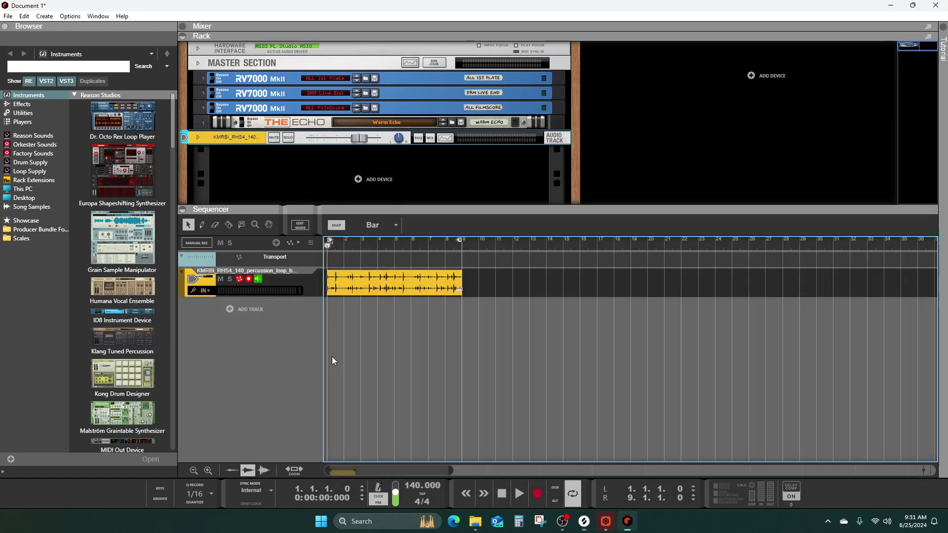
click(518, 491)
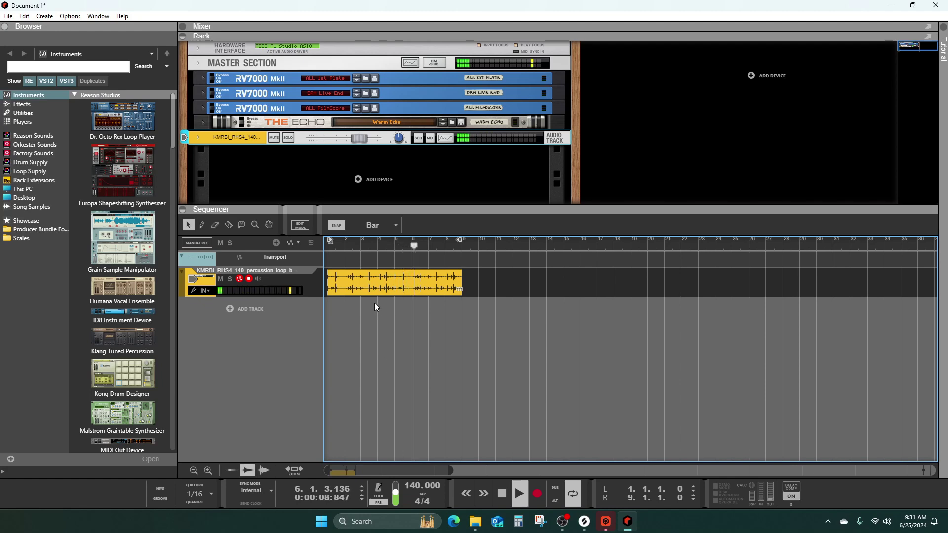
click(293, 295)
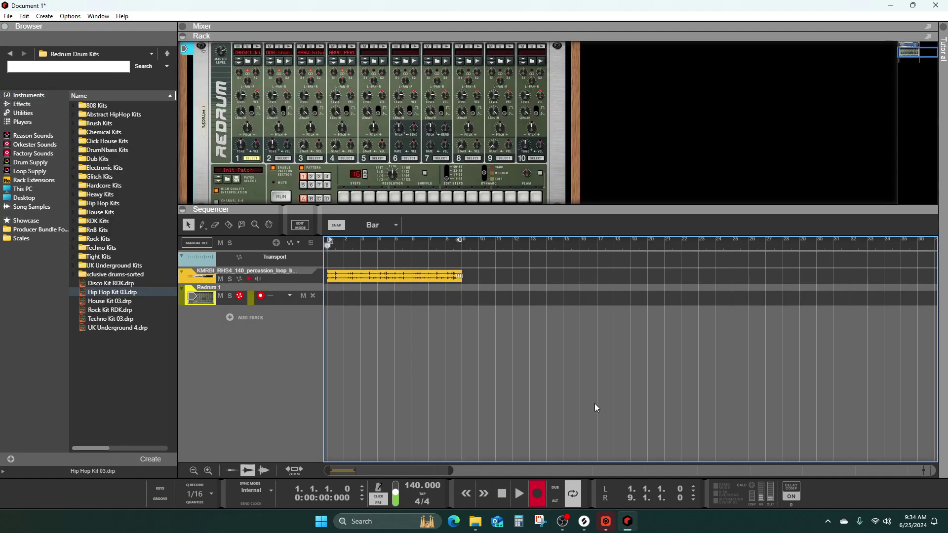
- Record an eight-bar drum pattern on the Redrum 1 track and switch recording off while the loop plays
key(space)
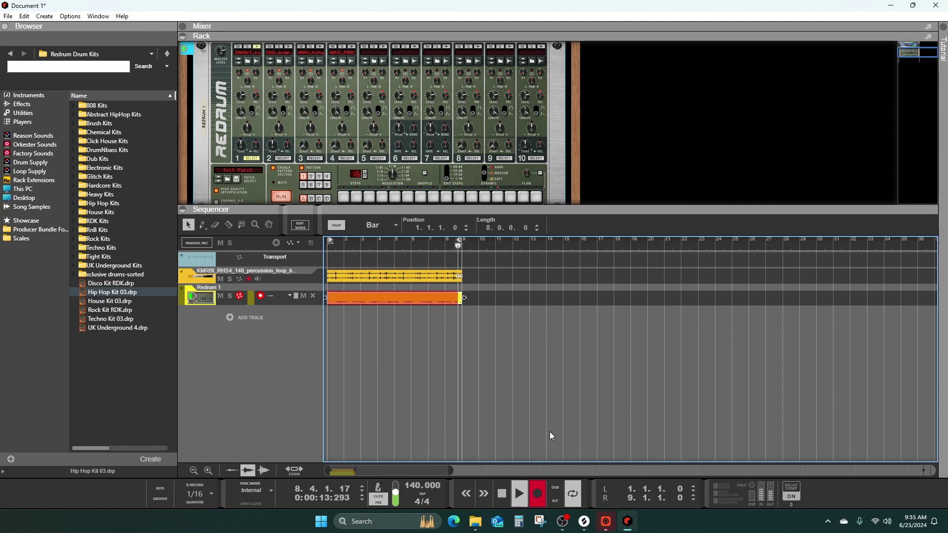
key(space)
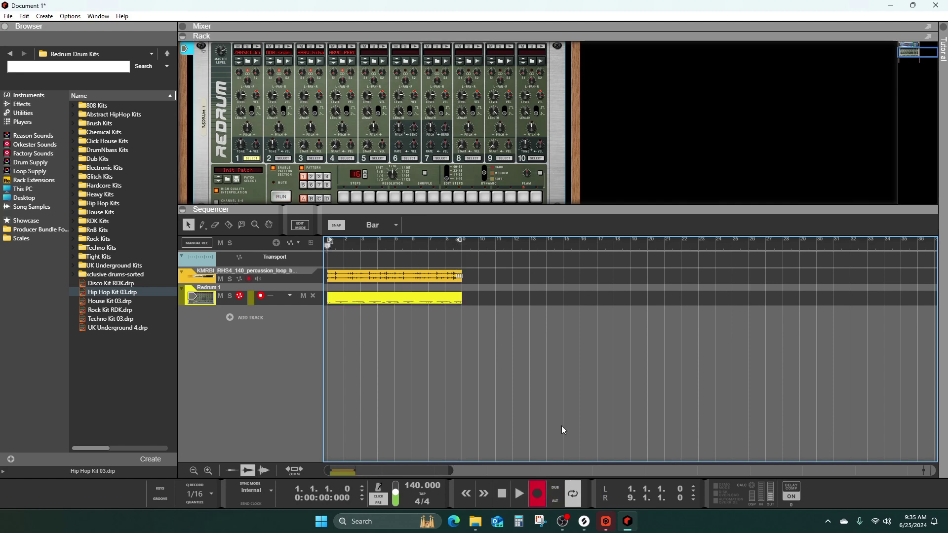
key(space)
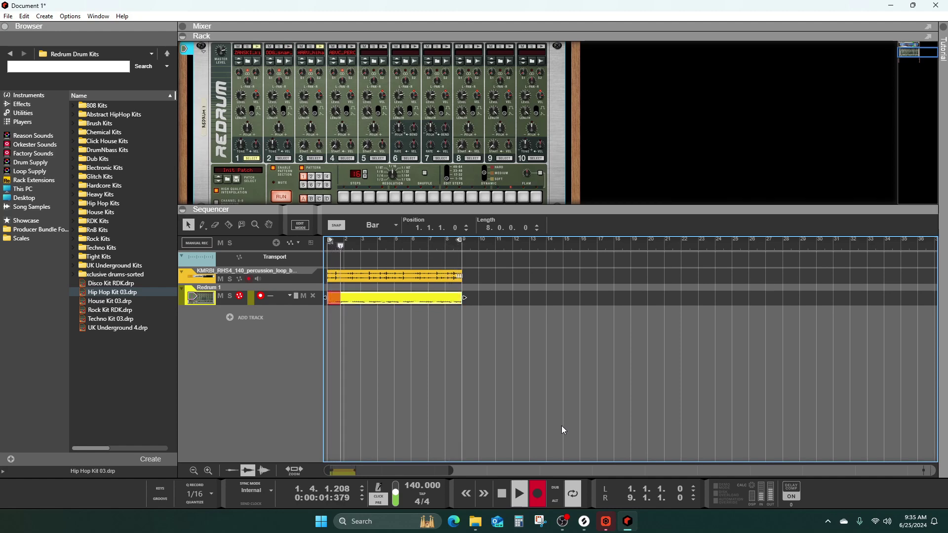
key(ctrl+Return)
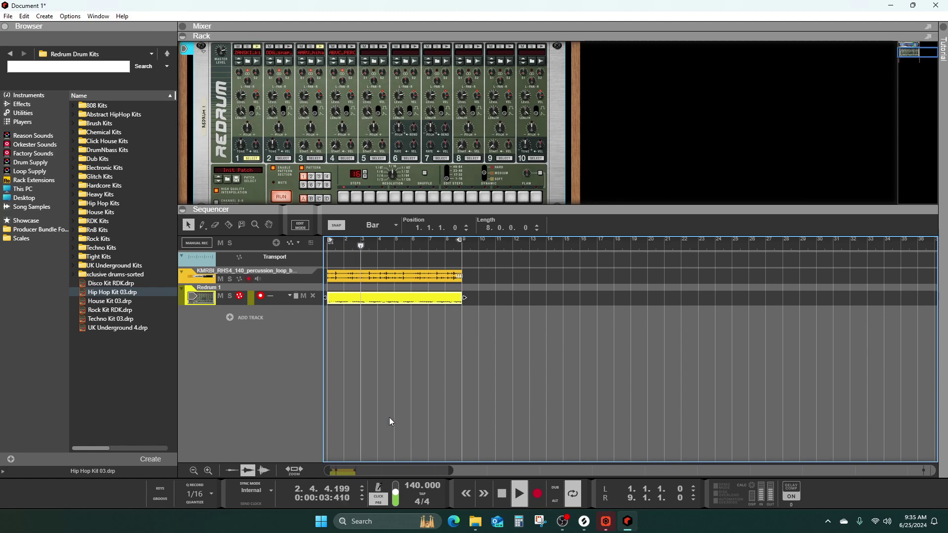
- Load the MPC-60 56% Shuffle groove into ReGroove channel A1 and assign A1 to the Redrum 1 track
click(160, 499)
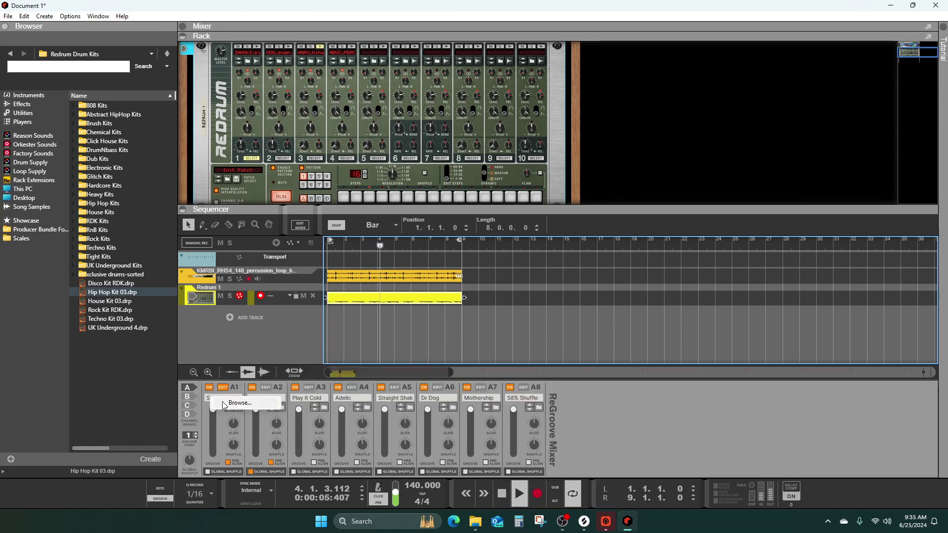
click(238, 408)
double_click(101, 124)
click(100, 132)
click(99, 141)
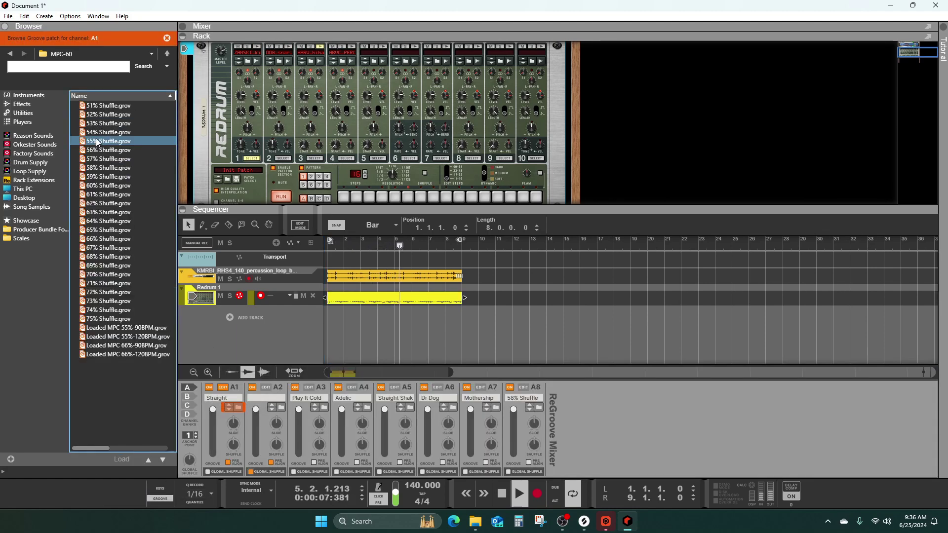
click(96, 150)
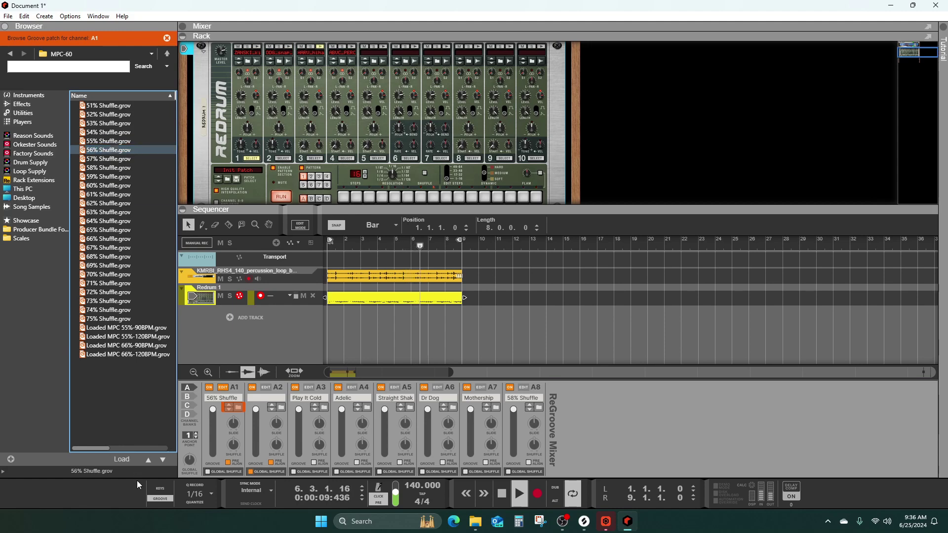
click(152, 499)
click(289, 295)
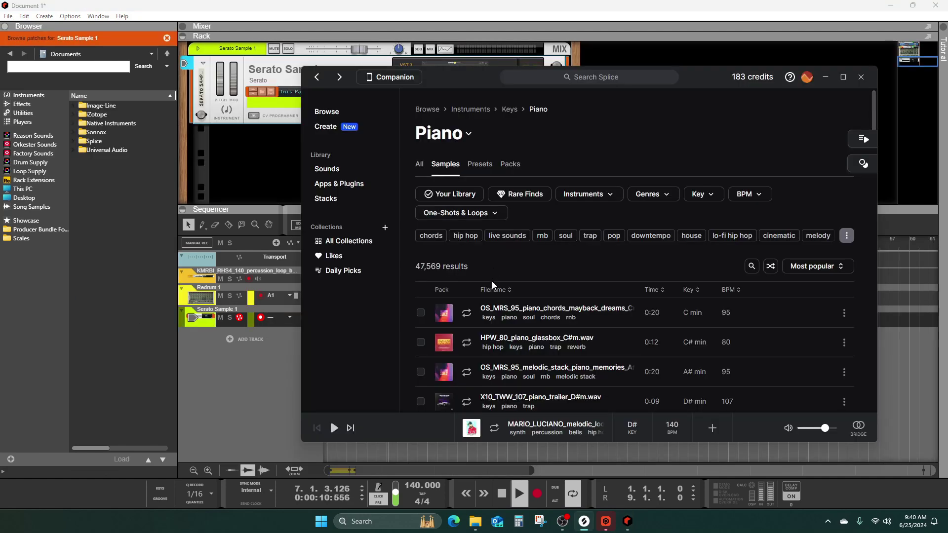
- Audition the OS_MRS_95 piano chords mayback dreams sample in Splice, filter the piano samples by rnb and get that sample
click(467, 313)
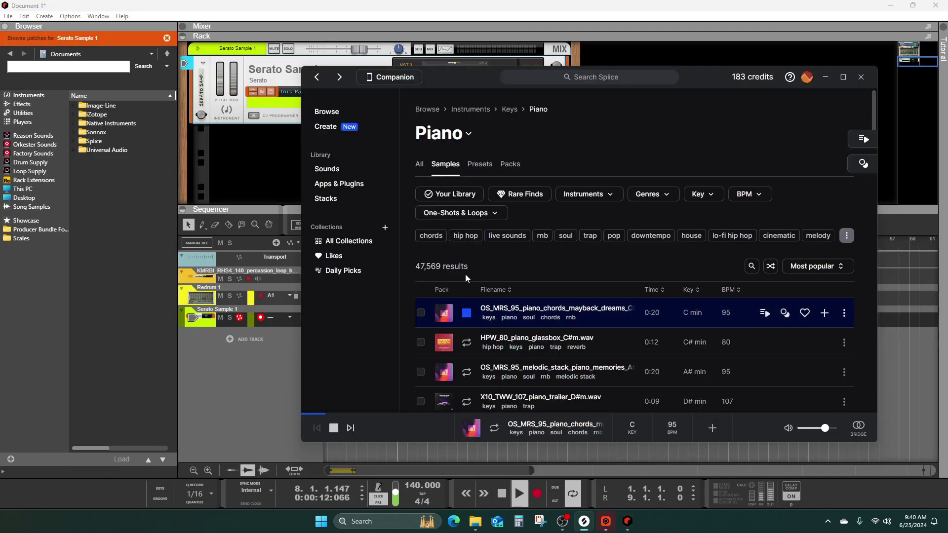
click(542, 236)
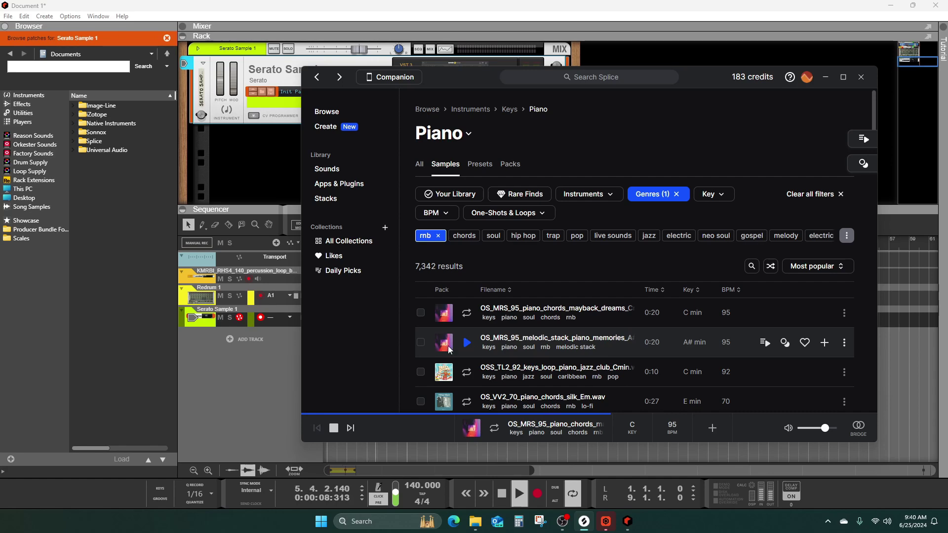
click(822, 315)
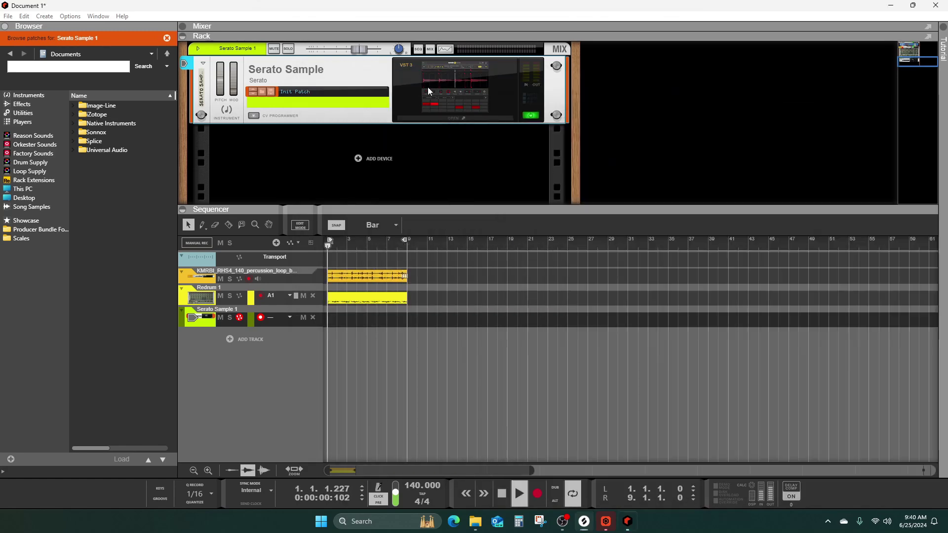
- Open Serato Sample 1 and load the OS_MRS_95_piano_chords_mayback_dreams_Cm.wav sample from Splice into it
click(428, 109)
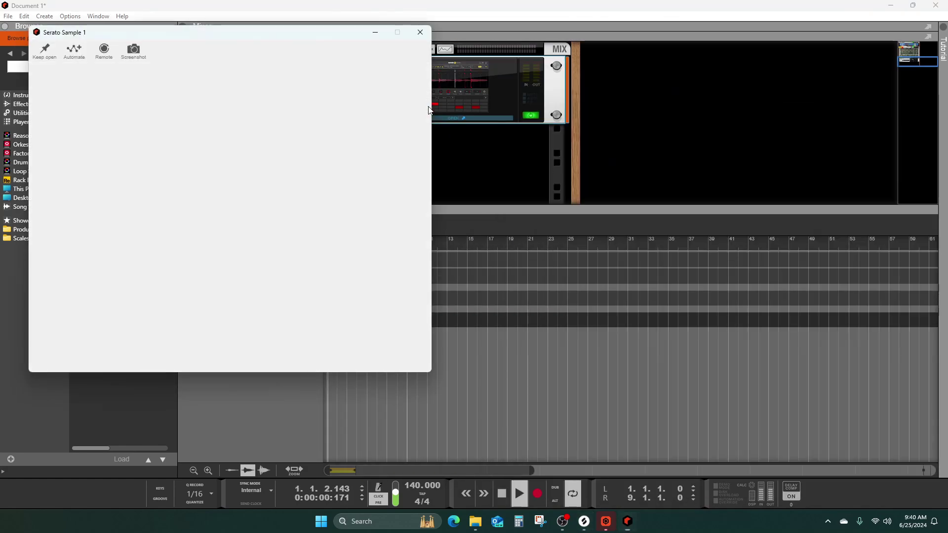
click(585, 522)
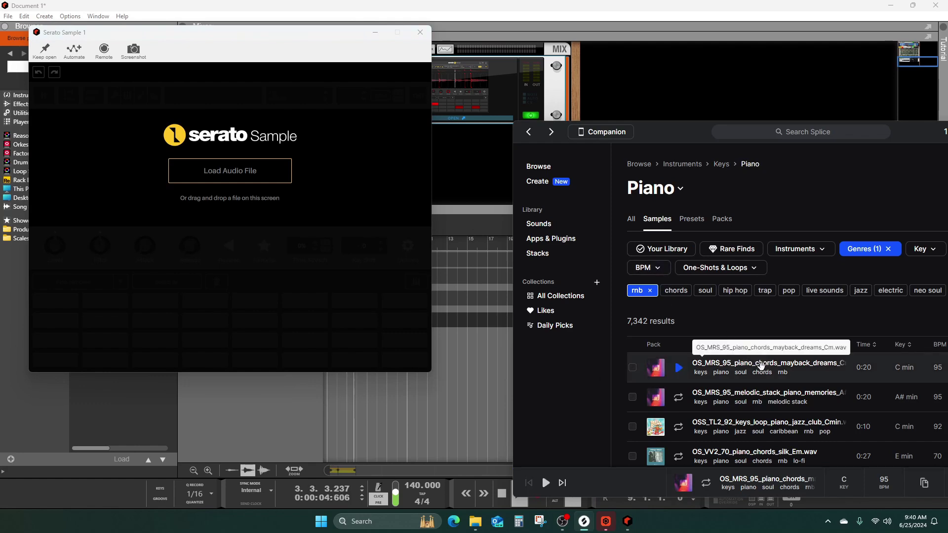
drag(248, 167, 247, 166)
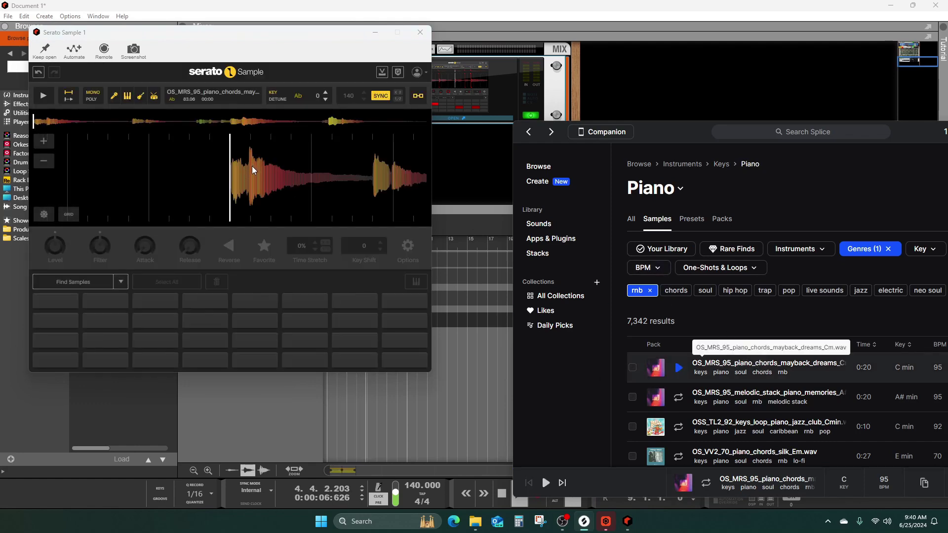
- Shift the piano sample's key up by one semitone to A in Serato Sample 1
click(326, 93)
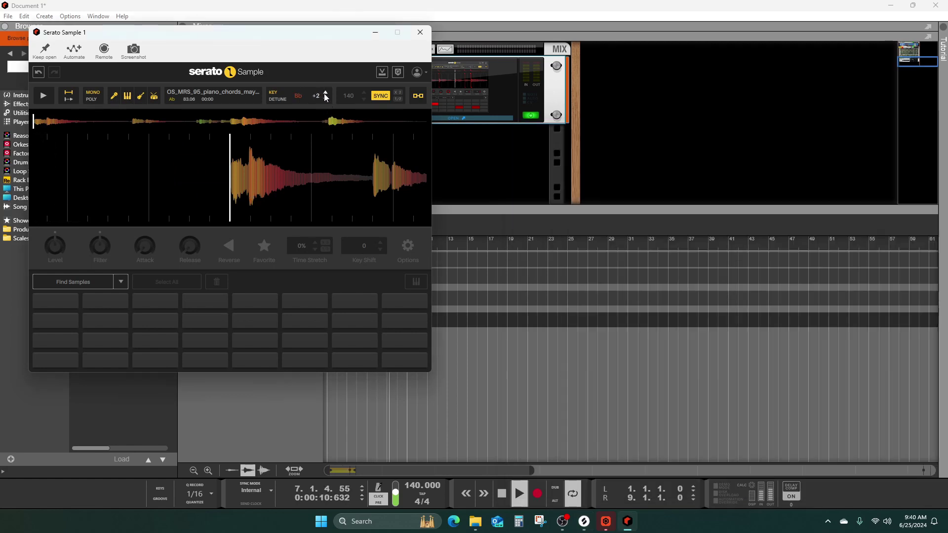
click(325, 100)
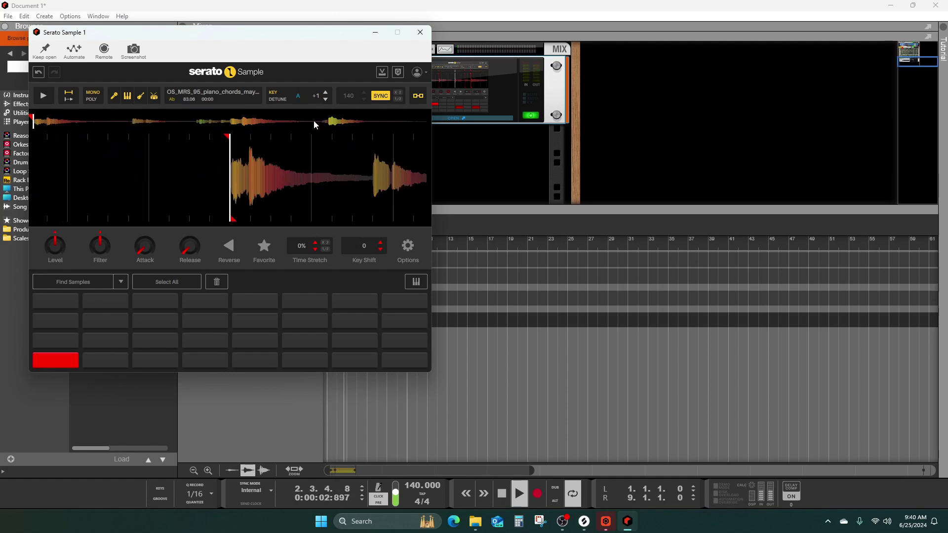
mouse_move(298, 155)
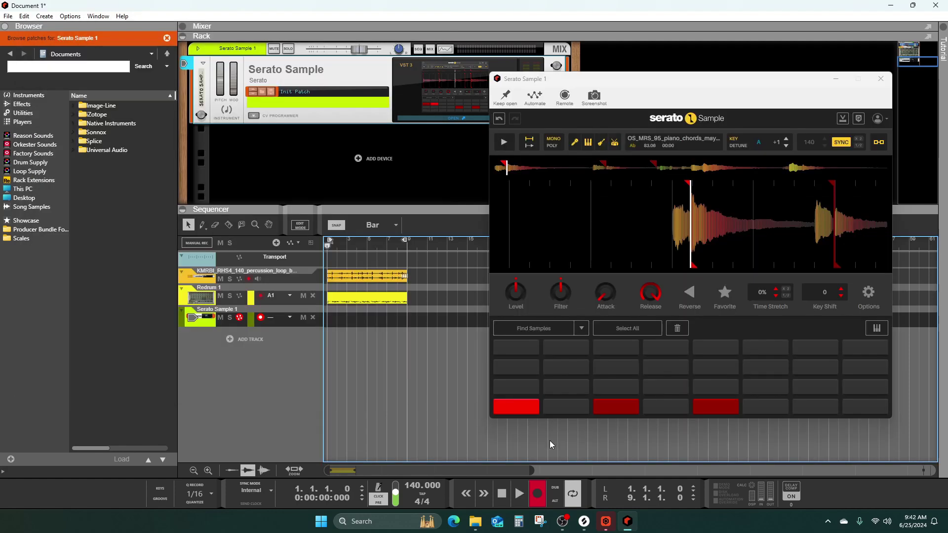
- Record an eight-bar piano chop part on the Serato Sample 1 track, switch recording off and close the plugin window
key(space)
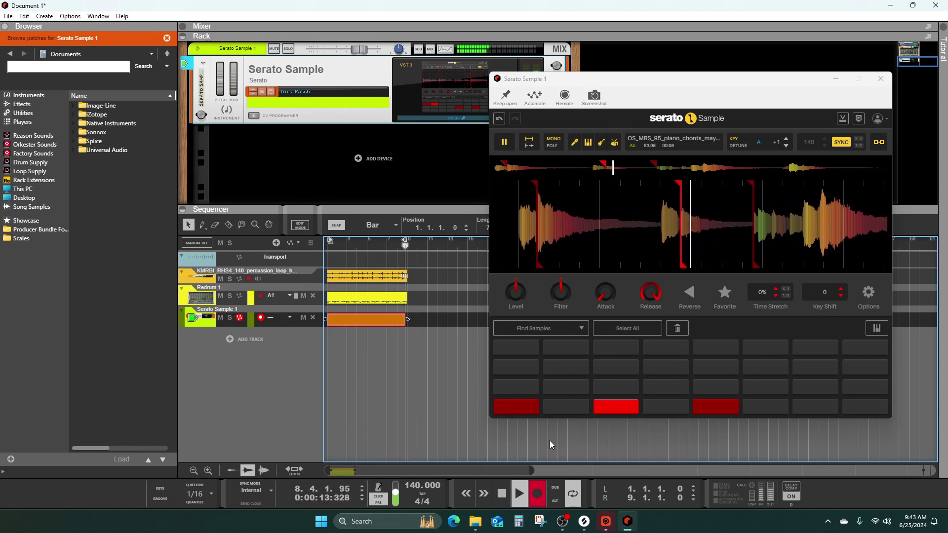
click(546, 489)
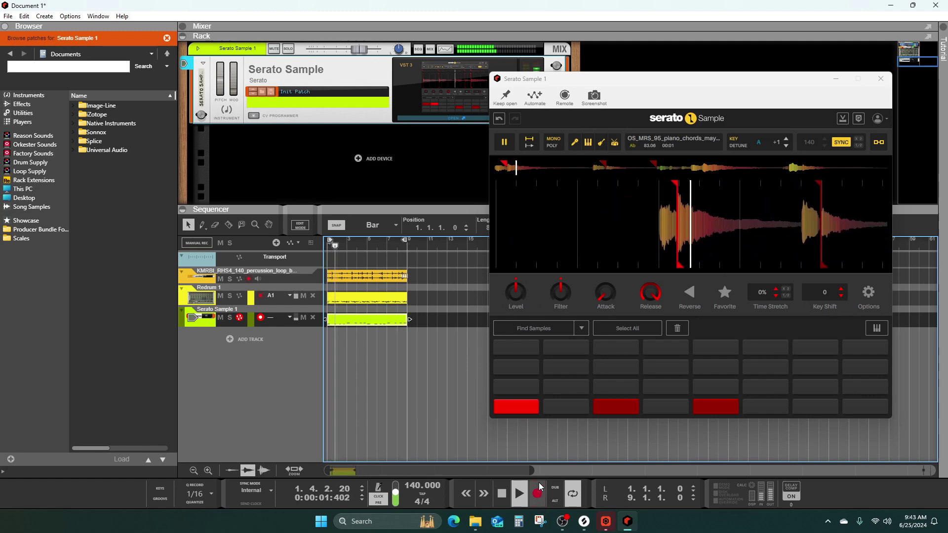
click(873, 79)
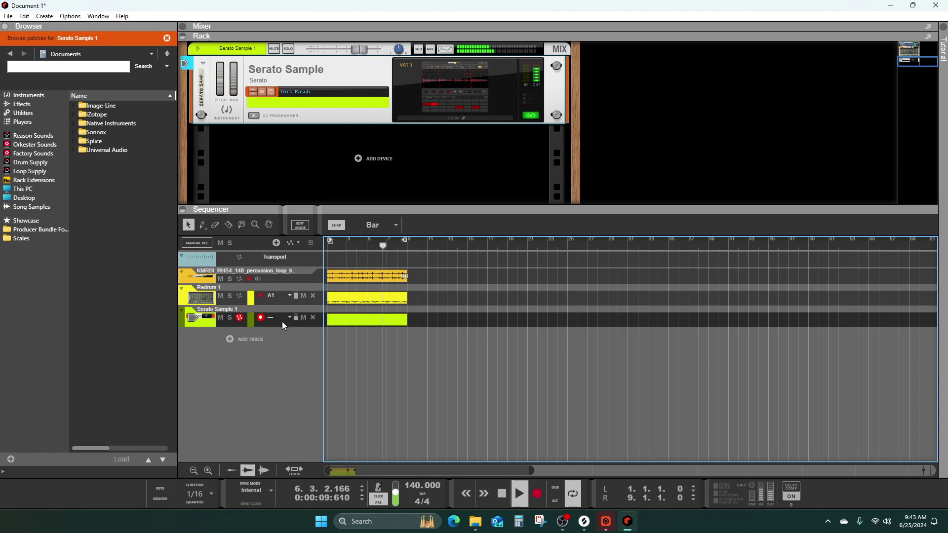
- Add a new instrument track with Serato Sample below the Serato Sample 1 track
right_click(254, 342)
mouse_move(281, 359)
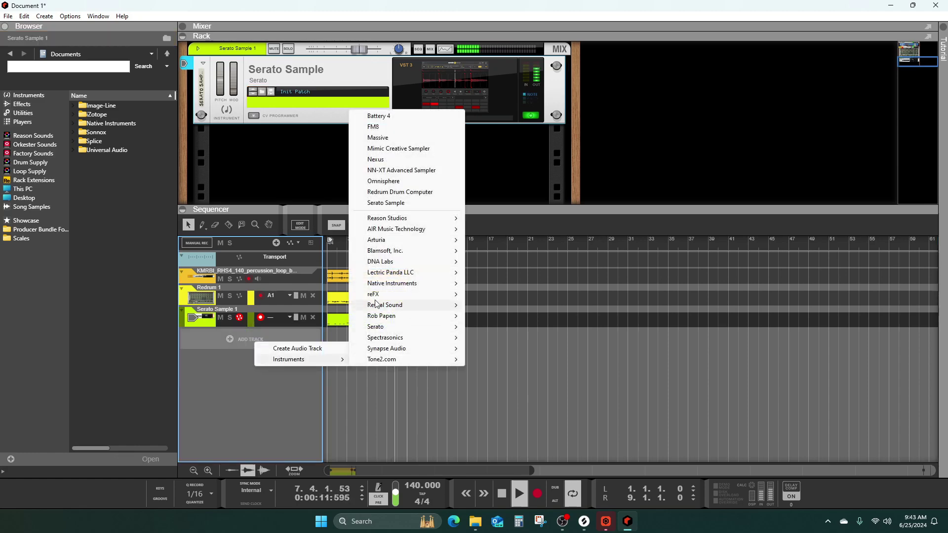
click(381, 203)
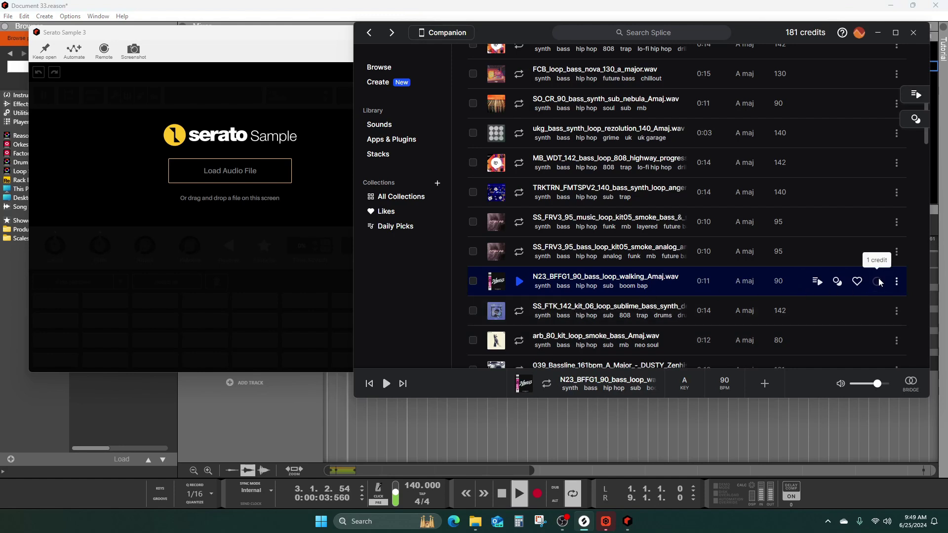
- Get the N23_BFFG1_90_bass_loop_walking_Amaj.wav sample in Splice and load it into Serato Sample 3
click(876, 283)
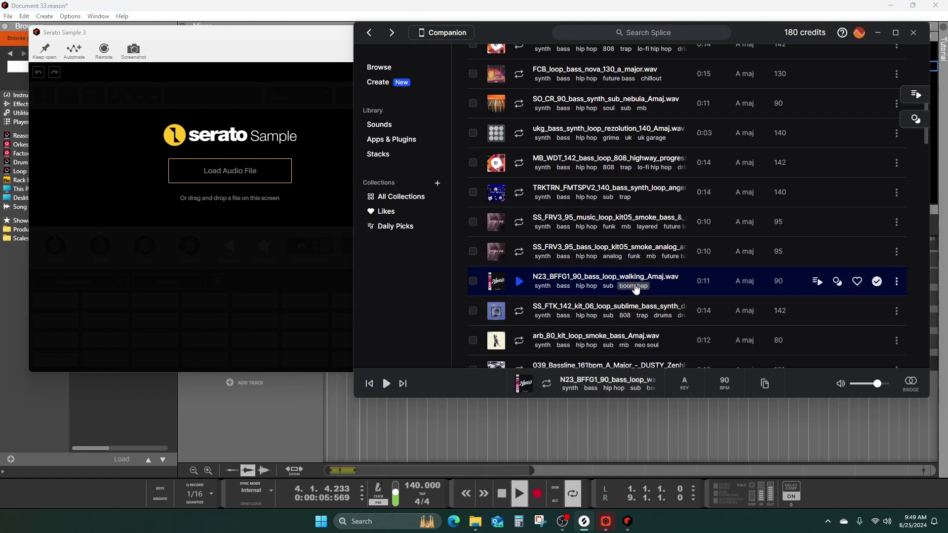
drag(568, 285, 223, 181)
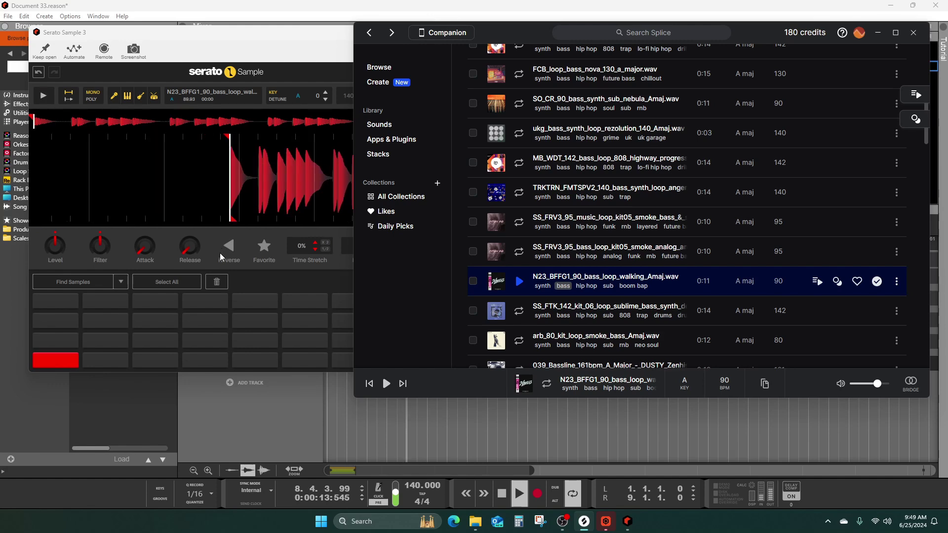
click(221, 253)
- Set a second cue point about one second into the bass loop on the third pad of Serato Sample 3
mouse_move(235, 148)
mouse_down()
mouse_move(235, 169)
mouse_move(253, 170)
mouse_up()
click(242, 141)
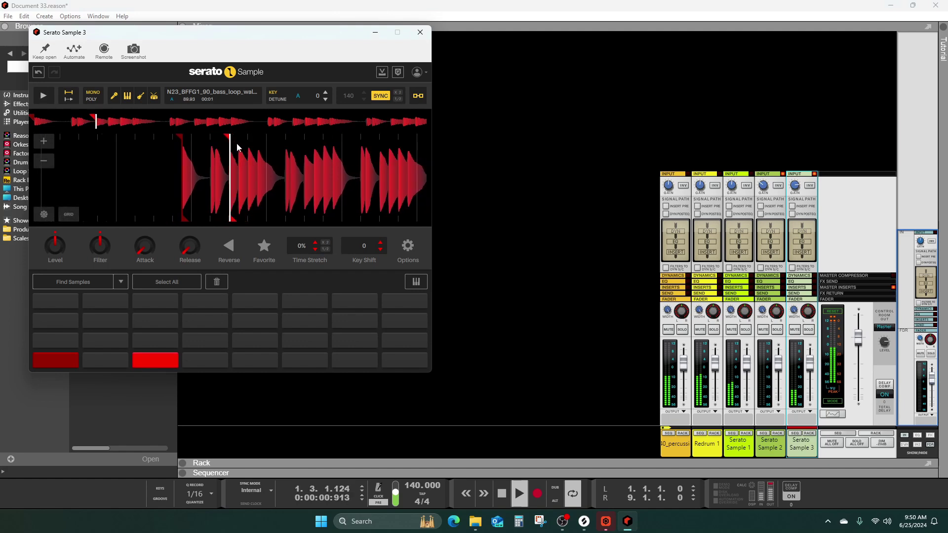
click(237, 141)
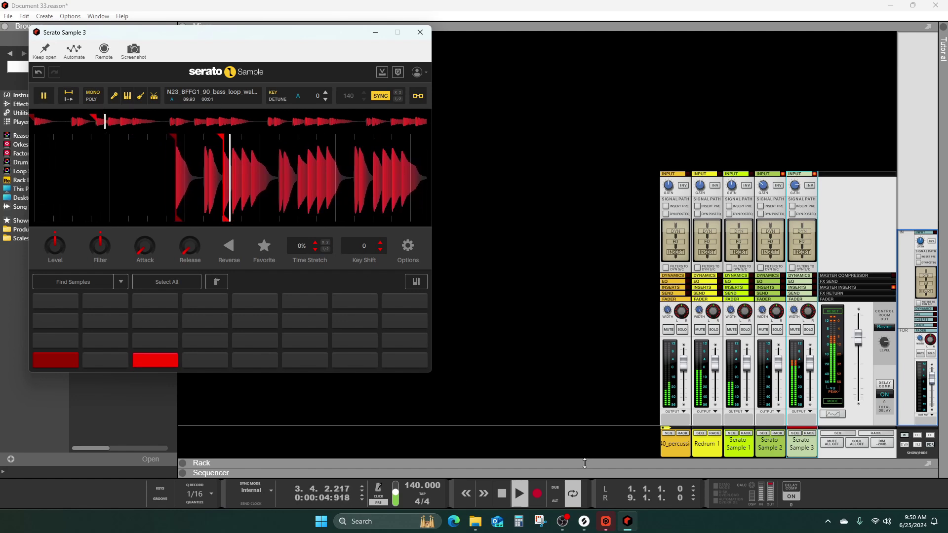
- Show the sequencer, return the song to bar 1 and record the bass chop part on the Serato Sample 3 track
click(562, 442)
key(F7)
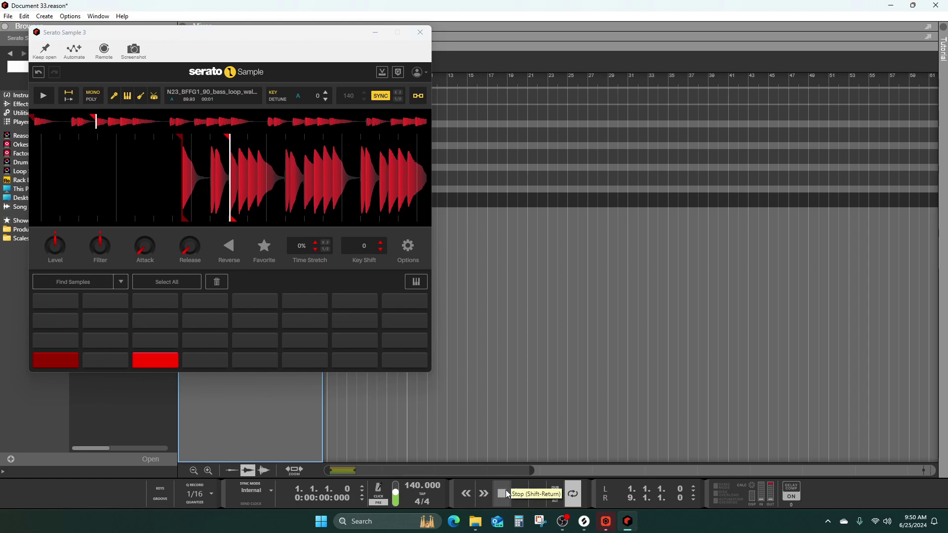
click(502, 494)
click(537, 494)
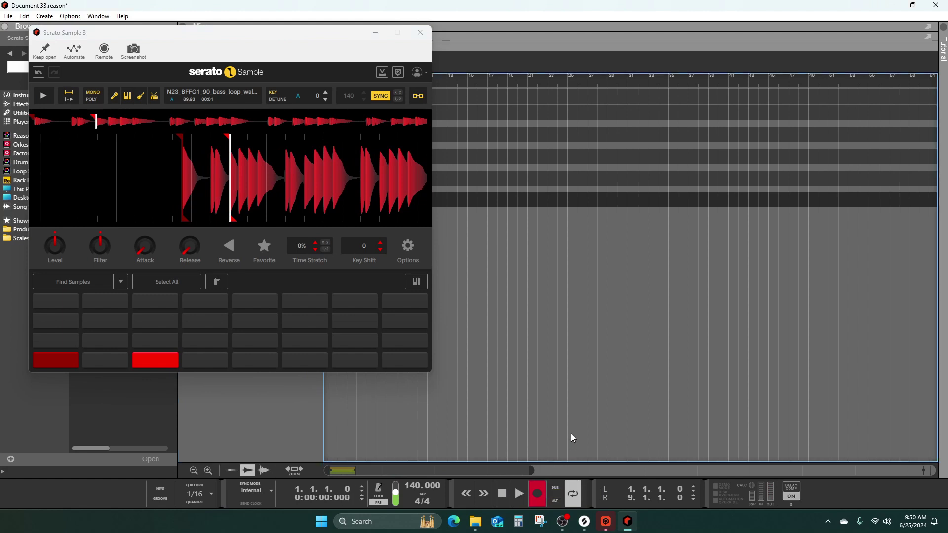
key(space)
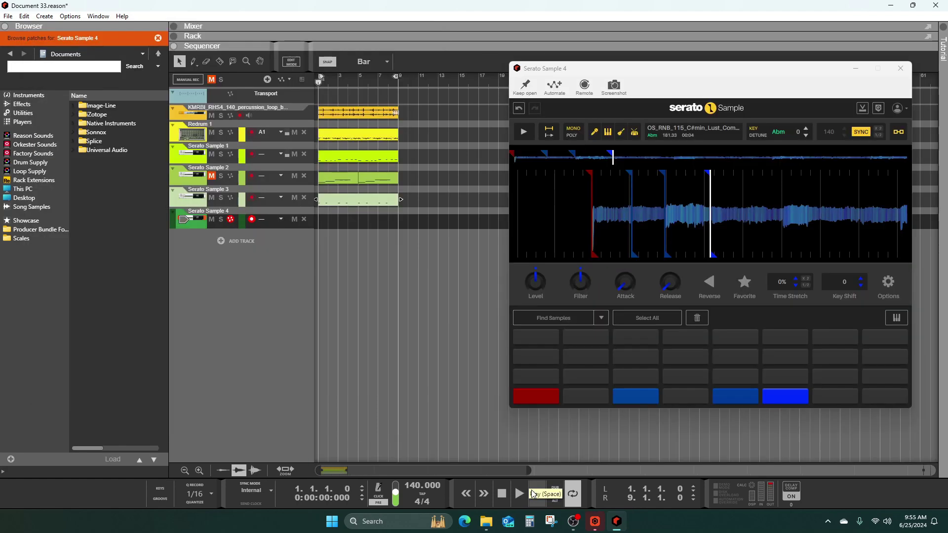
- Record the lead chop part on the Serato Sample 4 track and slightly shorten the clip's last F1 note before the bar 9 end
key(ctrl+Return)
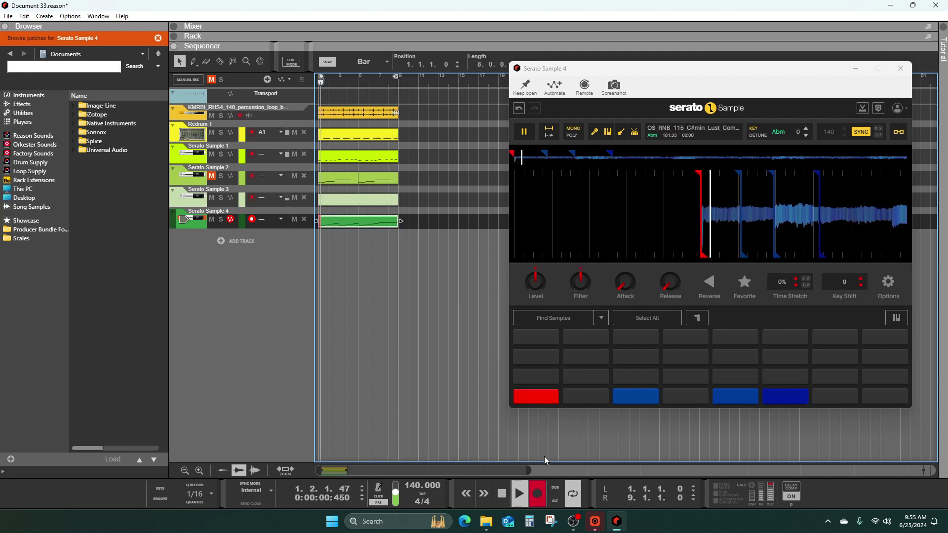
click(538, 494)
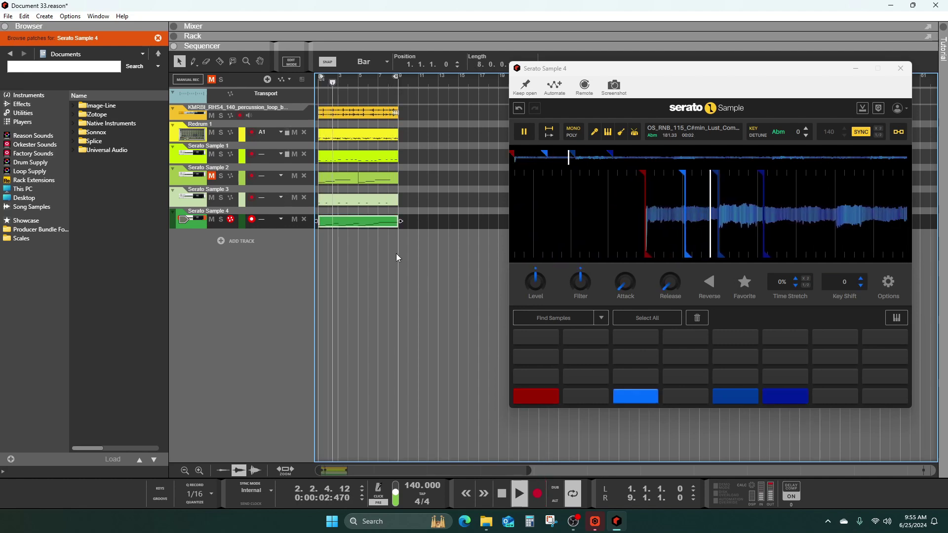
double_click(380, 223)
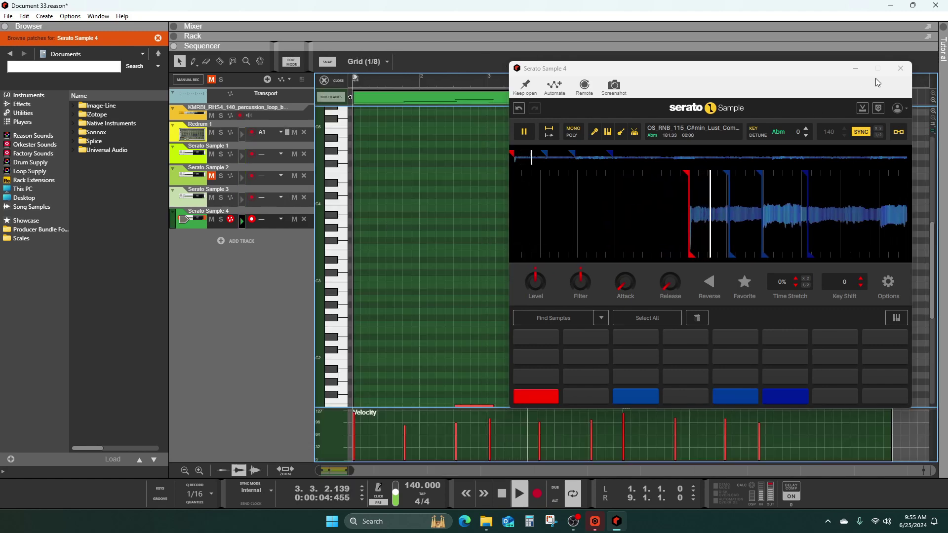
click(900, 68)
scroll(777, 236, down, 3)
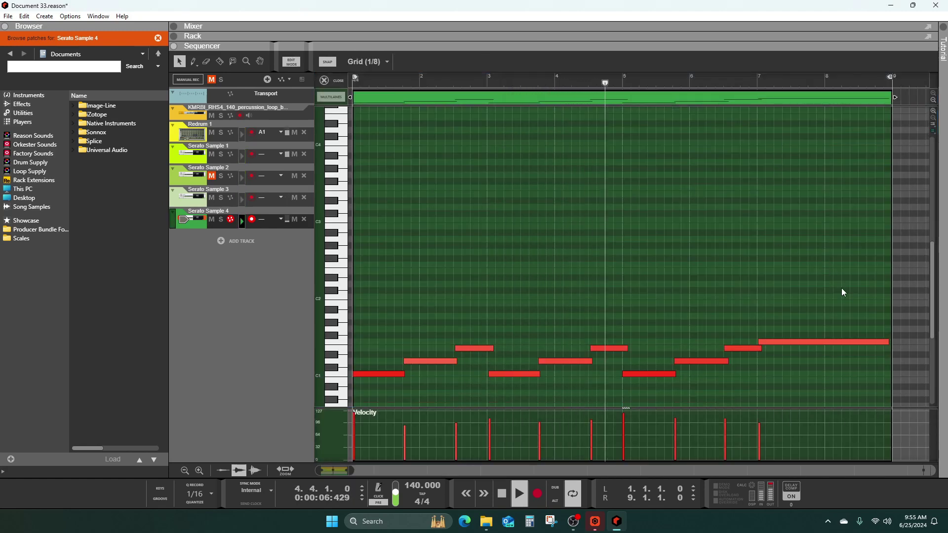
click(887, 341)
drag(890, 341, 886, 342)
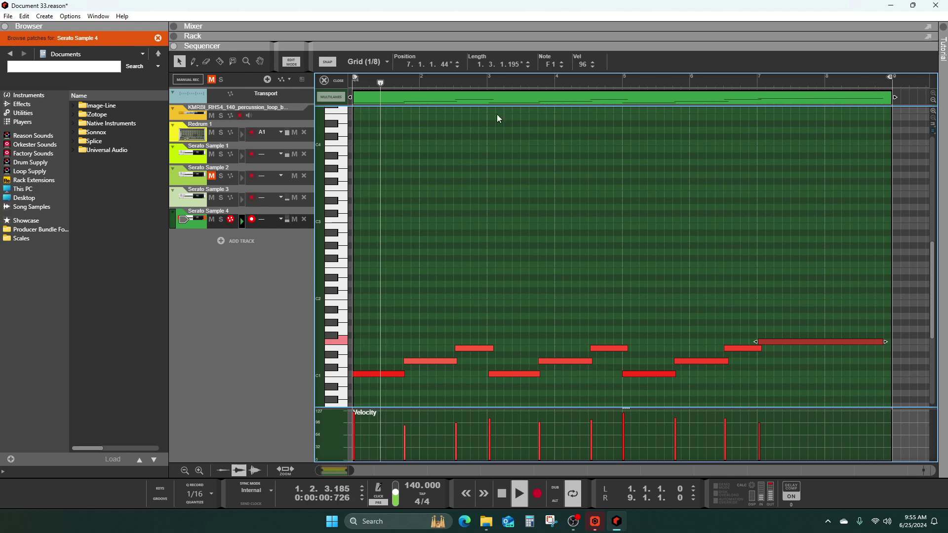
click(339, 81)
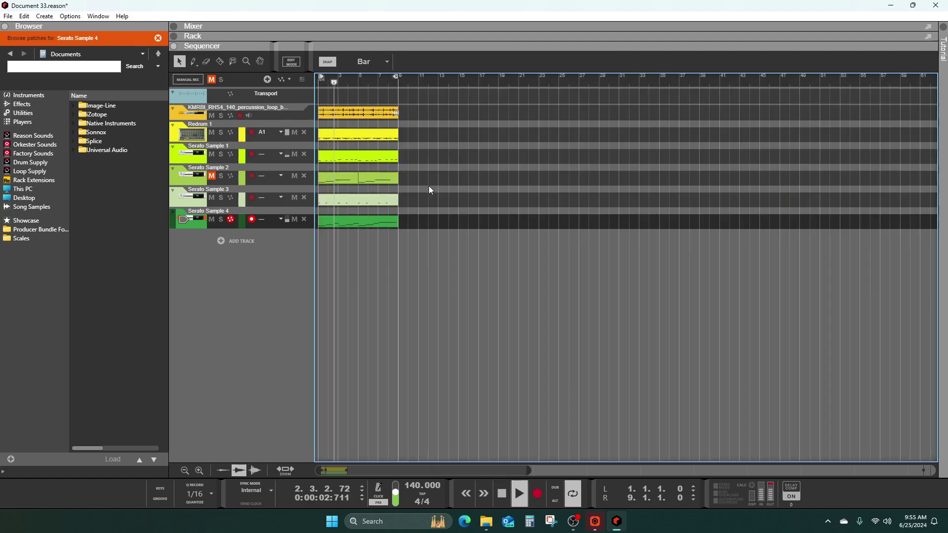
- Show the mixer and reorder its channels so Redrum 1 comes first and Serato Sample 3 second
click(496, 24)
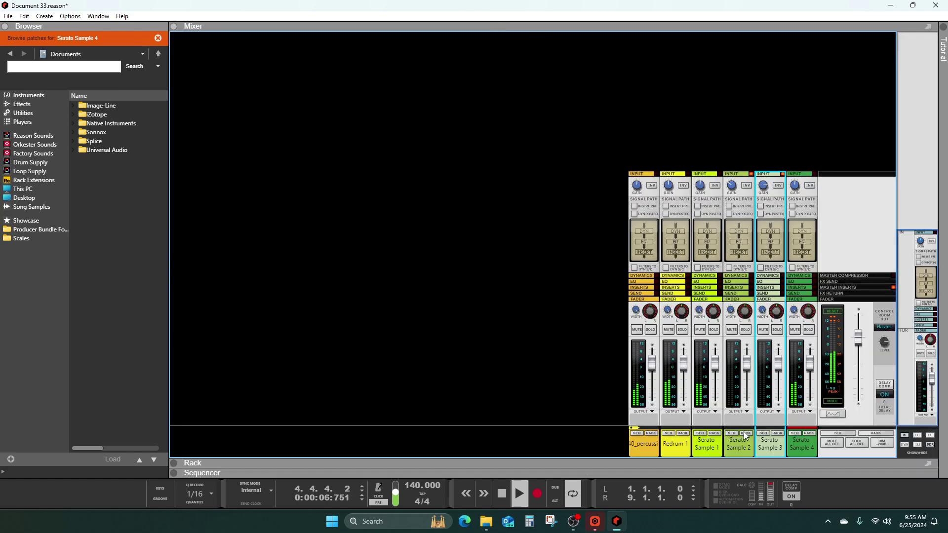
drag(679, 444, 620, 443)
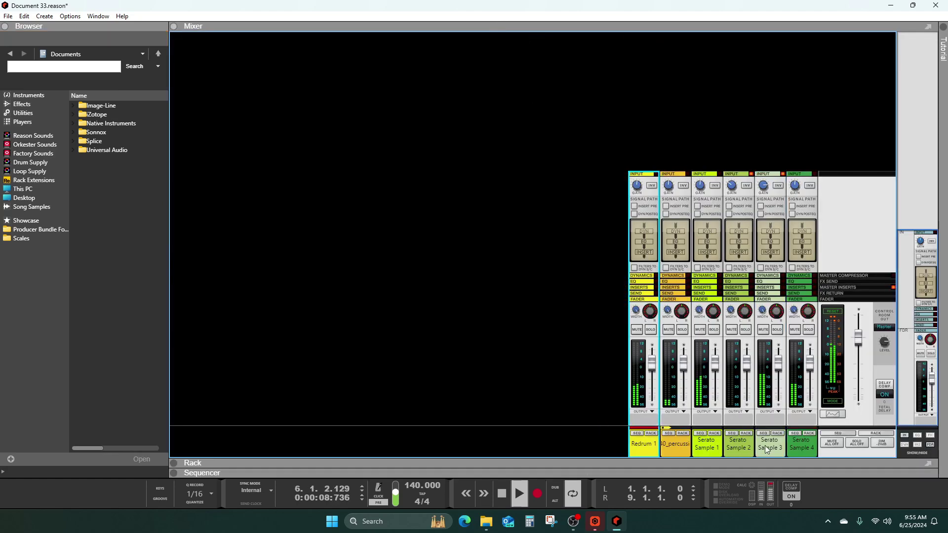
drag(765, 446, 694, 447)
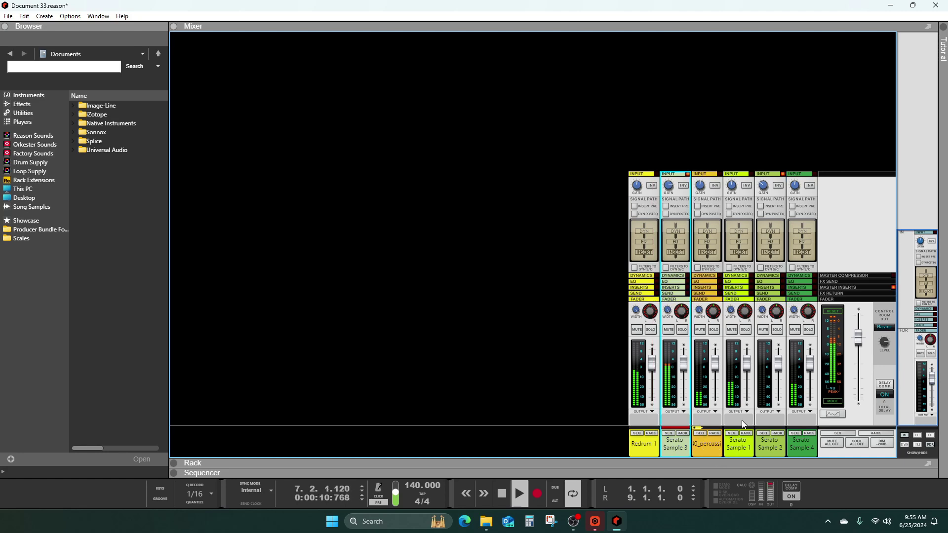
- Set the pan of the Serato Sample 1 channel to -31 and of the Serato Sample 4 channel to 0
click(745, 319)
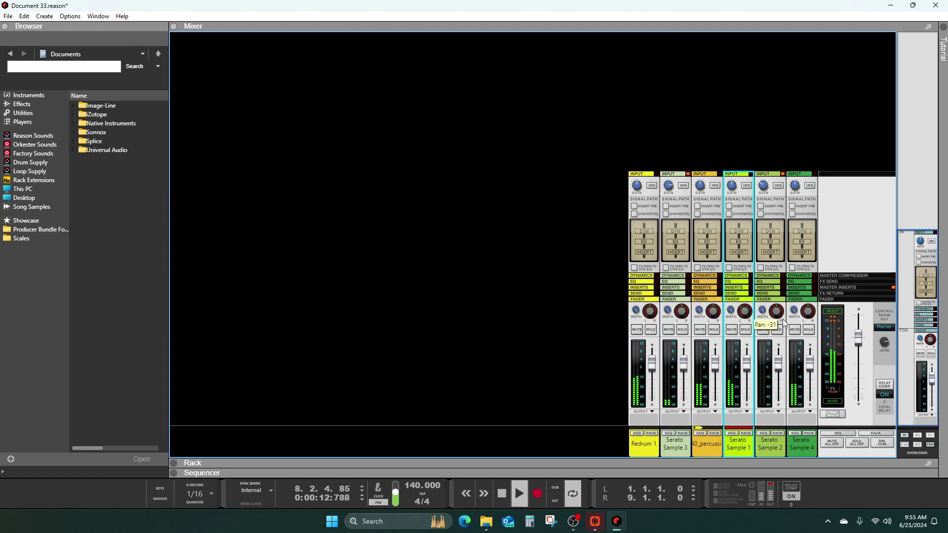
click(805, 316)
mouse_move(782, 316)
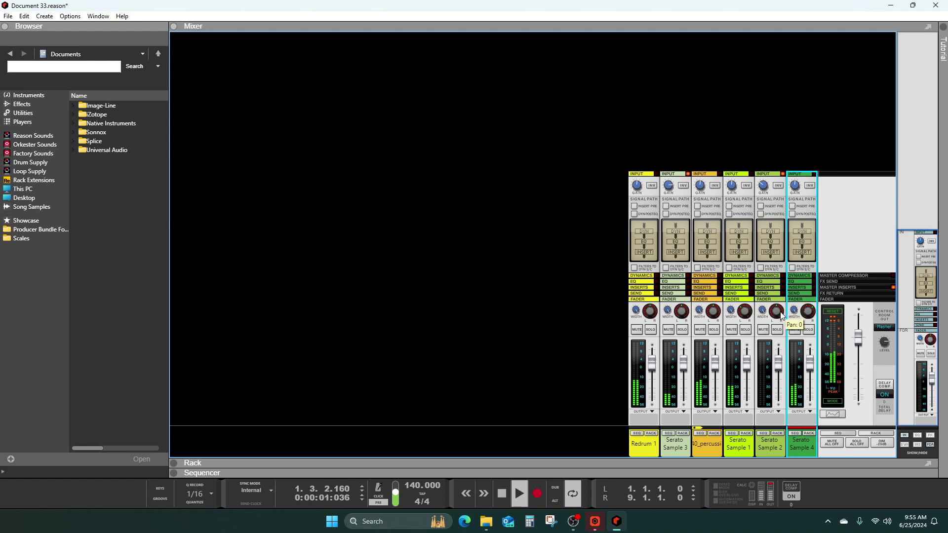
- Set the input gain to 1.14 dB on the Serato Sample 1 channel and -6.29 dB on Serato Sample 4
click(732, 187)
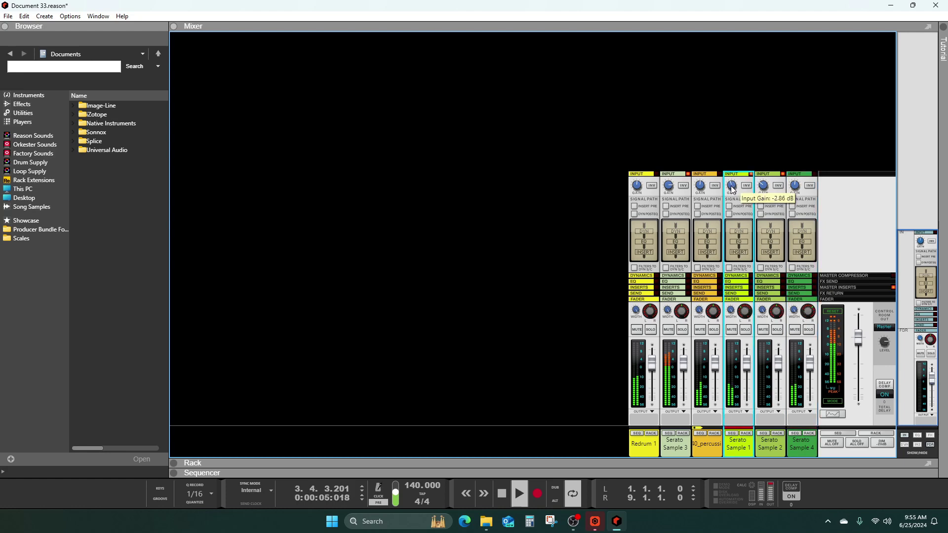
scroll(731, 187, up, 2)
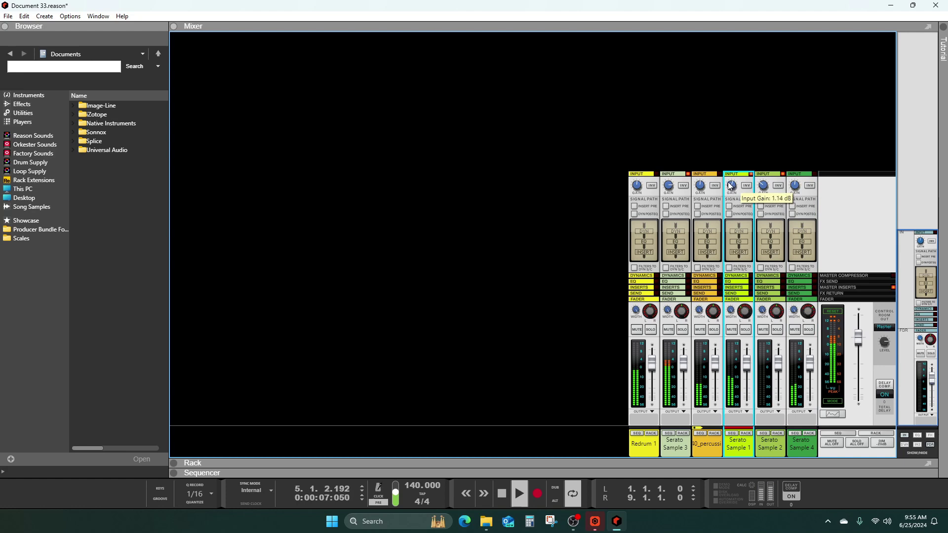
click(796, 188)
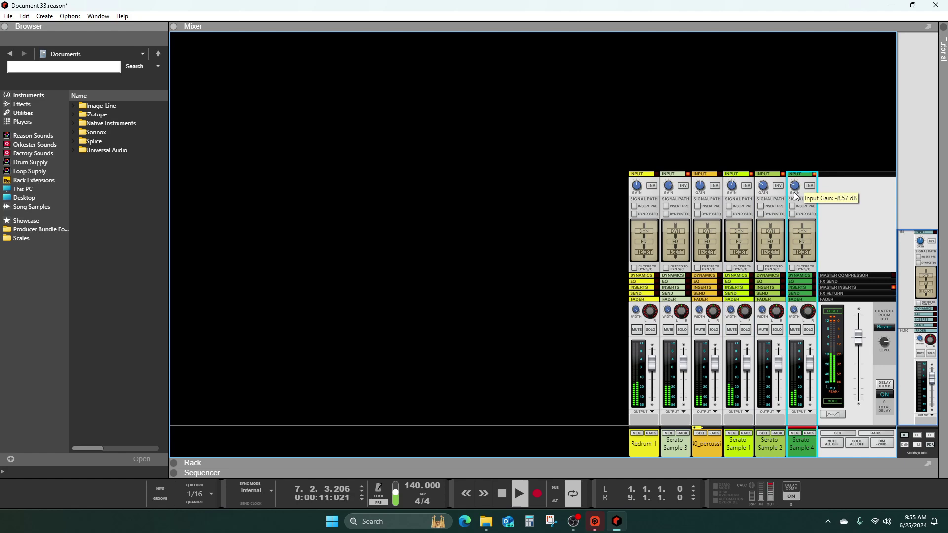
scroll(793, 190, up, 2)
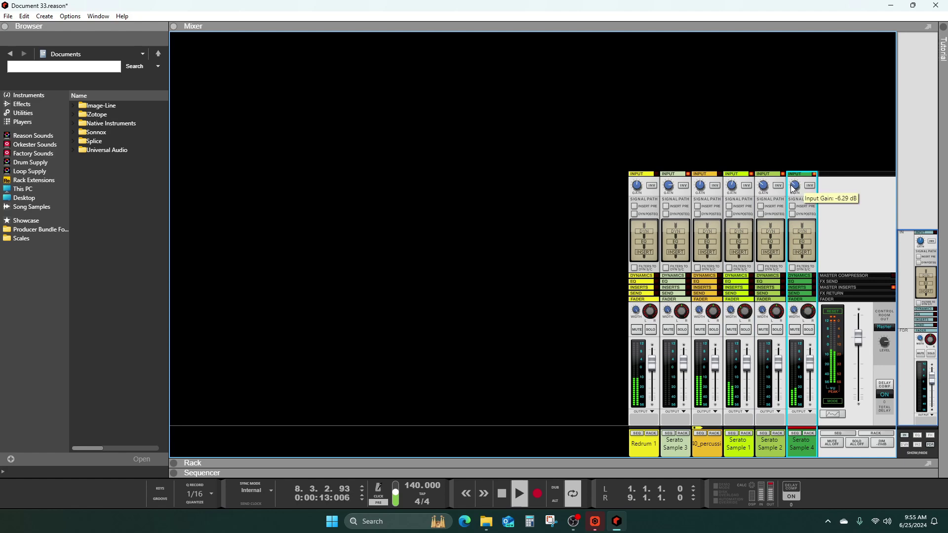
- Save the Document 33 song with the adjusted mixer channels
click(548, 193)
click(7, 17)
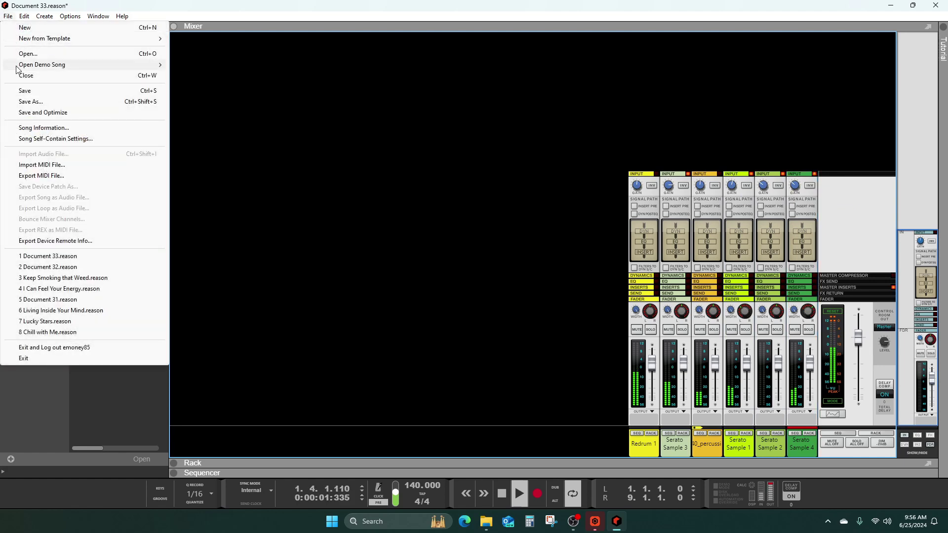
click(22, 92)
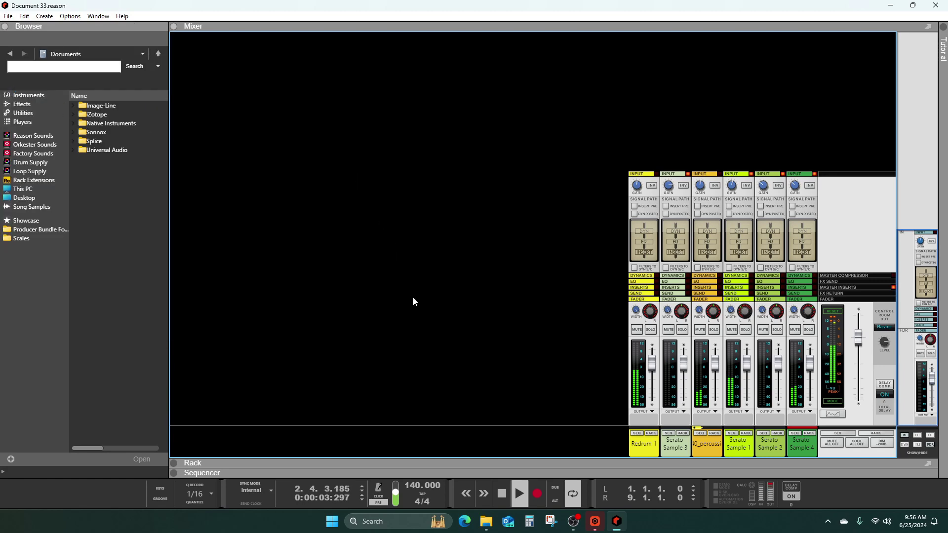
- Show the sequencer and add a new Serato Sample instrument track below the Serato Sample 4 track
click(546, 471)
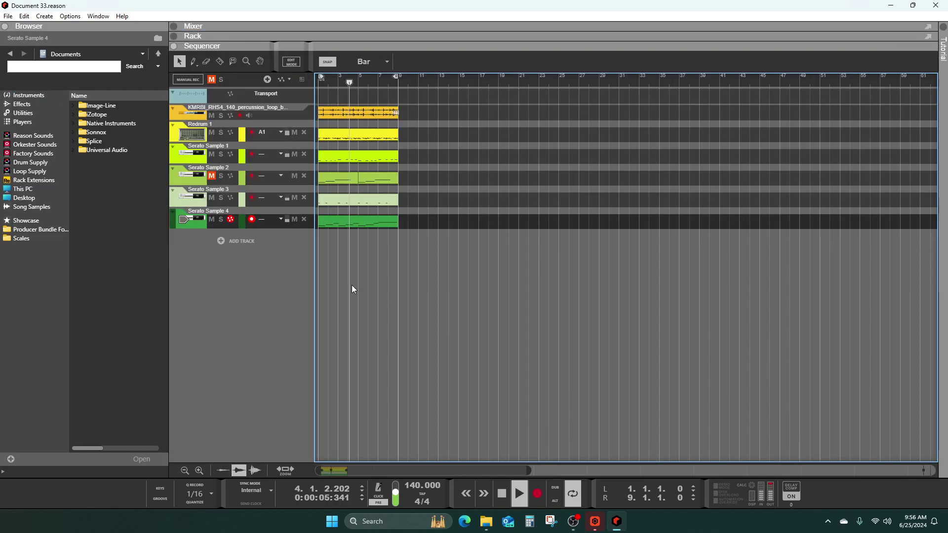
right_click(252, 247)
mouse_move(278, 265)
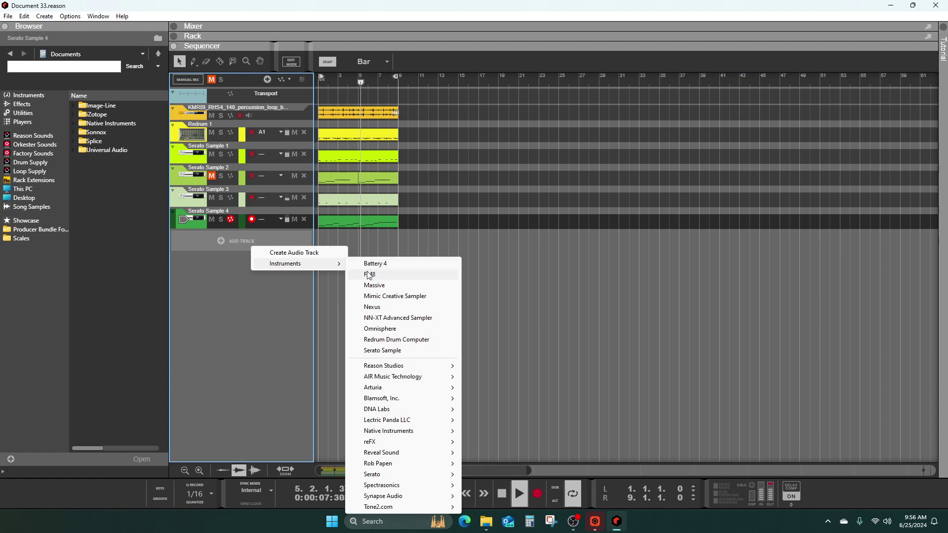
click(379, 353)
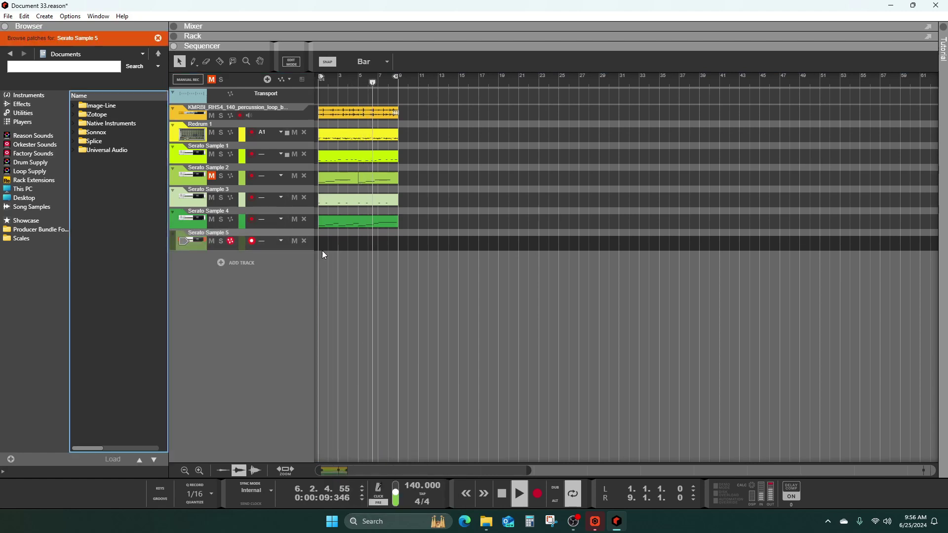
- Save the song with the added Serato Sample 5 track
click(7, 16)
click(31, 92)
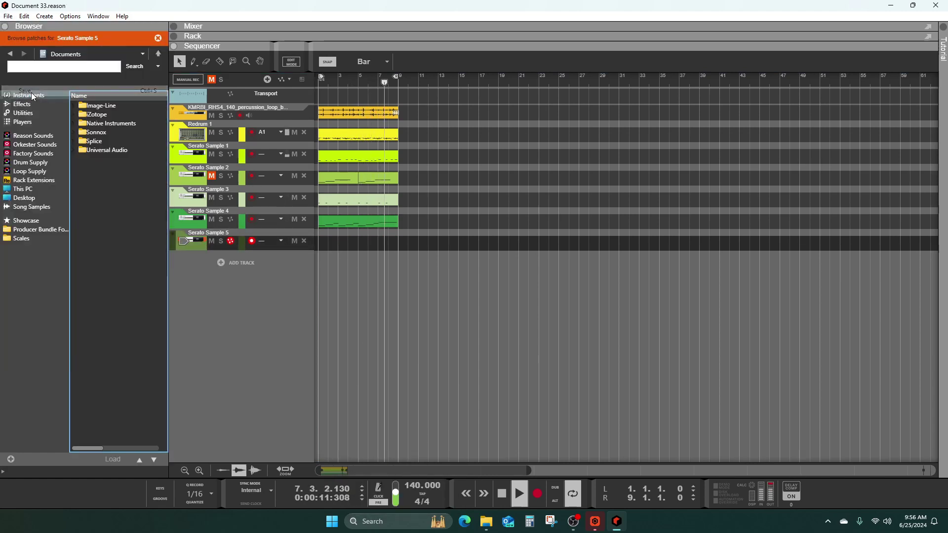
click(541, 207)
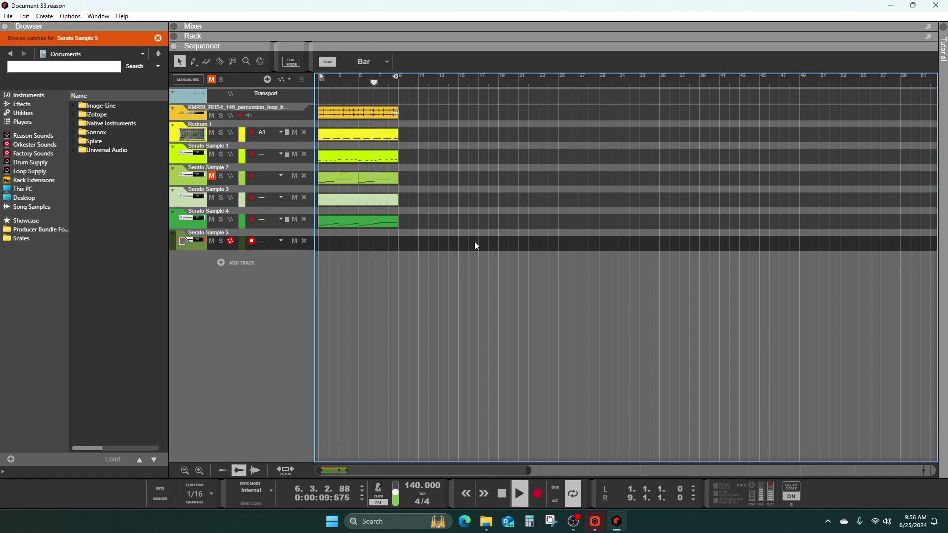
click(572, 522)
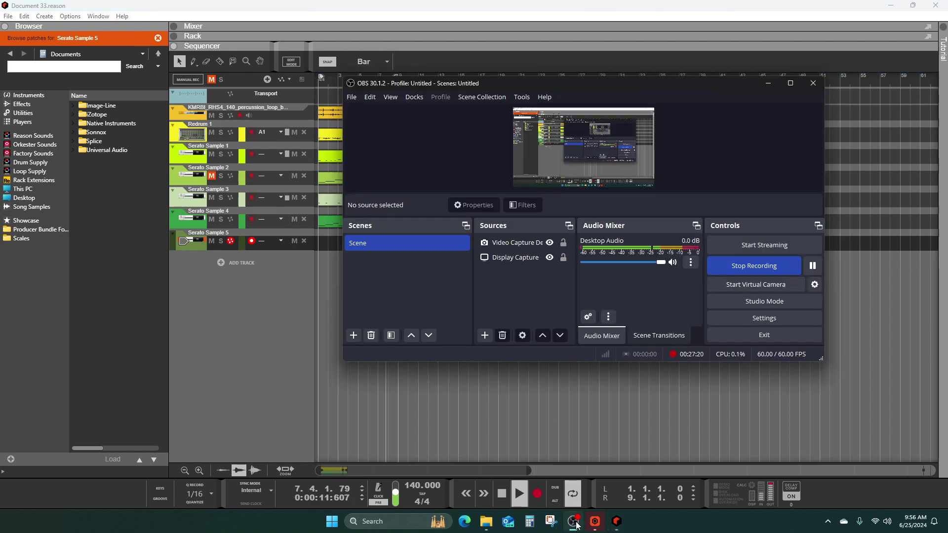
click(574, 522)
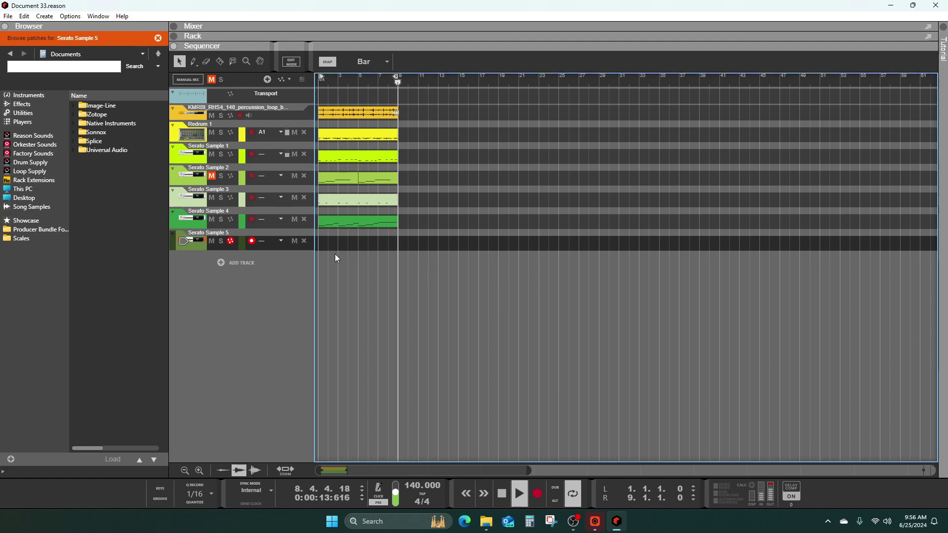
- Open the Serato Sample 5 device window and switch to the Splice app to find a sample for it
double_click(207, 244)
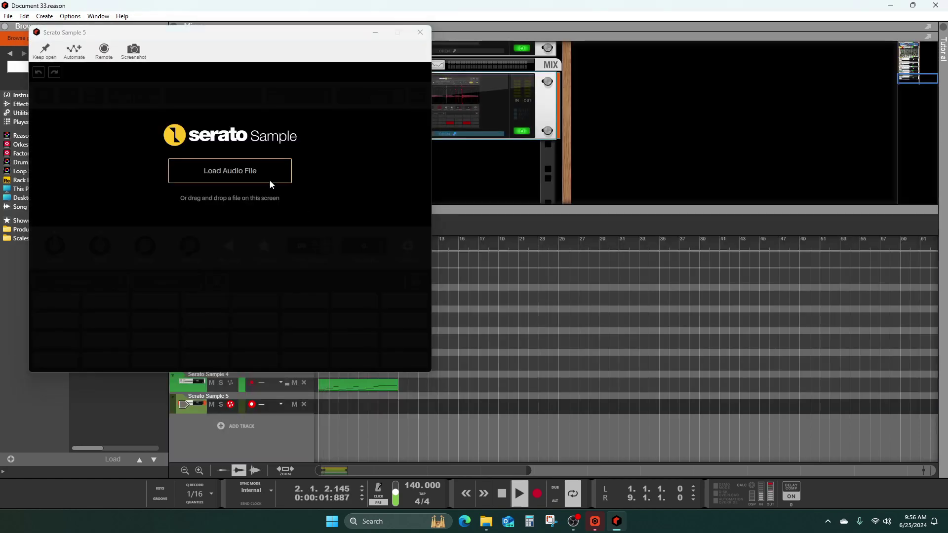
click(246, 167)
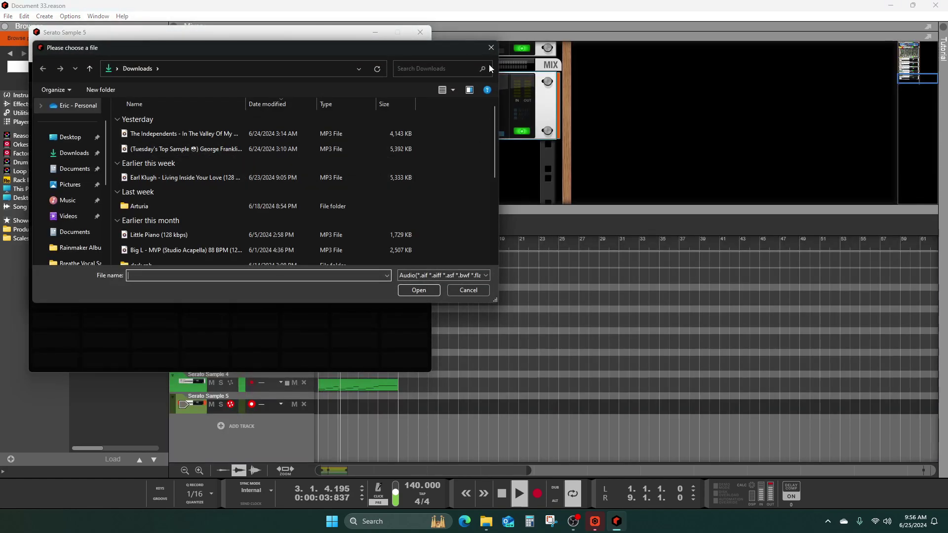
click(484, 50)
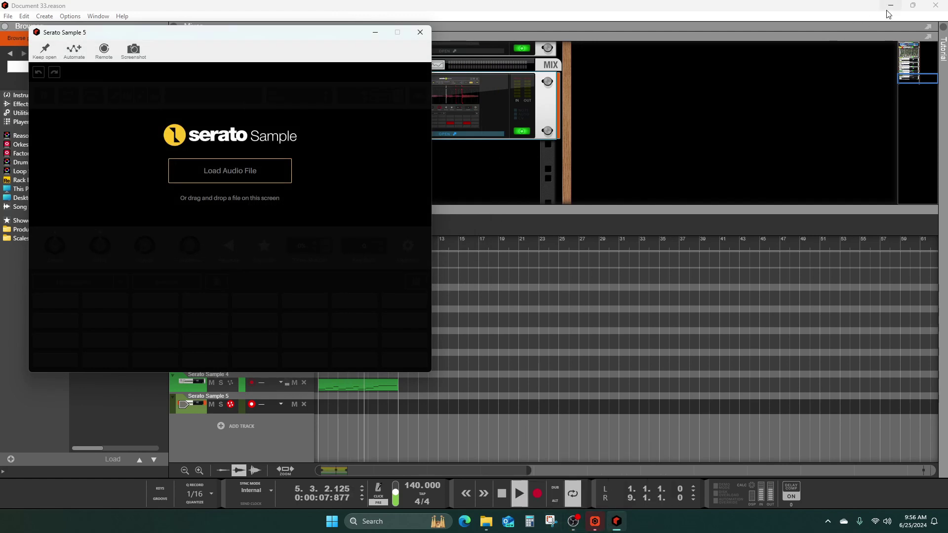
click(332, 521)
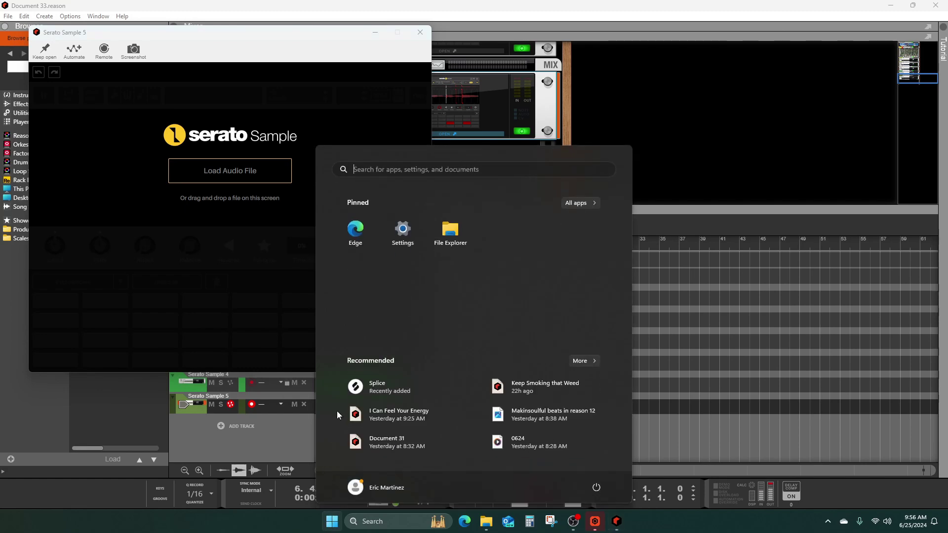
click(392, 324)
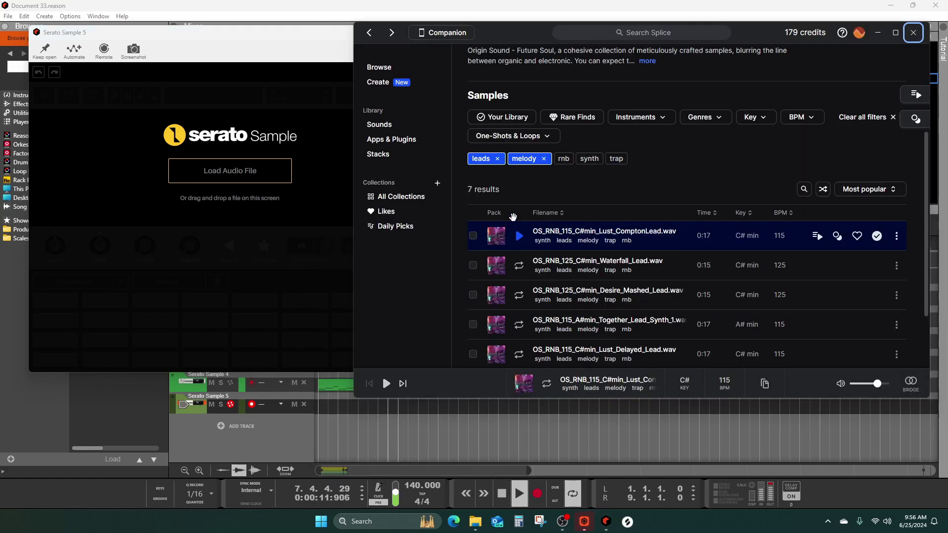
- In the Future Soul - Melodic RnB & Trap pack, replace the leads filter with guitar and preview OS_RNB_115_C#min_Nylon_Guitar.wav
scroll(533, 146, up, 3)
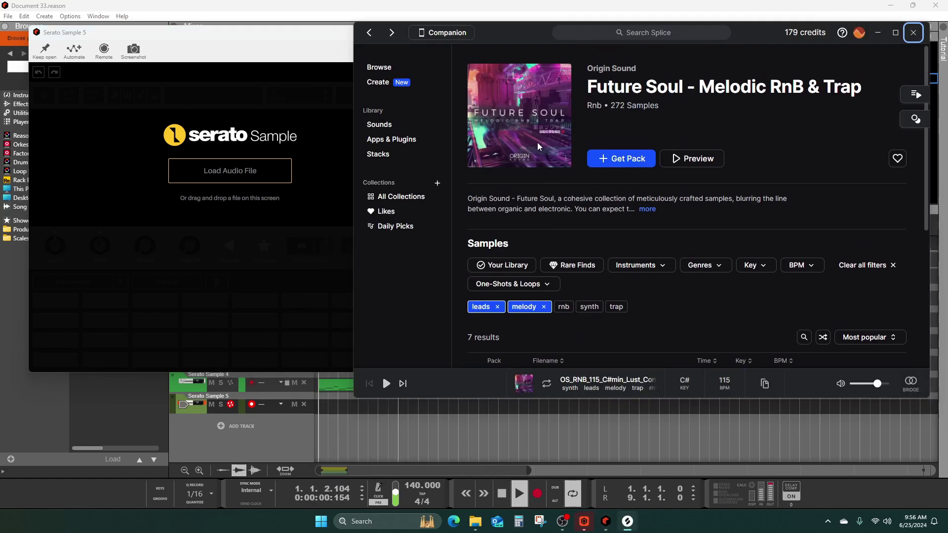
scroll(533, 146, down, 3)
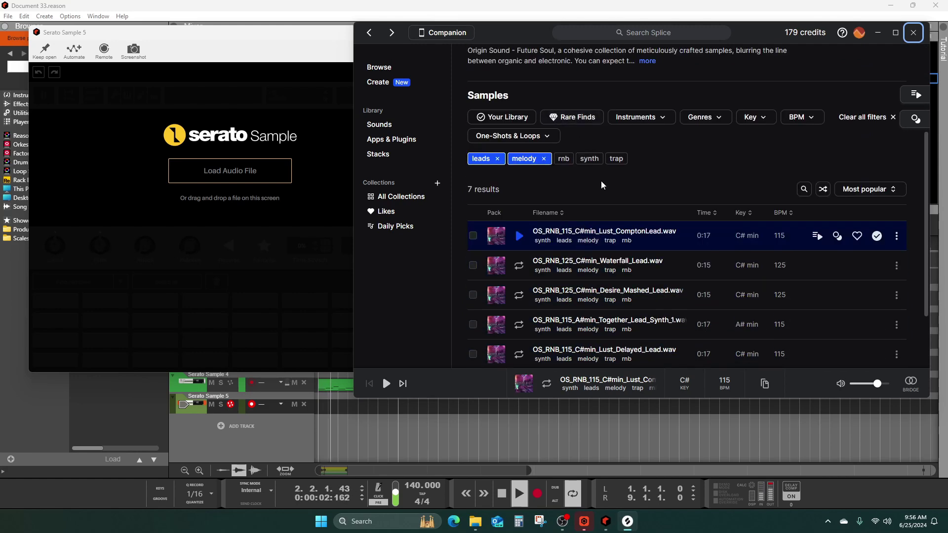
click(497, 159)
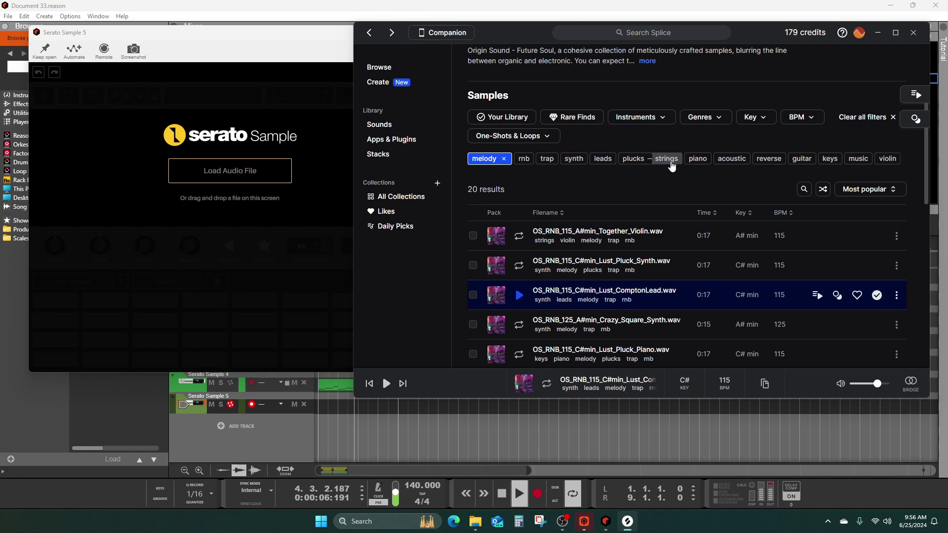
click(785, 165)
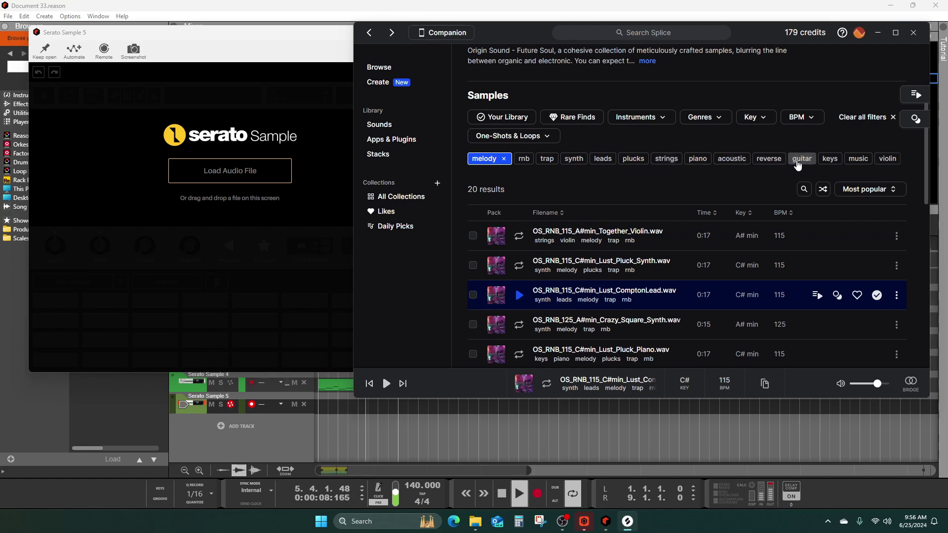
click(518, 298)
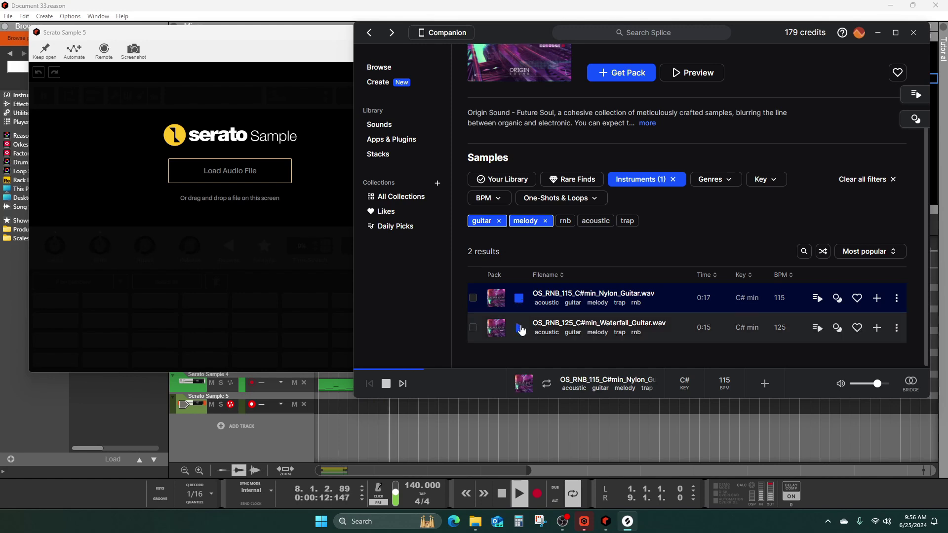
- Filter the pack's guitar melody samples by the key of A
click(756, 181)
click(850, 248)
click(859, 302)
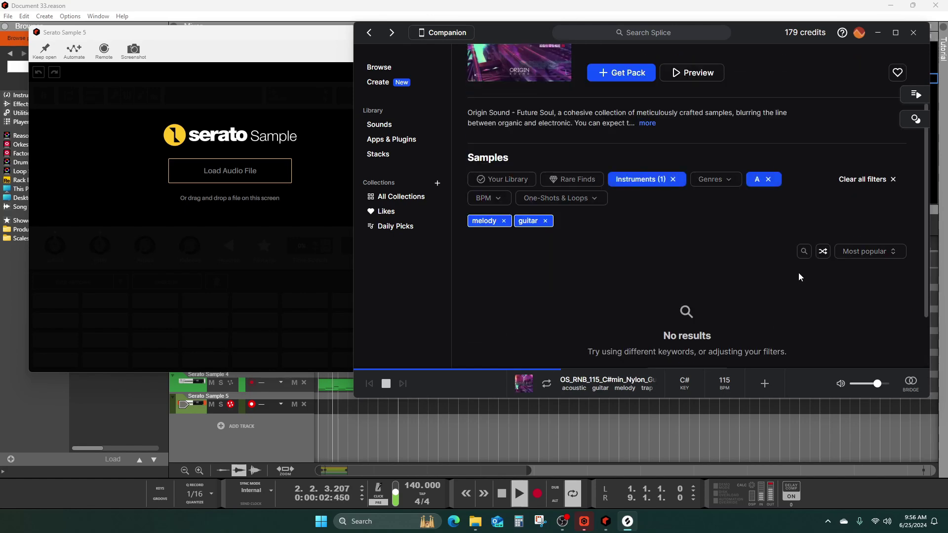
- Replace the pack's guitar, melody and key of A filters with the vocals filter
click(545, 221)
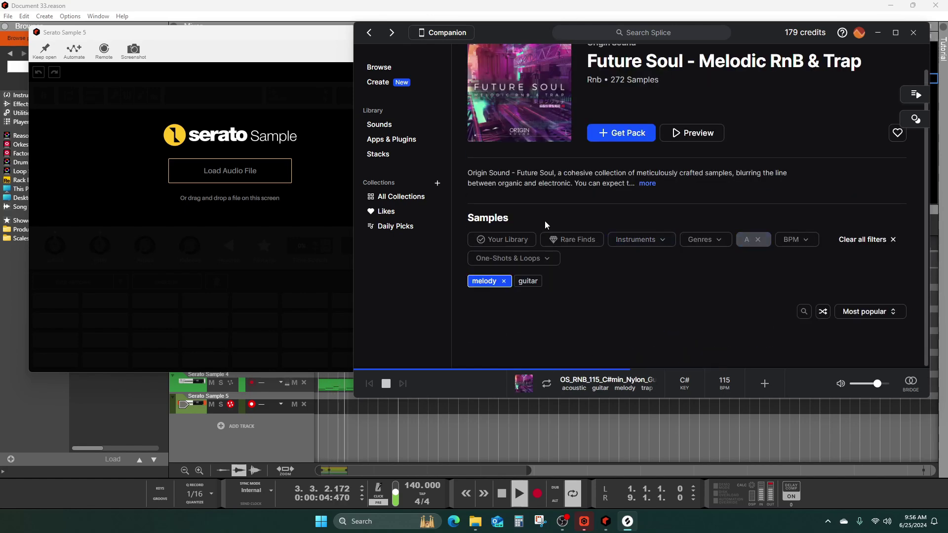
click(504, 222)
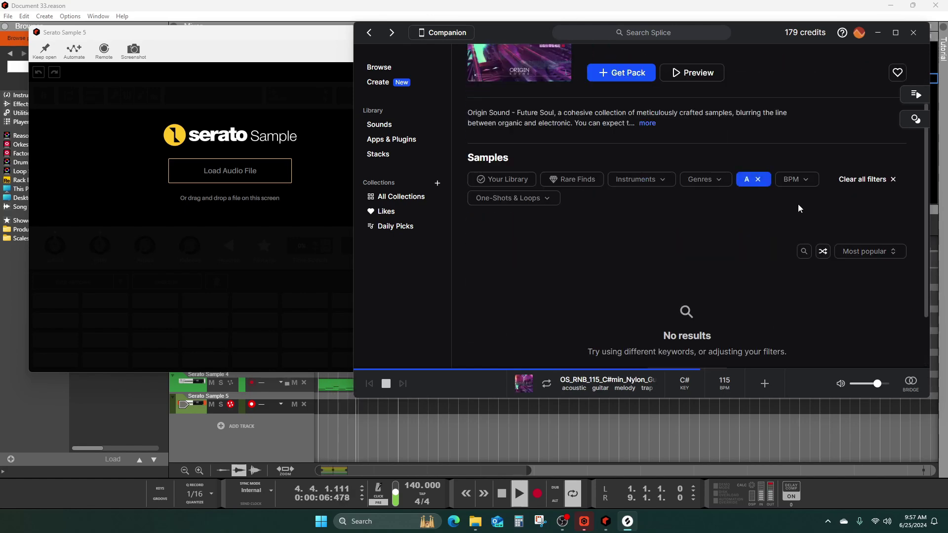
click(757, 179)
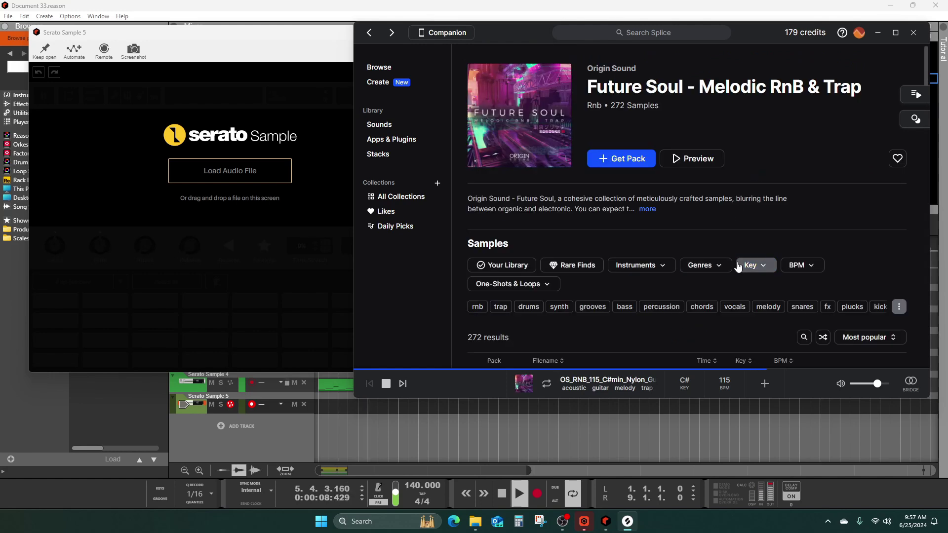
scroll(728, 263, down, 3)
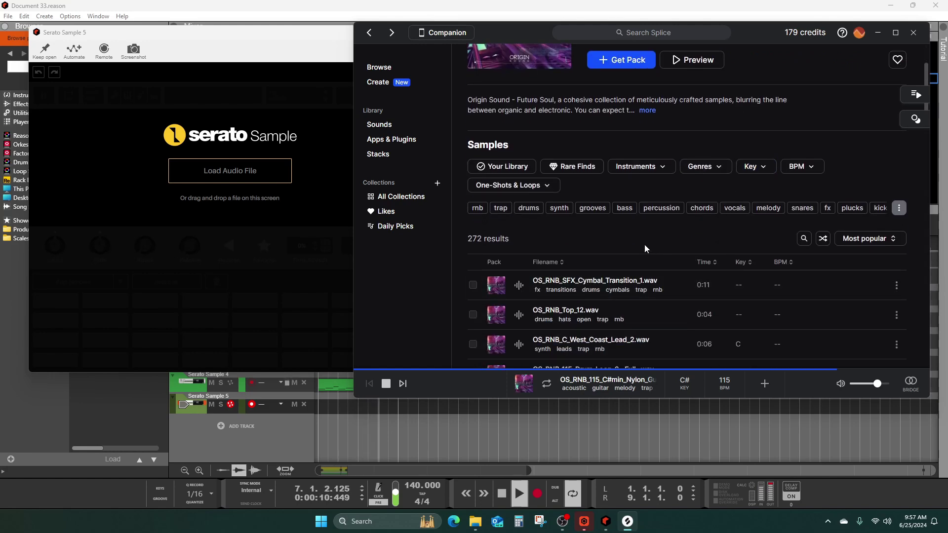
scroll(558, 258, down, 2)
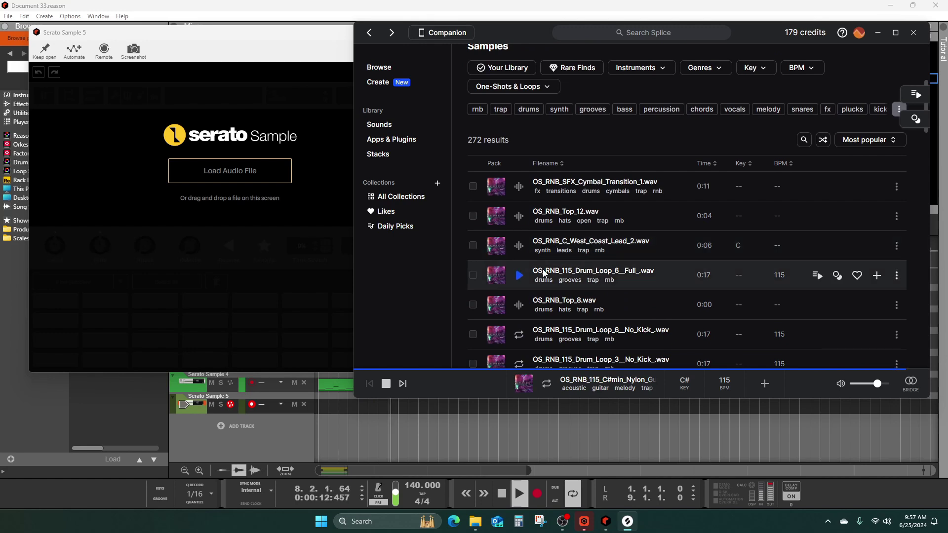
scroll(538, 242, up, 2)
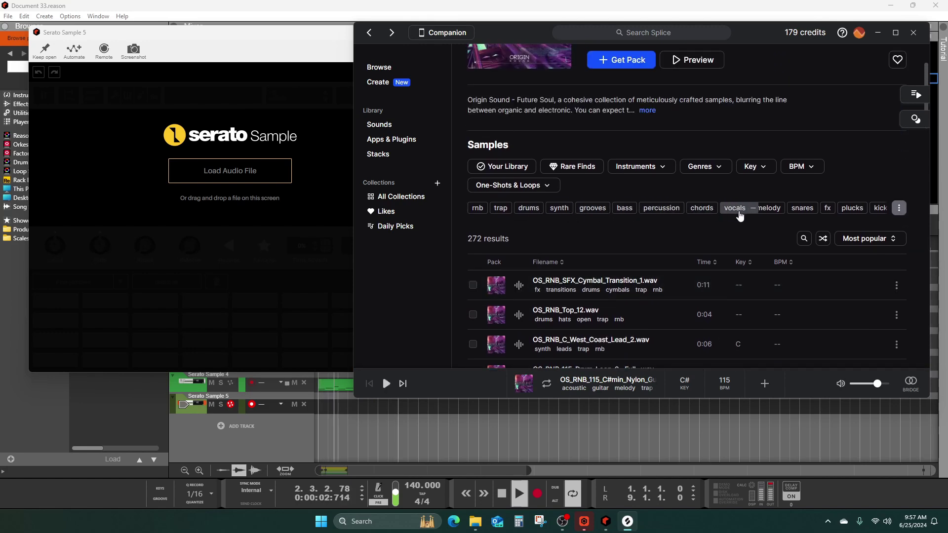
click(735, 209)
scroll(575, 278, down, 1)
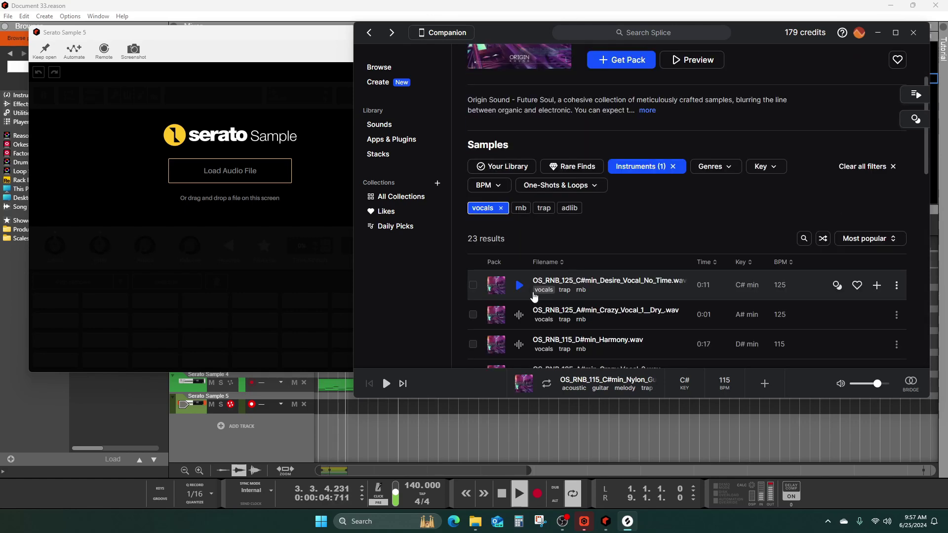
- Preview the pack's vocal samples, from Desire_Vocal_No_Time to Adlib_Vocal_2__Dry, comparing Crazy_Vocal_3 with Together_Vocal_2
click(519, 285)
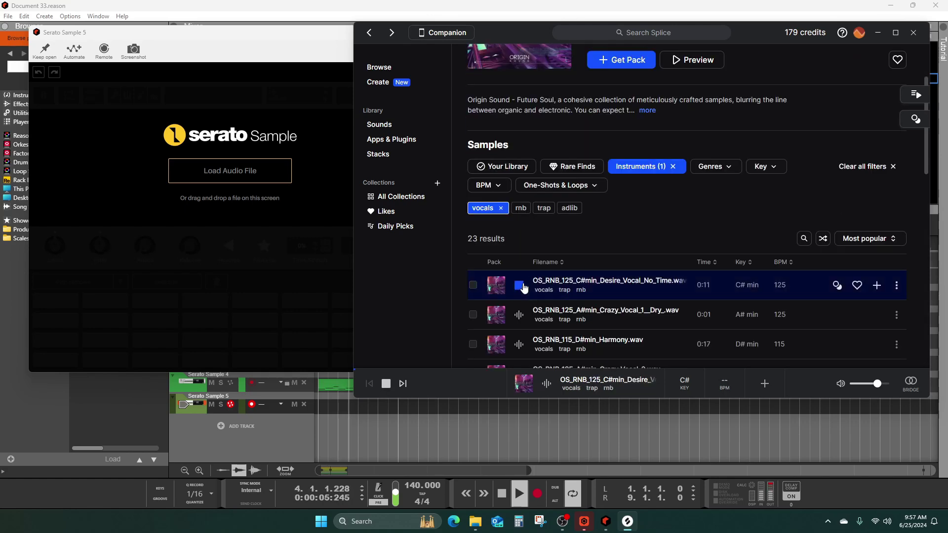
click(519, 315)
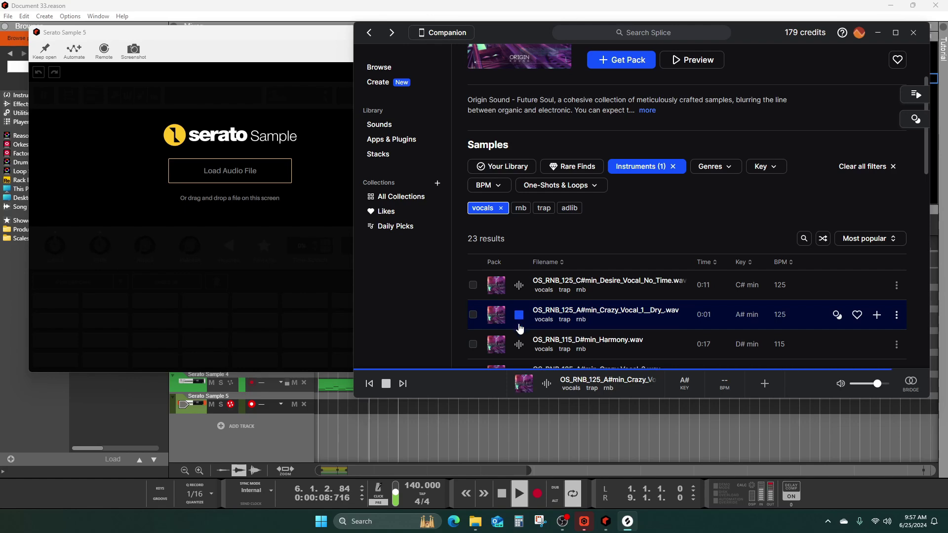
click(519, 344)
scroll(518, 340, down, 5)
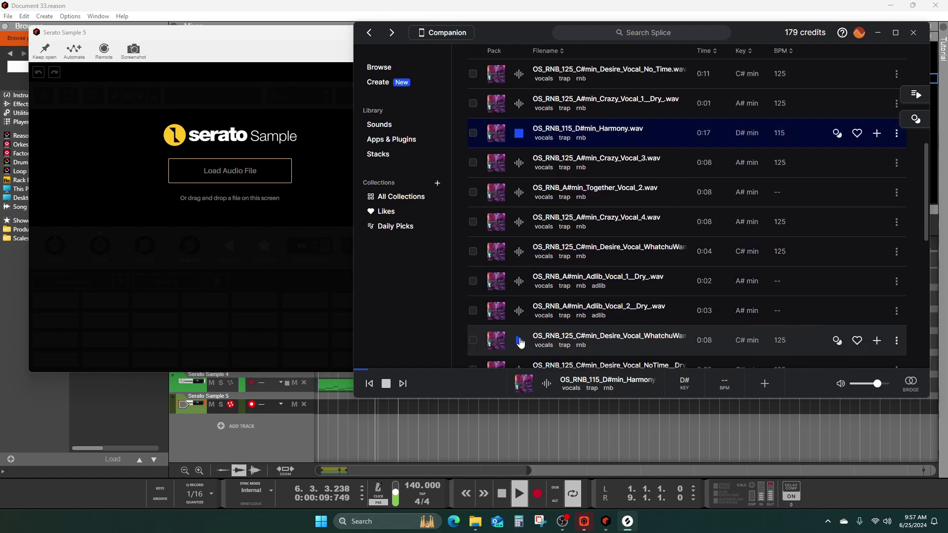
click(519, 163)
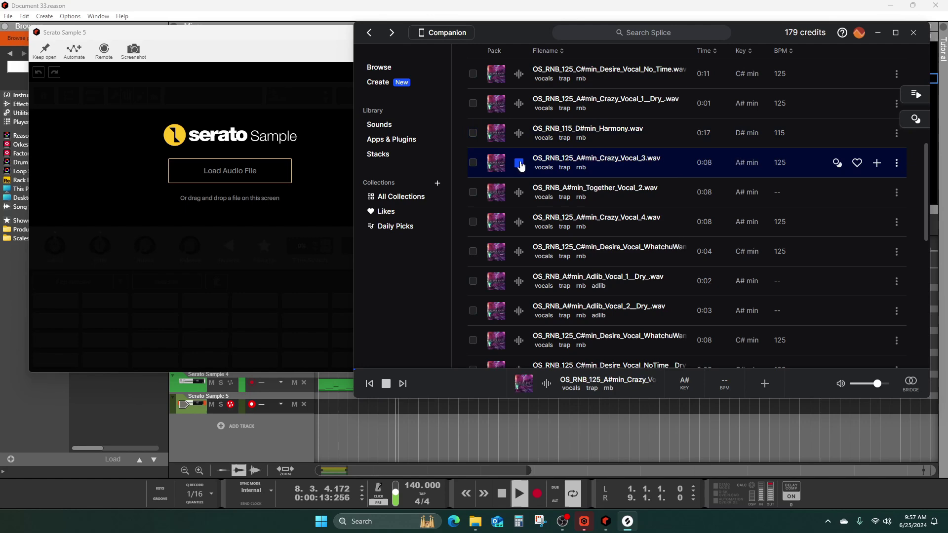
click(519, 193)
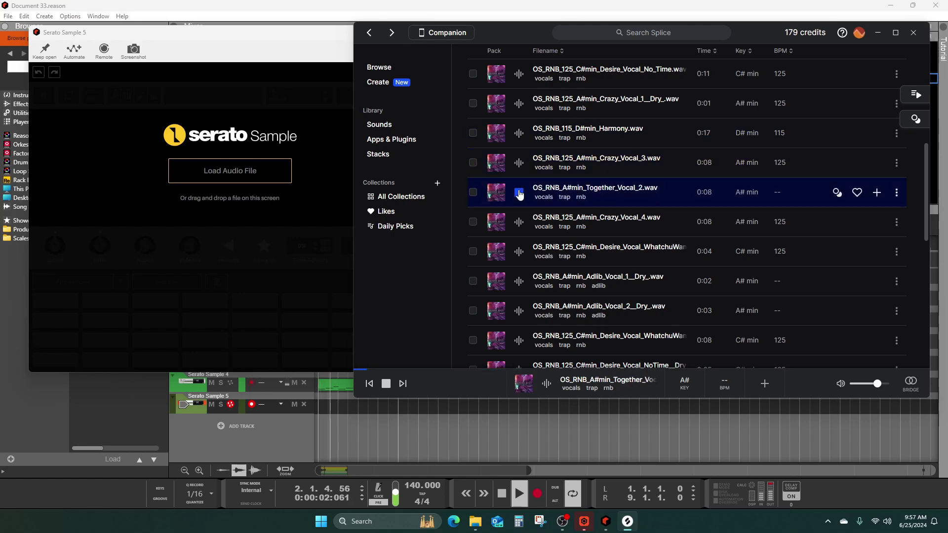
click(518, 222)
click(519, 163)
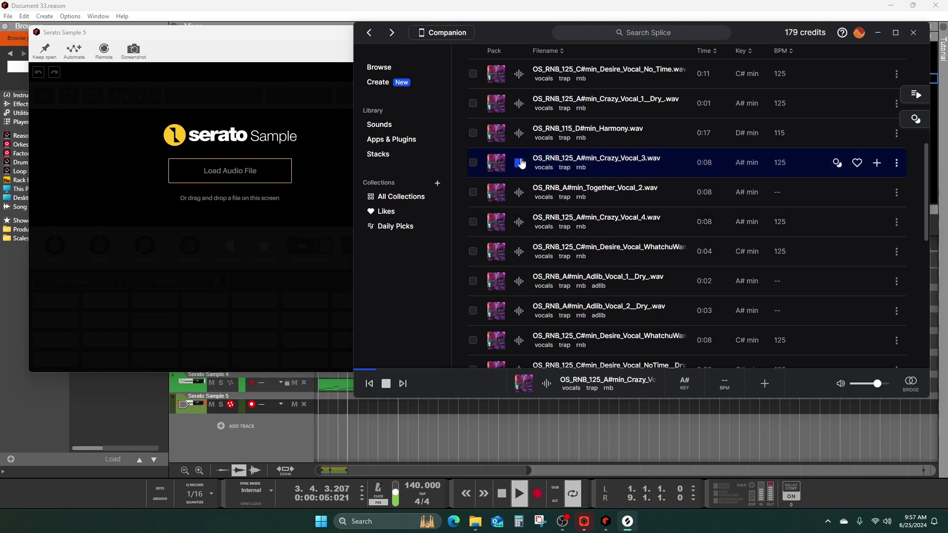
click(519, 192)
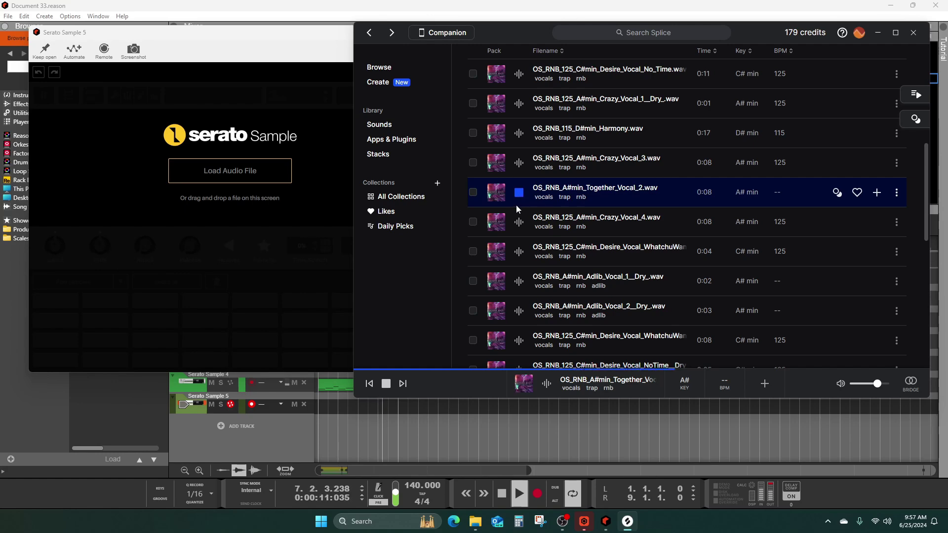
click(521, 316)
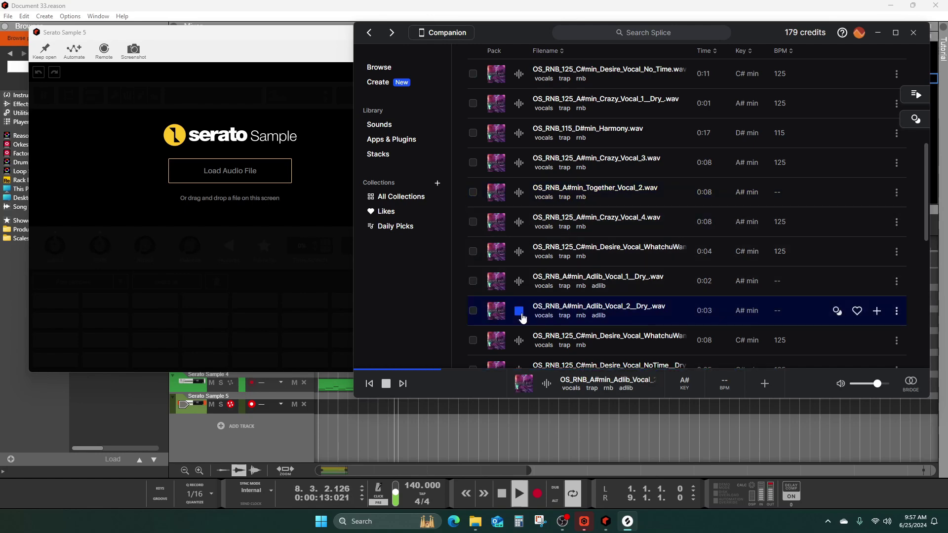
- Get the 8-second C# minor Desire_Vocal_Whatchu sample after previewing it and load it into Serato Sample 5
click(519, 340)
scroll(520, 340, down, 3)
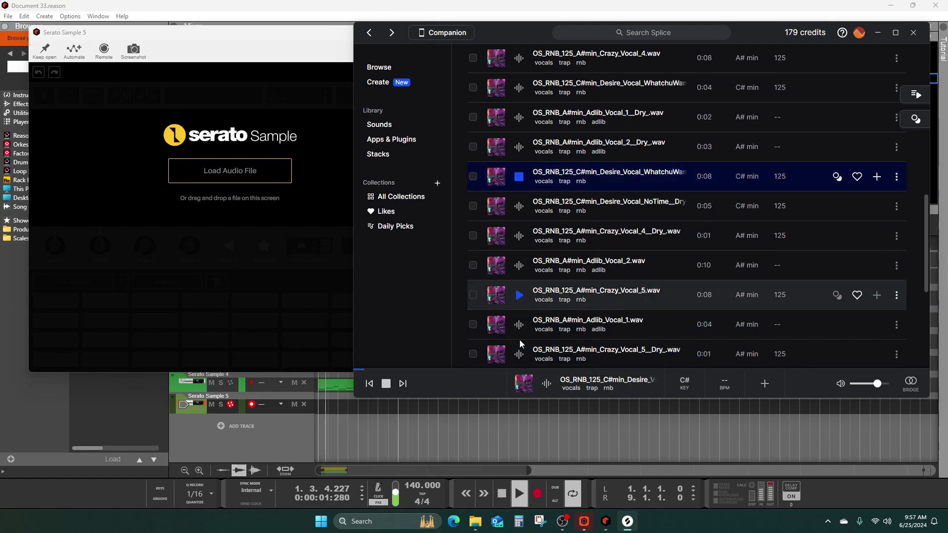
scroll(520, 340, down, 1)
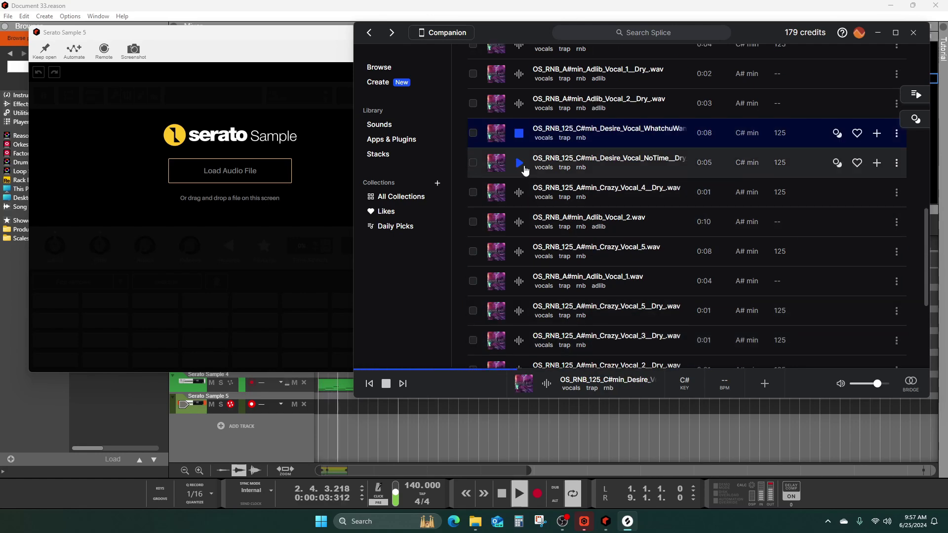
click(878, 136)
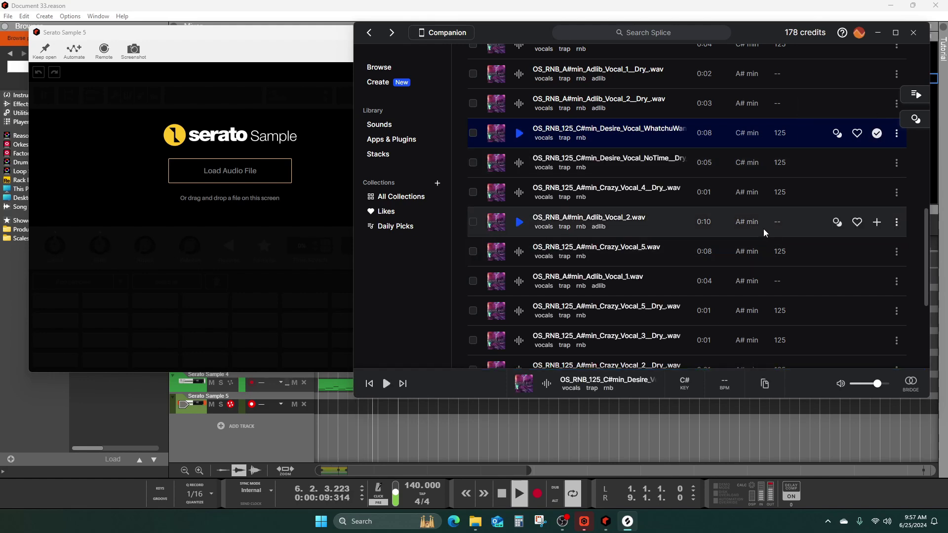
drag(590, 133, 240, 180)
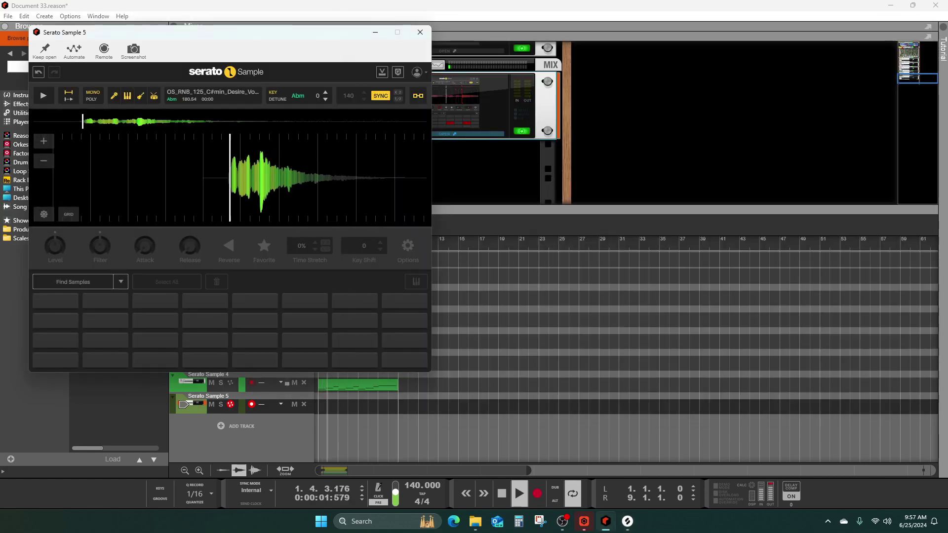
- Set a cue point at the start of the vocal waveform on the first pad and raise the sample's key by +12
click(229, 180)
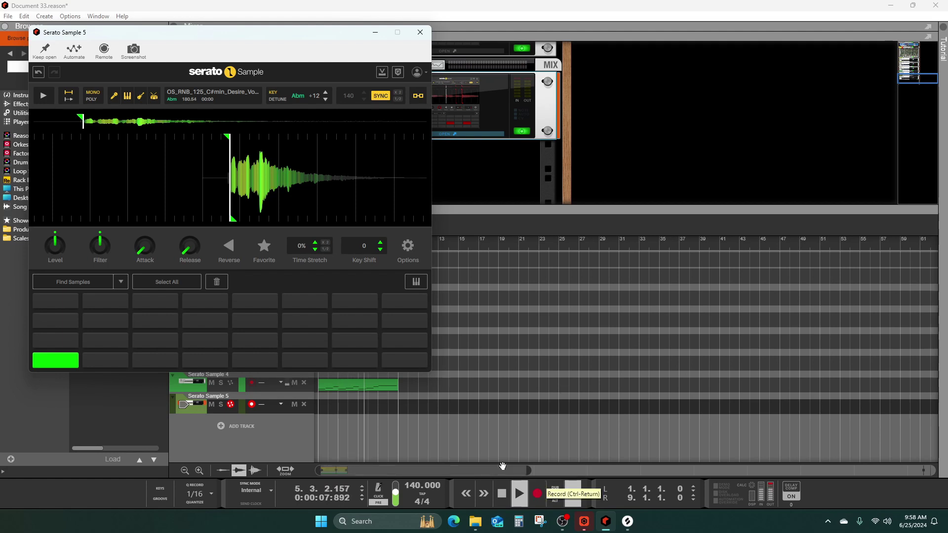
scroll(308, 212, up, 2)
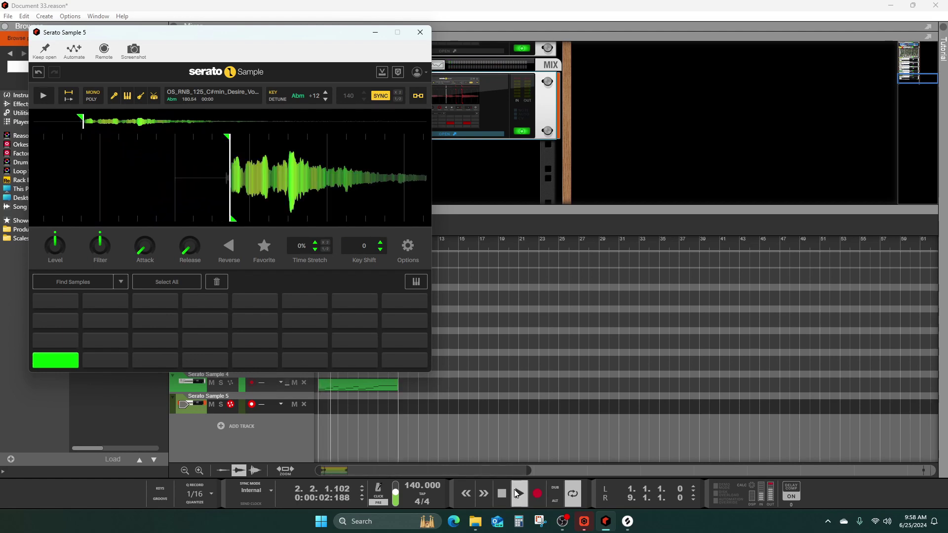
- Record a part with the vocal pad on the Serato Sample 5 track and play it back
click(538, 494)
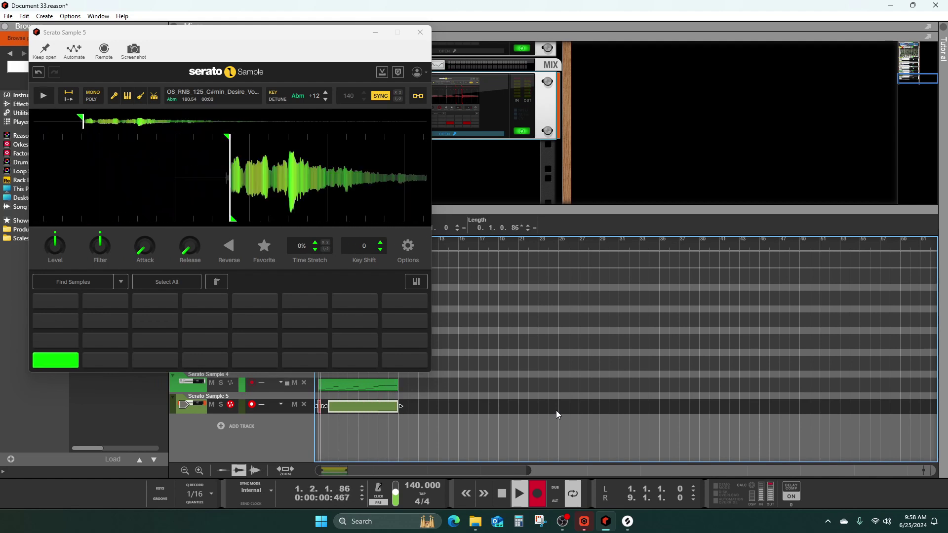
click(502, 493)
click(502, 494)
click(519, 493)
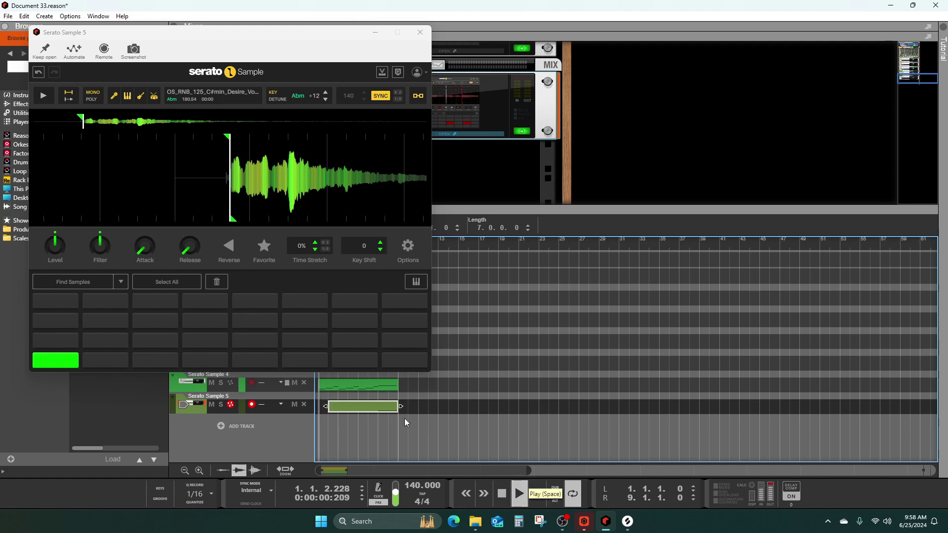
- Resize the recorded Serato Sample 5 clip so it starts at bar 5 and is 4 bars long
drag(326, 406, 350, 409)
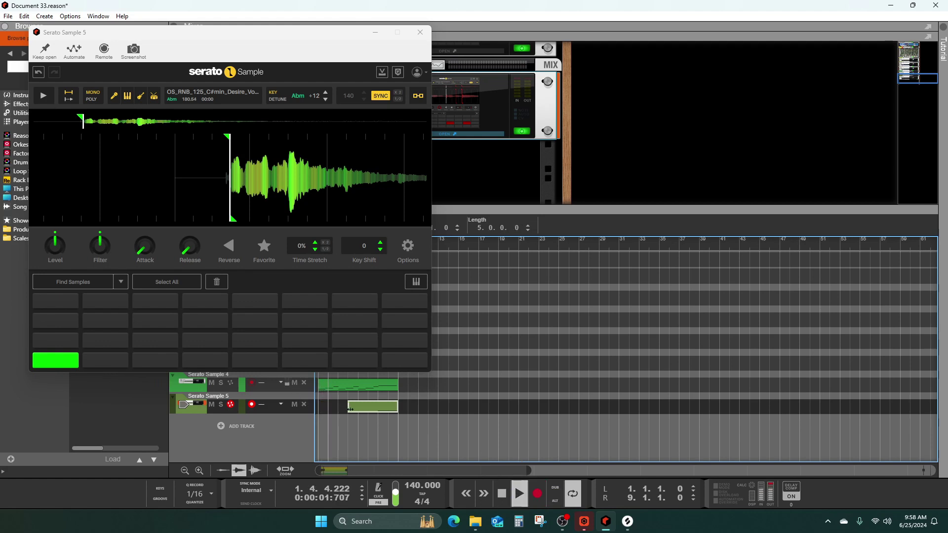
double_click(383, 407)
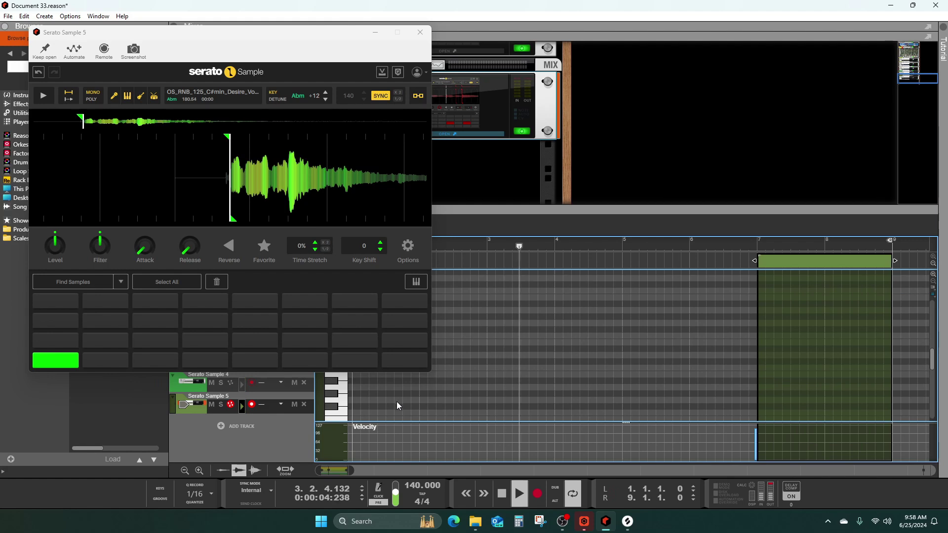
drag(756, 262, 648, 262)
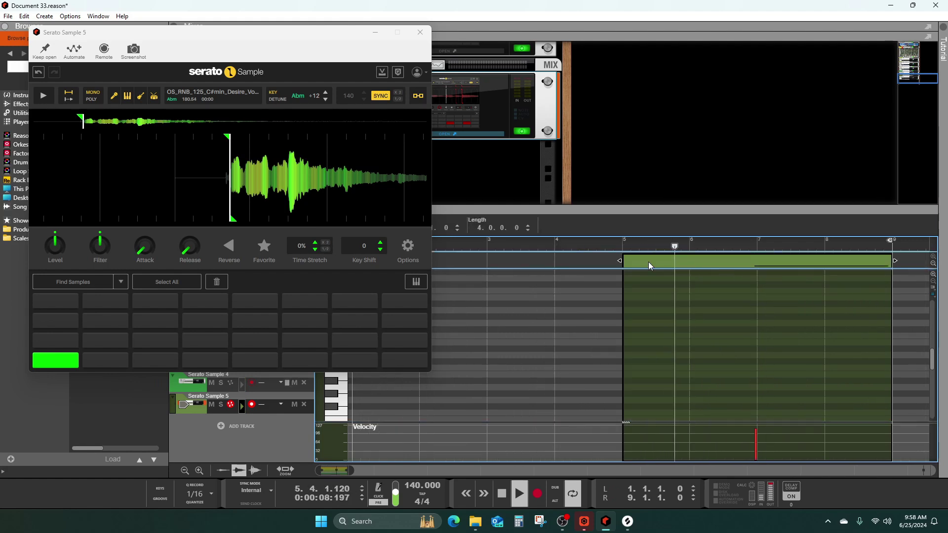
- Close the Serato Sample 5 window and align the clip's C1 note to start at bar 7, returning to the arrangement
click(418, 35)
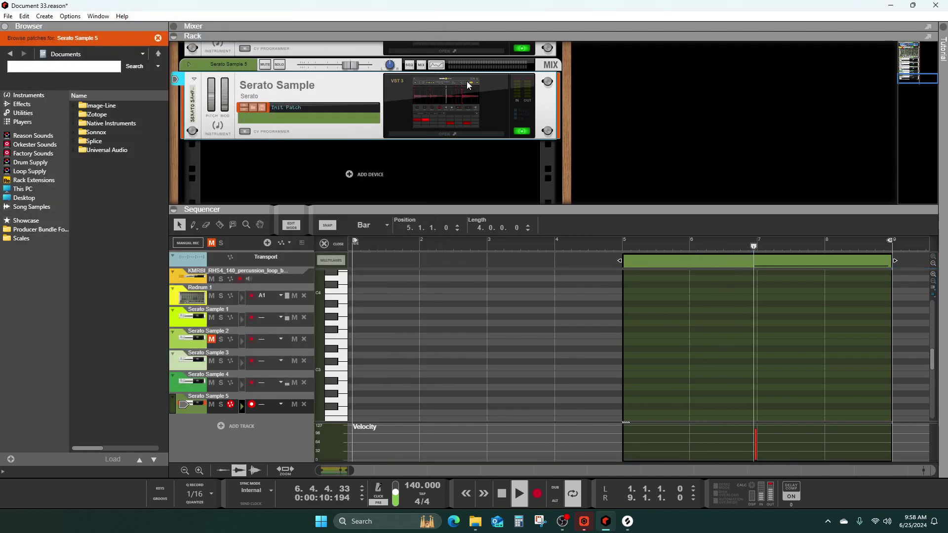
click(562, 290)
scroll(647, 342, down, 3)
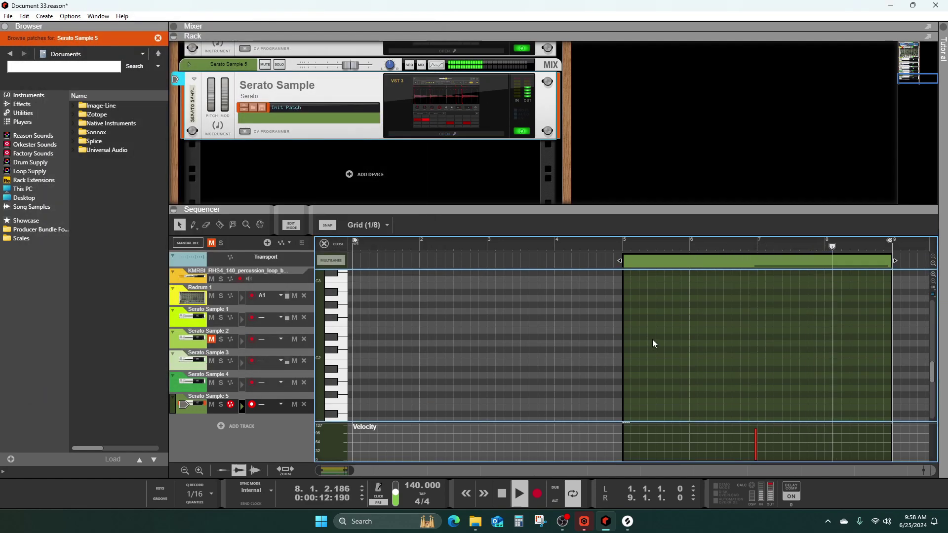
scroll(653, 339, down, 3)
drag(759, 346, 757, 351)
click(621, 247)
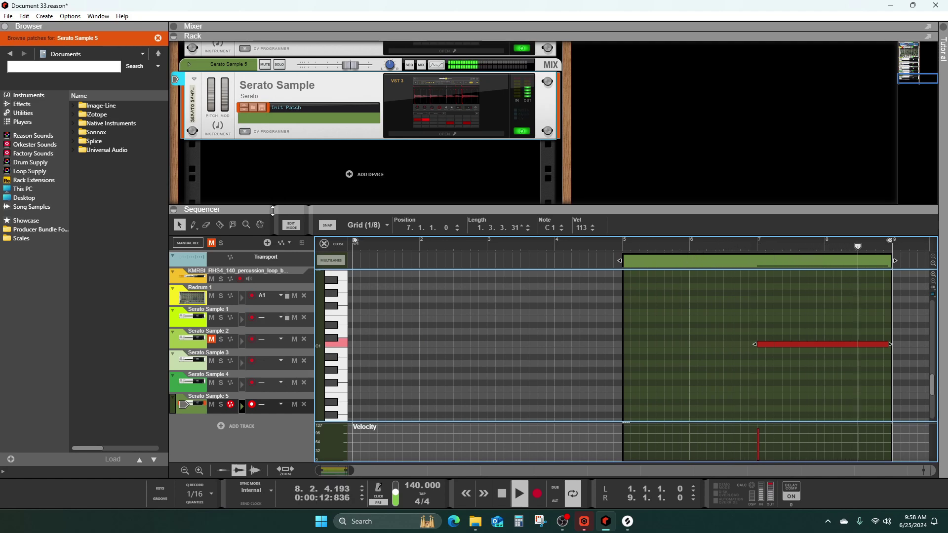
key(ctrl+e)
click(517, 280)
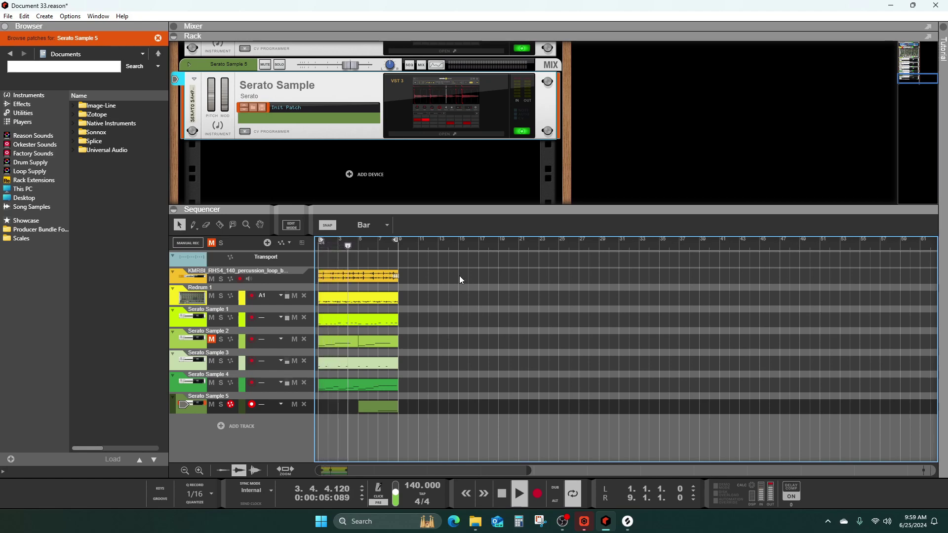
- Save the song with the recorded vocal part
click(8, 16)
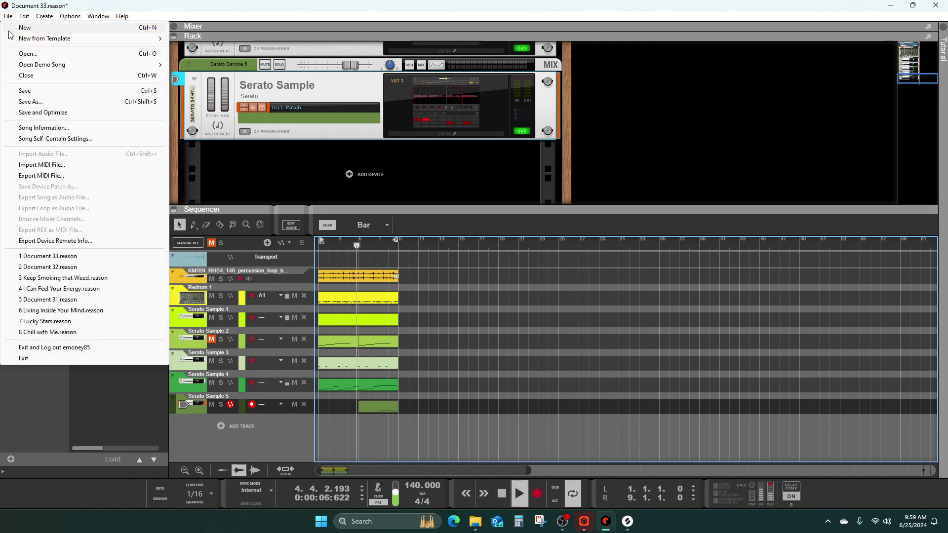
click(20, 92)
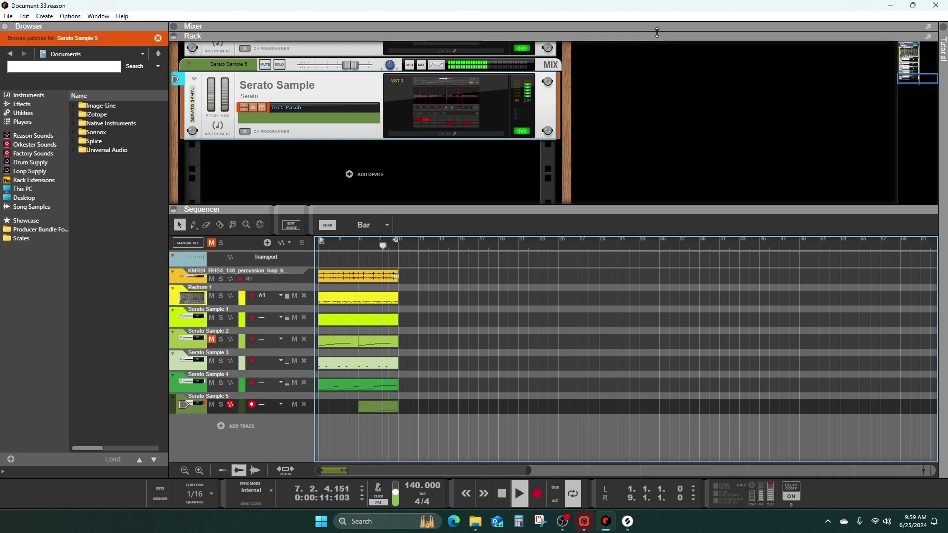
- In the mixer, set the Serato Sample 5 channel's input gain to -8.00 dB and its pan to 81
key(F5)
drag(795, 189, 796, 195)
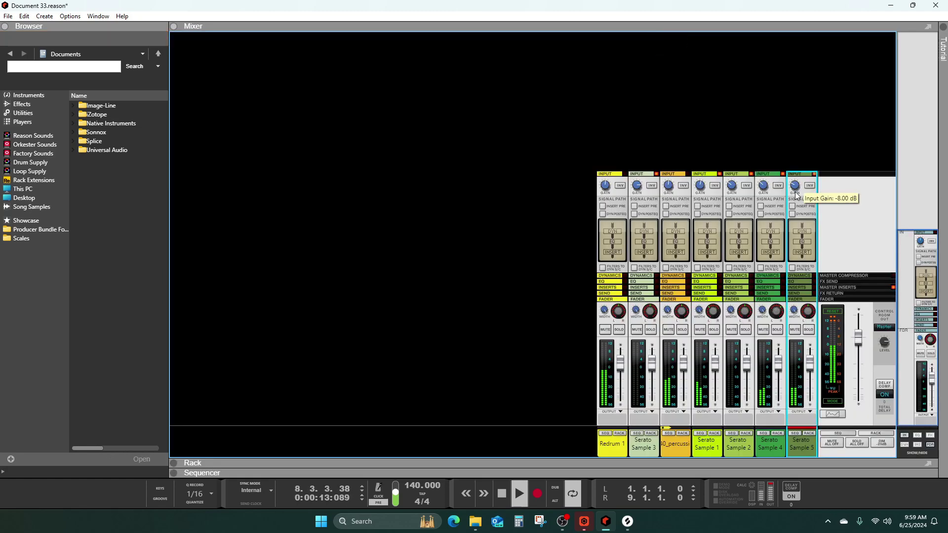
click(678, 153)
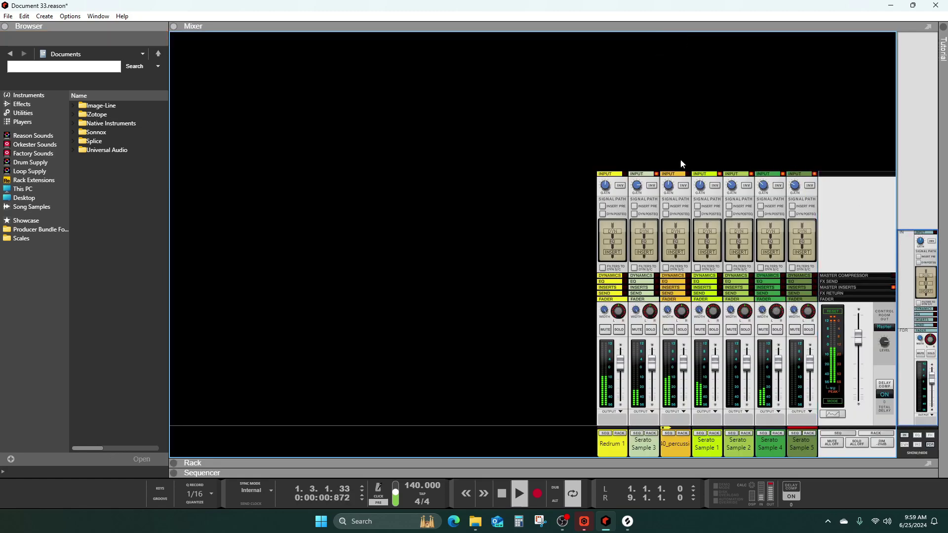
click(813, 313)
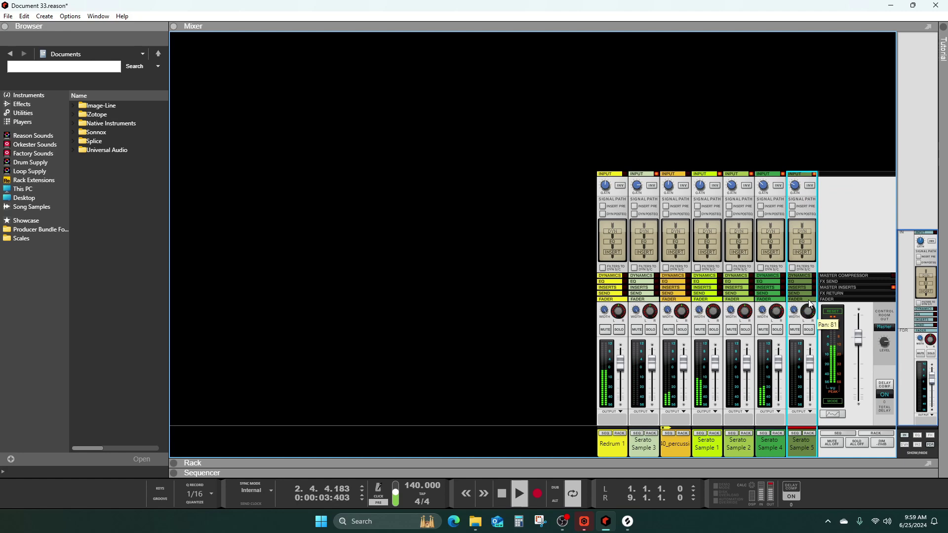
- Open the Serato Sample 2 device from its mixer channel and undo the loading of its vocal sample
click(750, 315)
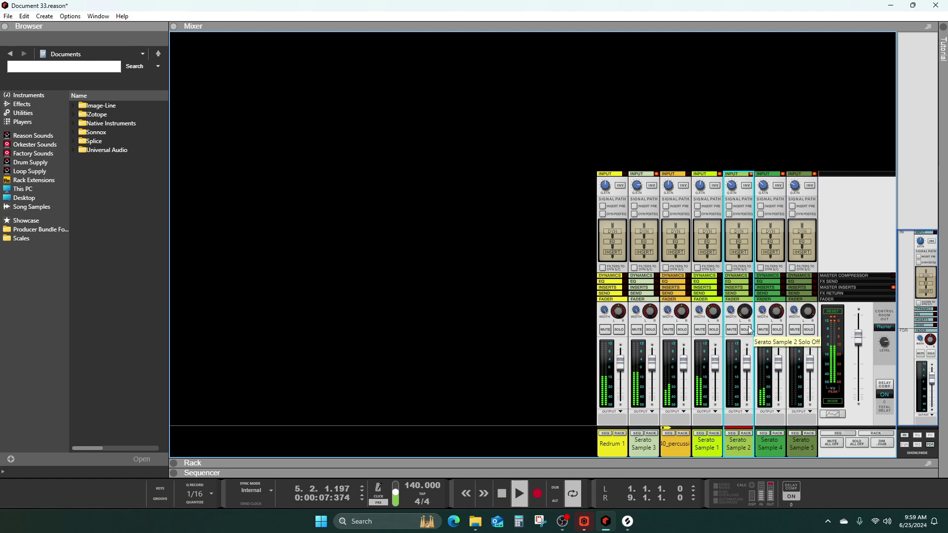
click(742, 433)
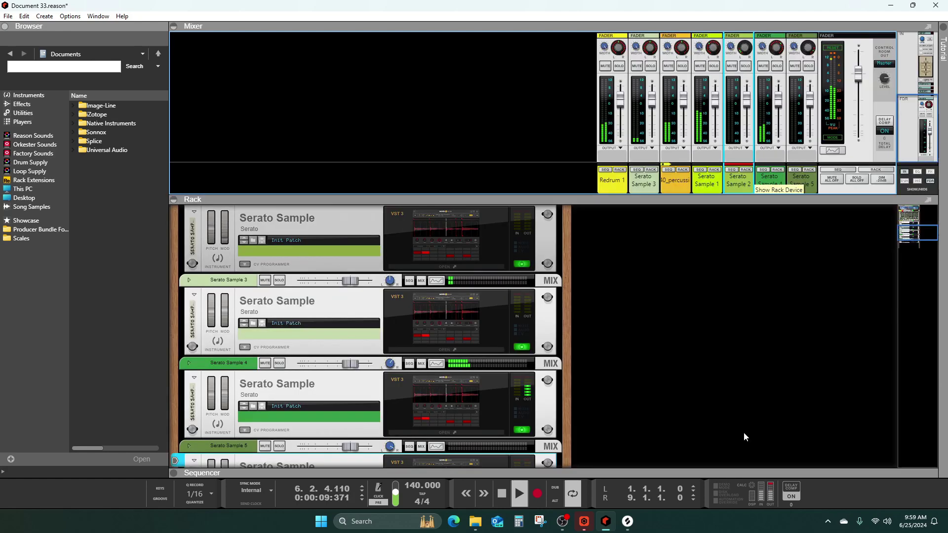
click(444, 268)
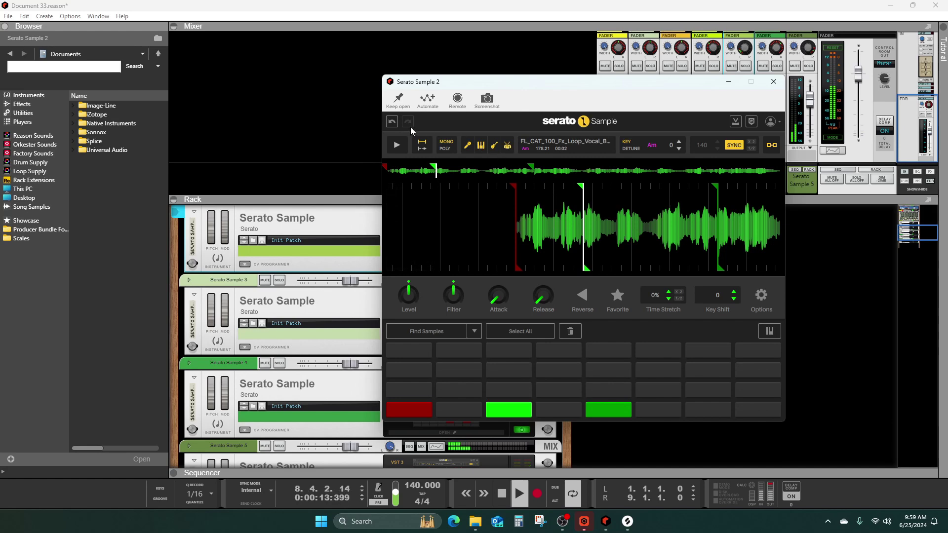
click(392, 121)
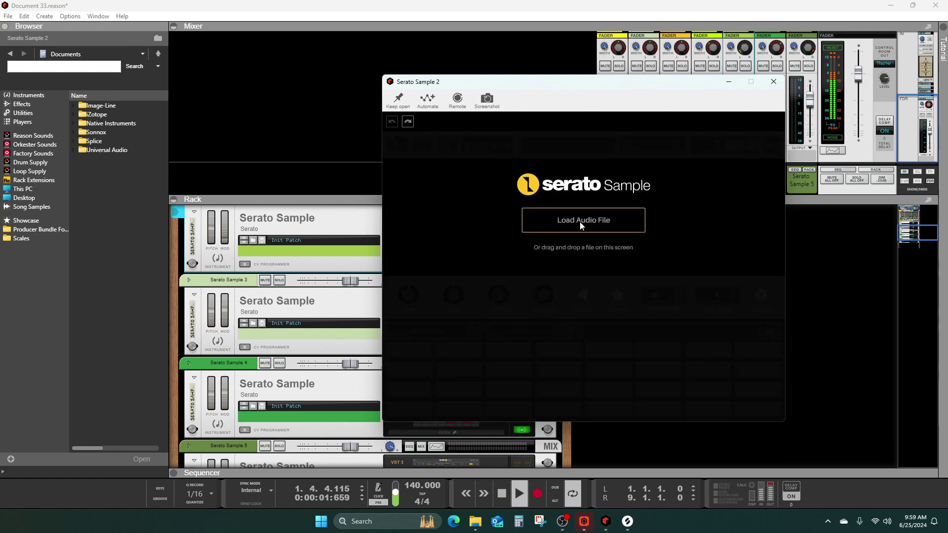
drag(573, 93, 284, 50)
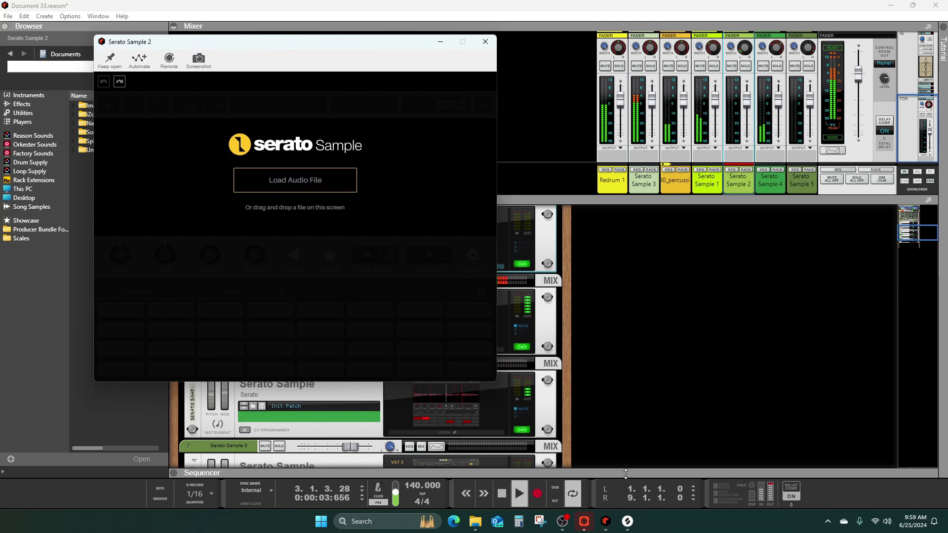
- Bring the sequencer into view, delete the clip on the Serato Sample 2 track and unmute that track
drag(616, 473, 608, 304)
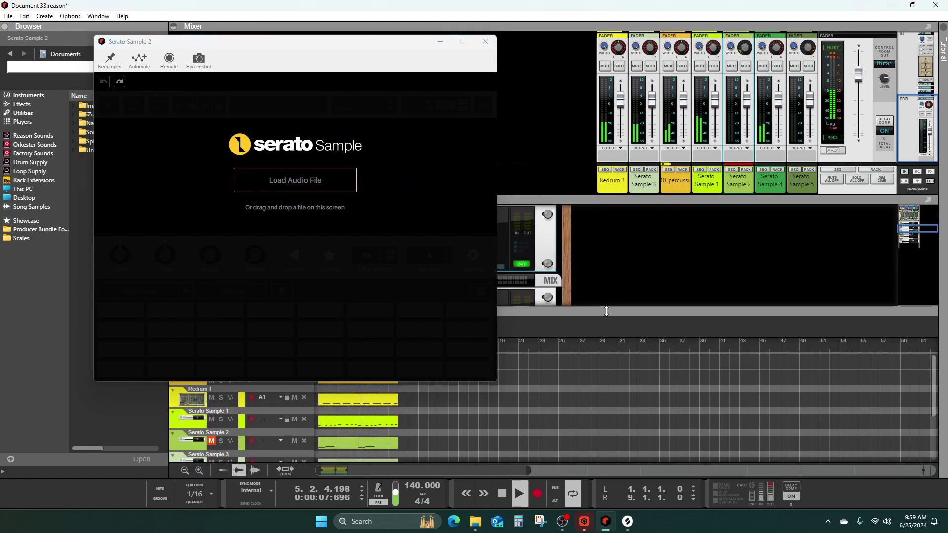
click(390, 438)
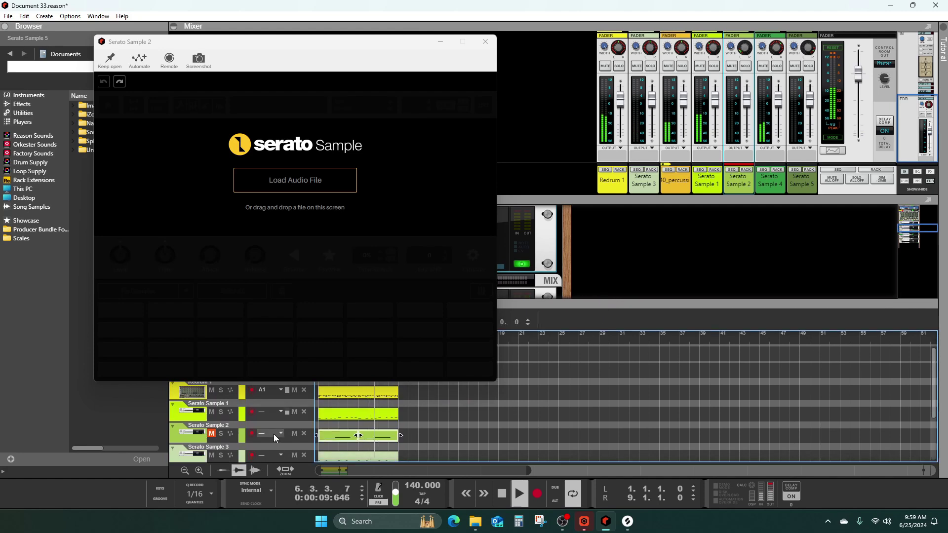
key(Delete)
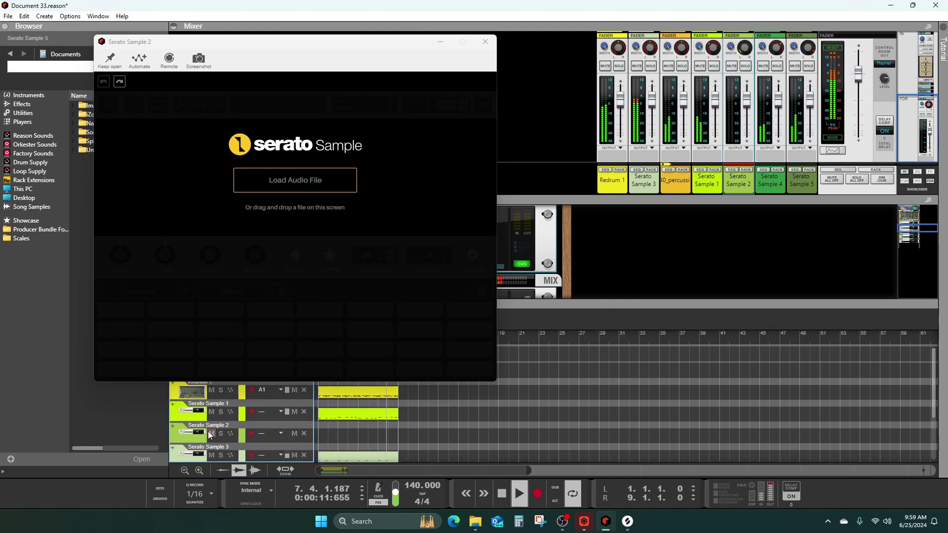
click(211, 434)
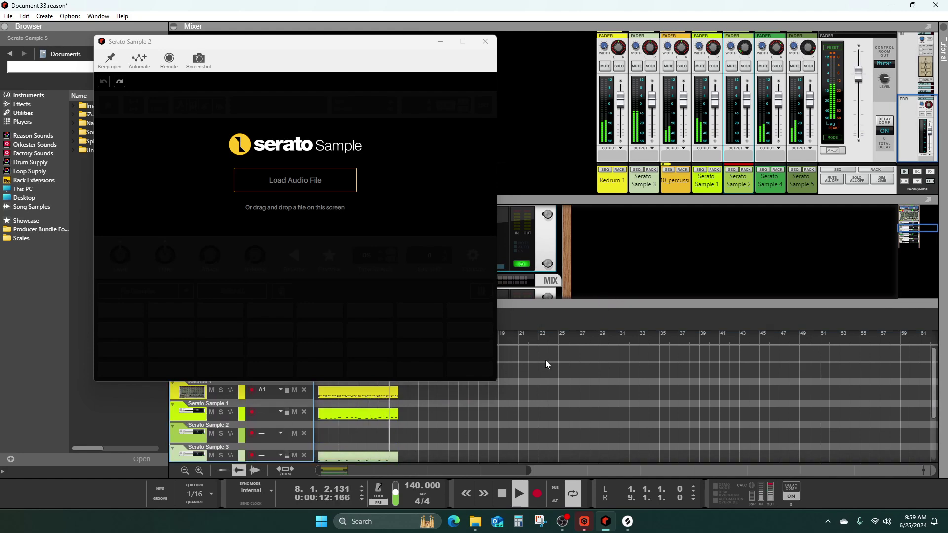
- Switch to Splice and remove the vocals filter from the Future Soul - Melodic RnB & Trap pack's samples
click(629, 522)
scroll(597, 274, up, 10)
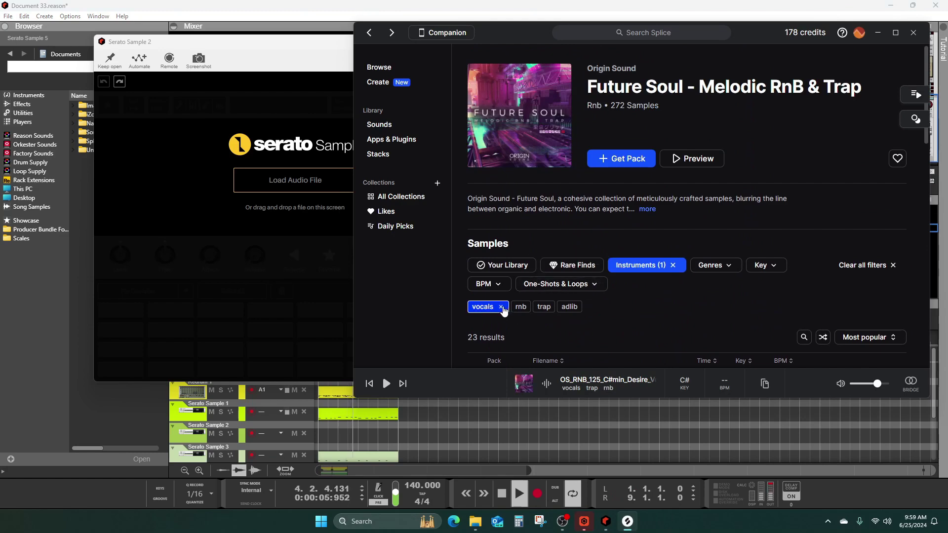
click(501, 307)
scroll(601, 240, down, 5)
scroll(601, 240, up, 5)
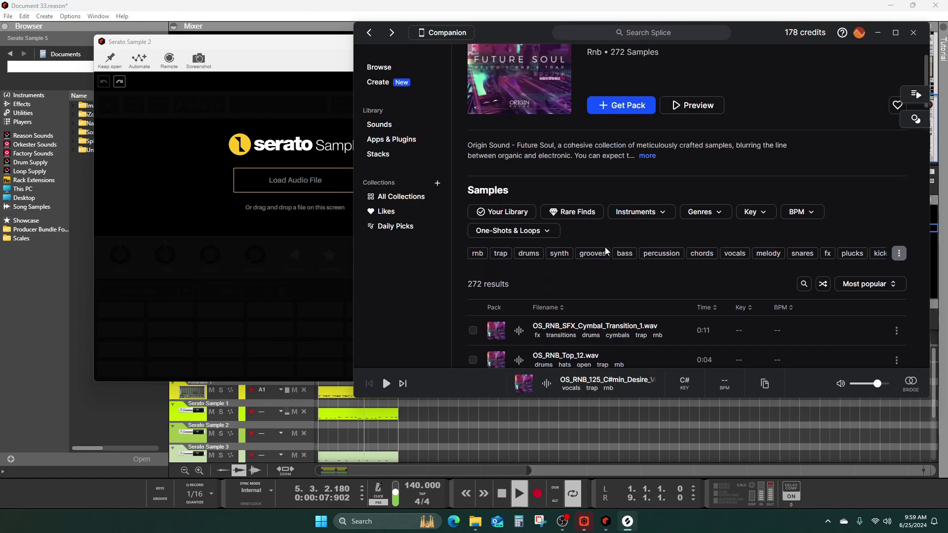
click(593, 253)
scroll(552, 283, down, 4)
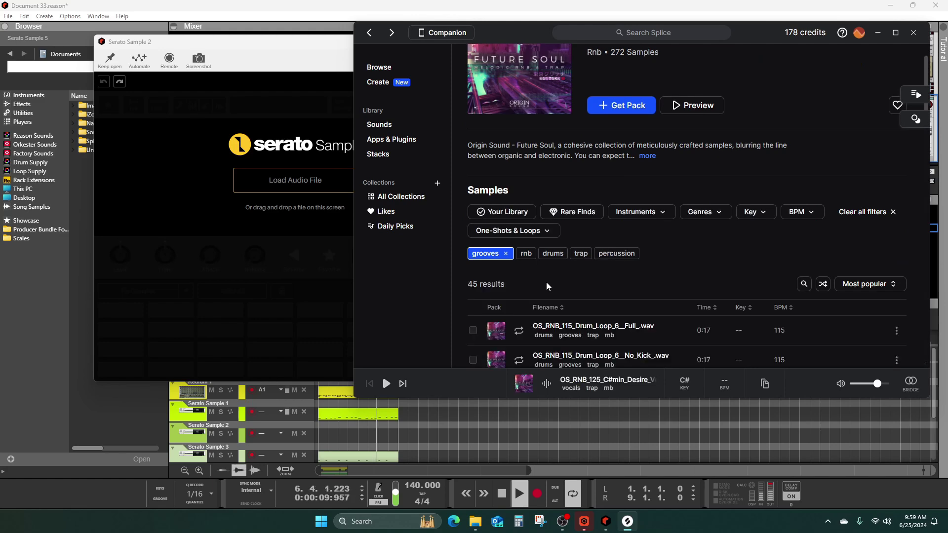
click(519, 183)
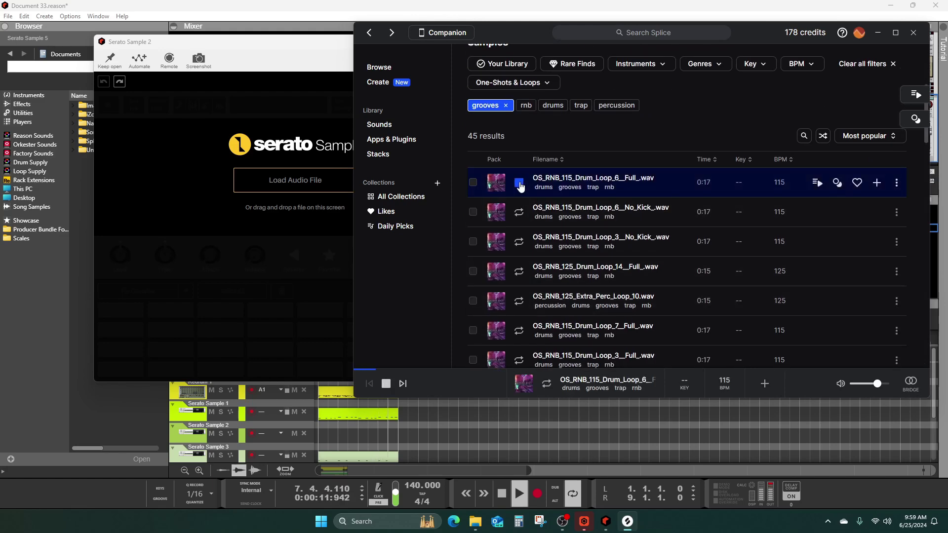
click(505, 106)
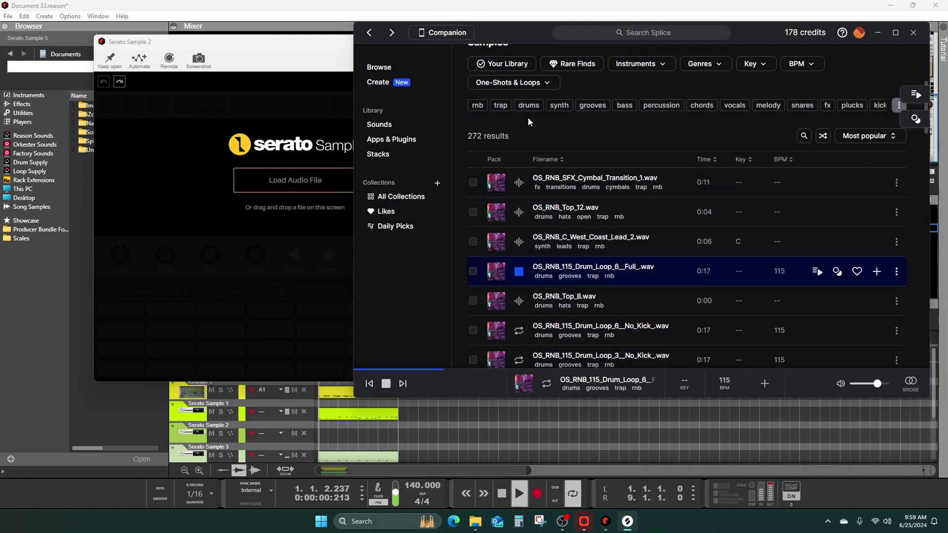
- Filter the pack's samples by keys and preview Fireside_Piano_2, Lust_Keys_1 and Lust_Pluck_Piano
scroll(596, 143, up, 3)
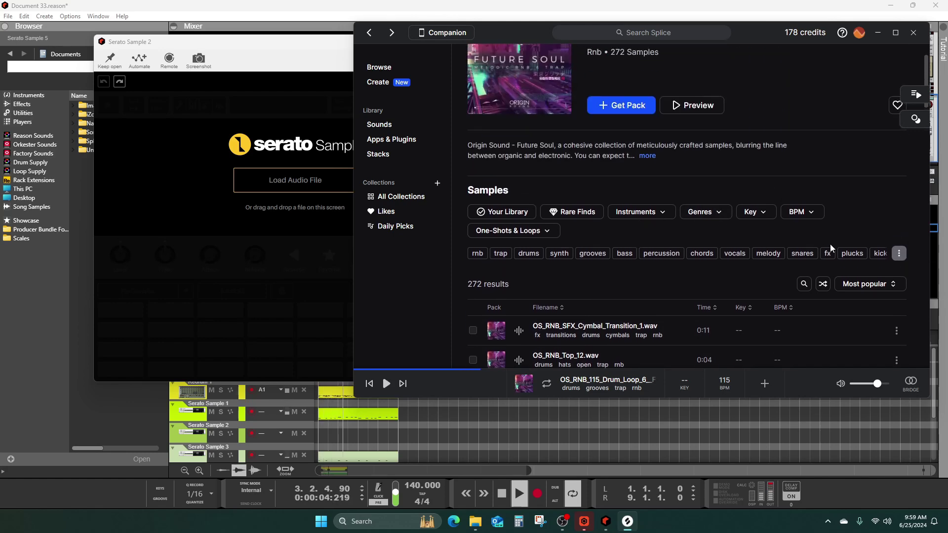
click(899, 253)
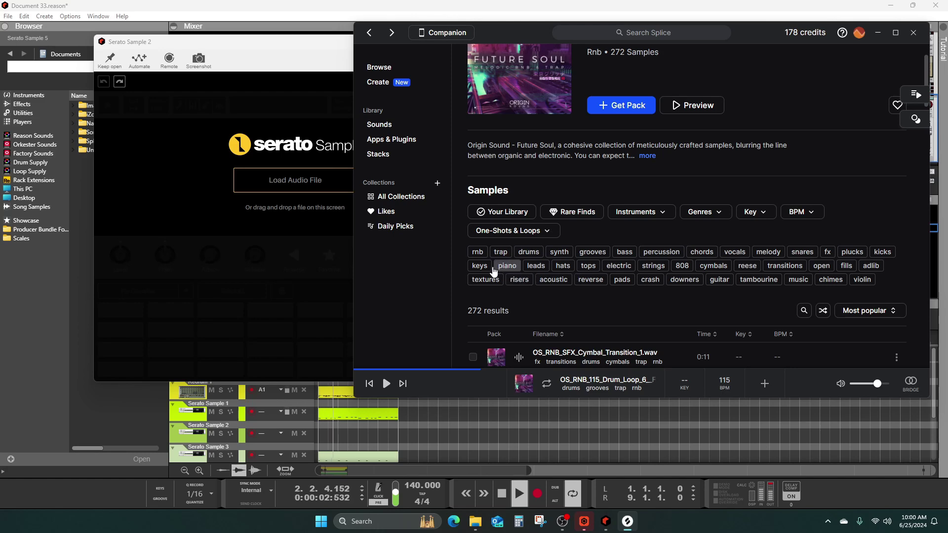
click(487, 268)
scroll(518, 257, down, 2)
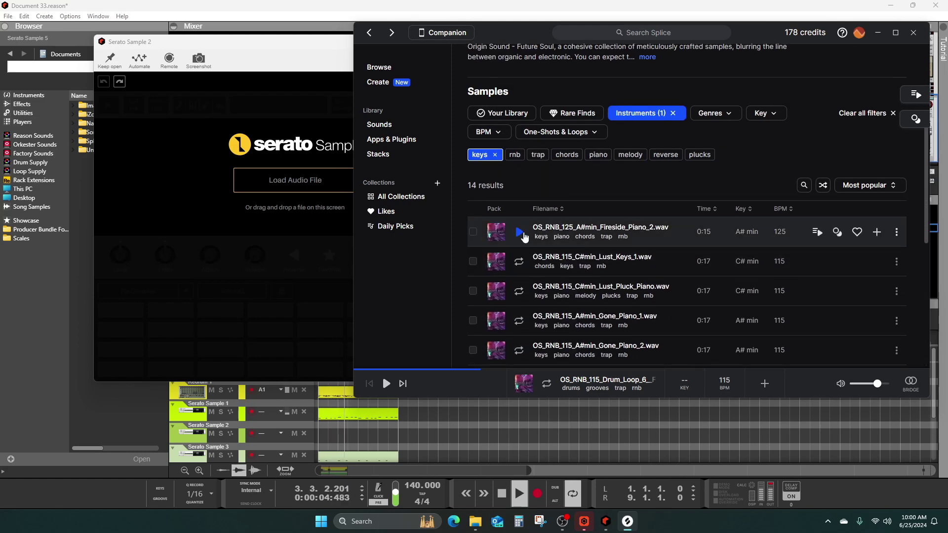
click(520, 234)
click(520, 262)
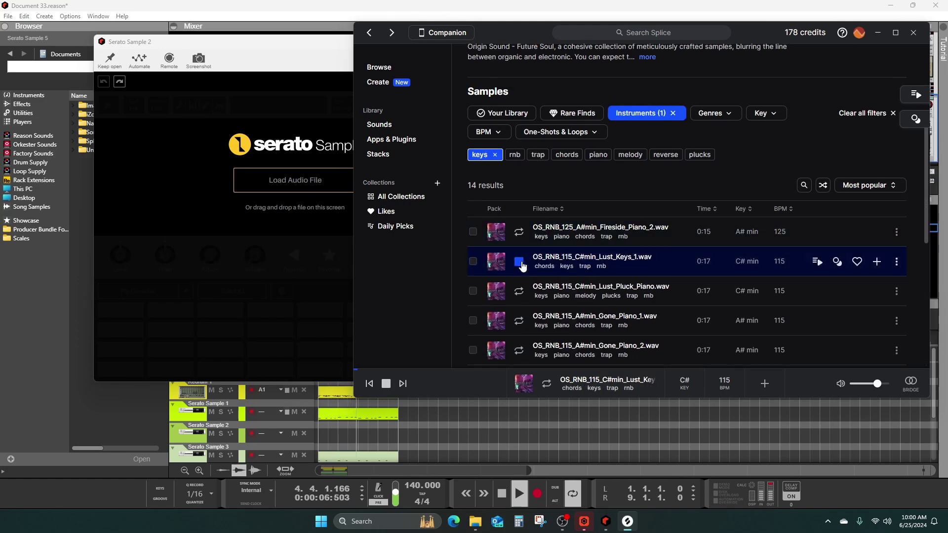
click(523, 294)
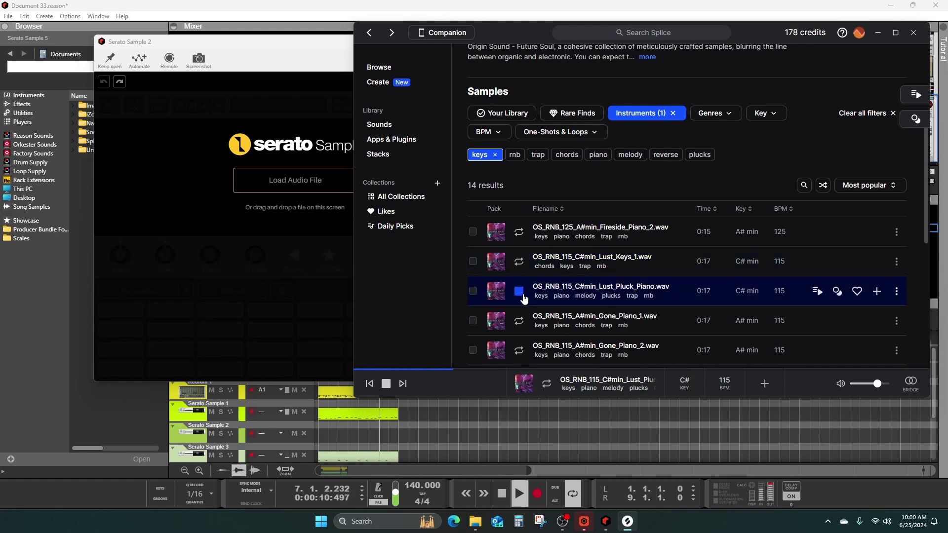
- Add OS_RNB_115_C#min_Lust_Pluck_Piano.wav to the Splice library and load it into Serato Sample 2
click(877, 292)
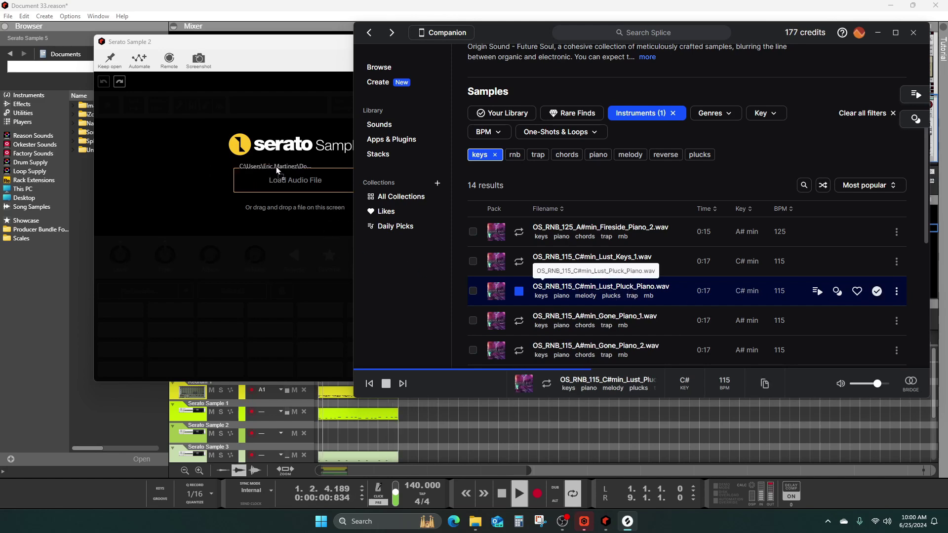
drag(277, 167, 276, 165)
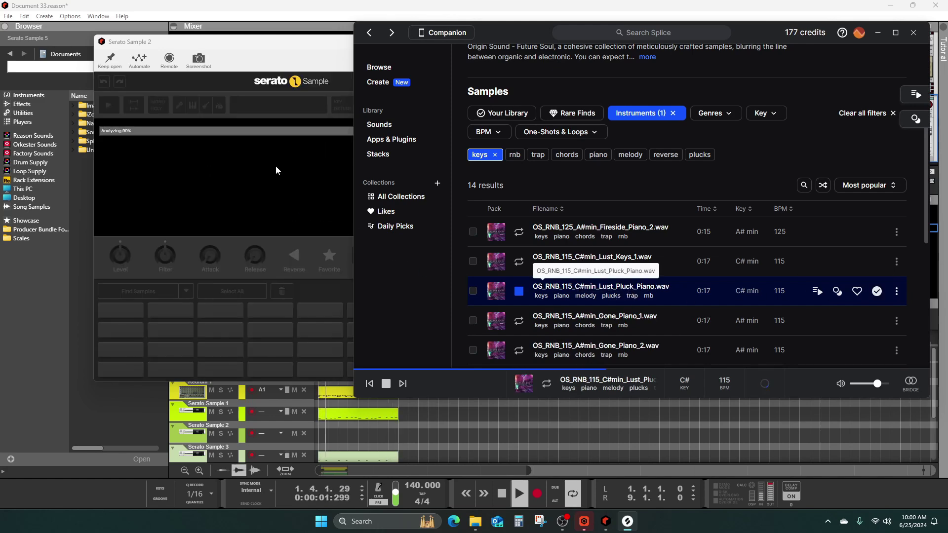
click(306, 50)
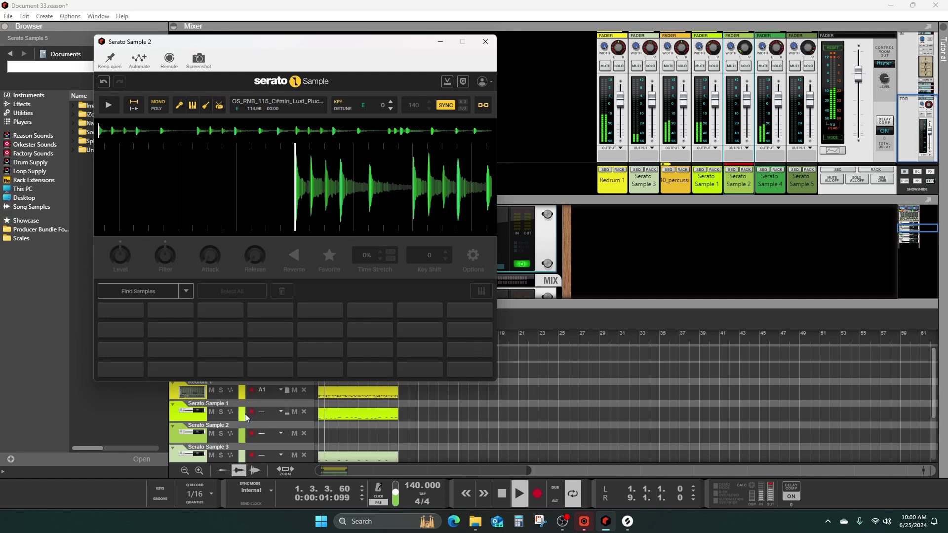
- Arm the Serato Sample 2 track for recording and set the piano sample's key detune to +5
click(194, 433)
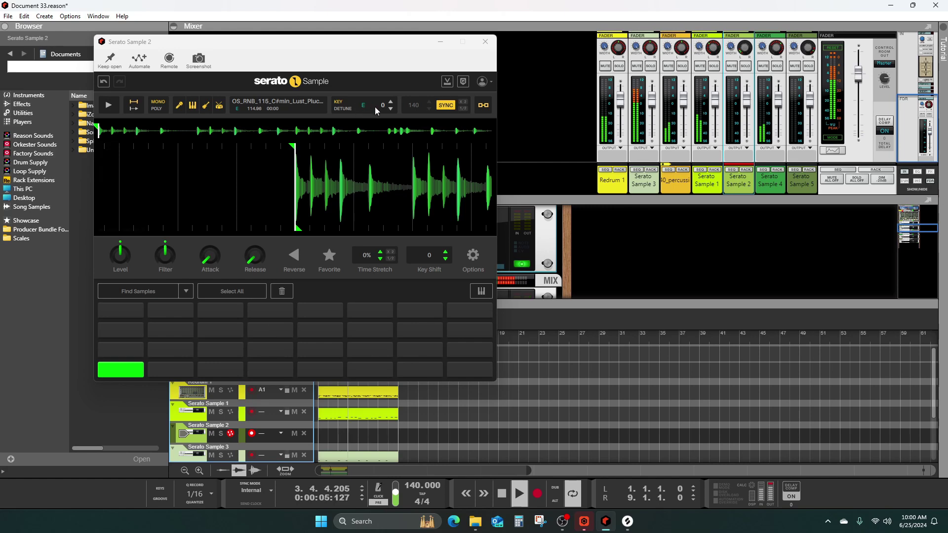
click(390, 102)
click(390, 102)
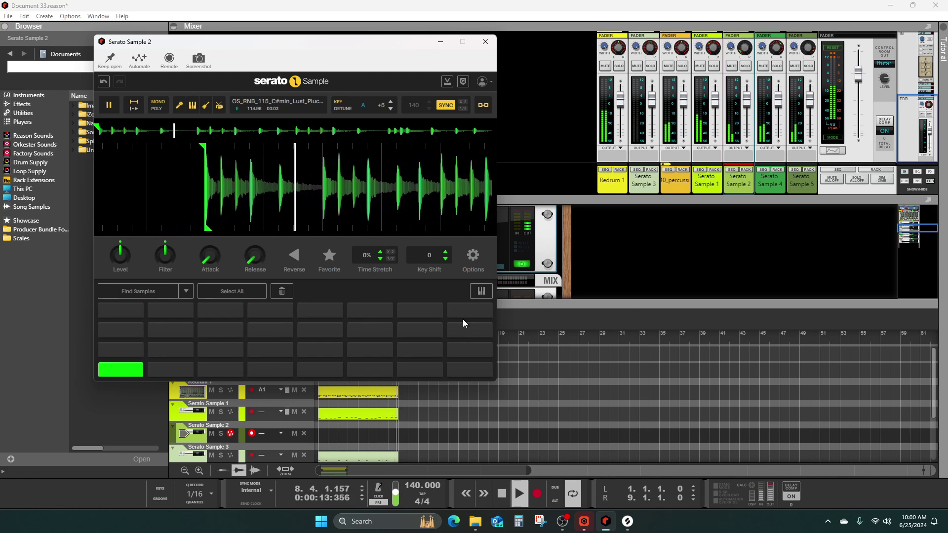
- Record an eight-bar piano part on the Serato Sample 2 track from bar 1, stopping back at the start
click(501, 494)
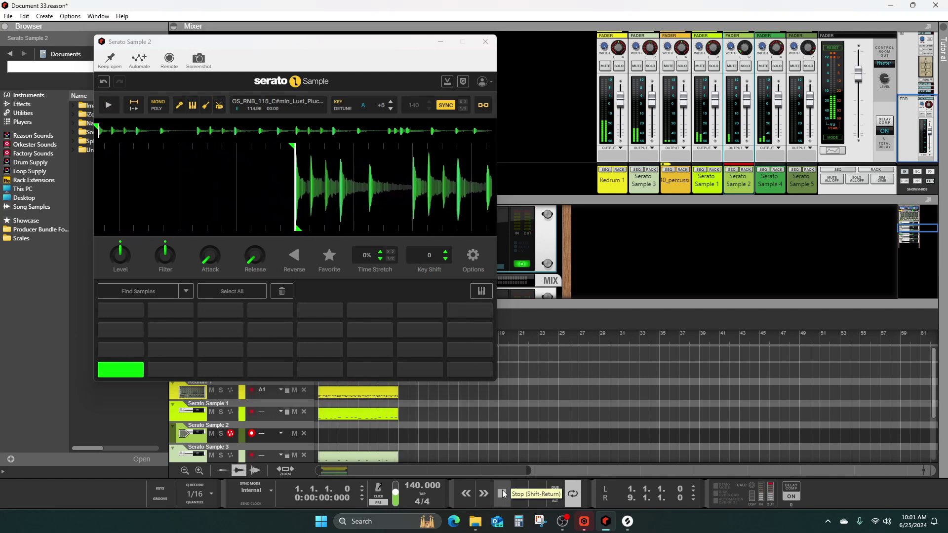
click(538, 494)
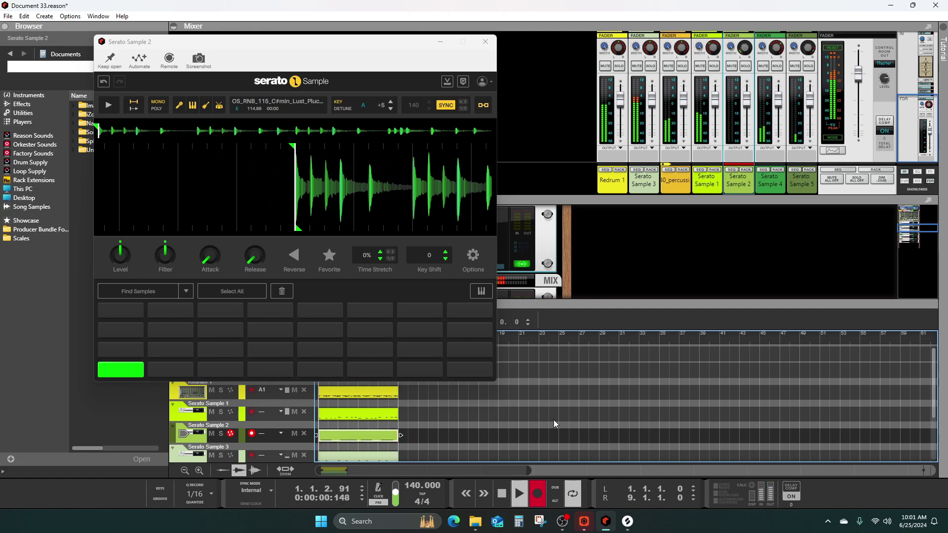
click(501, 494)
click(504, 499)
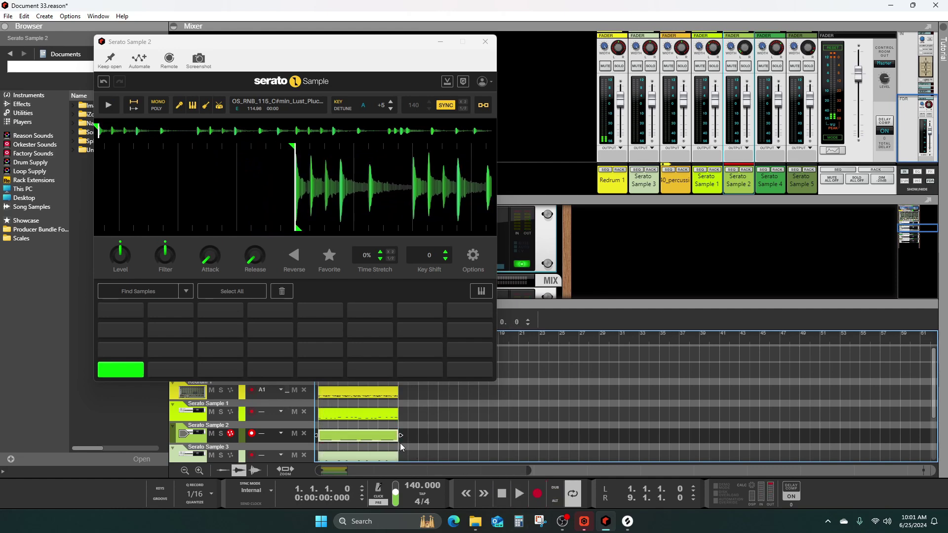
- Open the recorded Serato Sample 2 clip, extend its last C1 note to a length of 1.2.1.117 and play back the result
double_click(389, 437)
scroll(597, 402, down, 3)
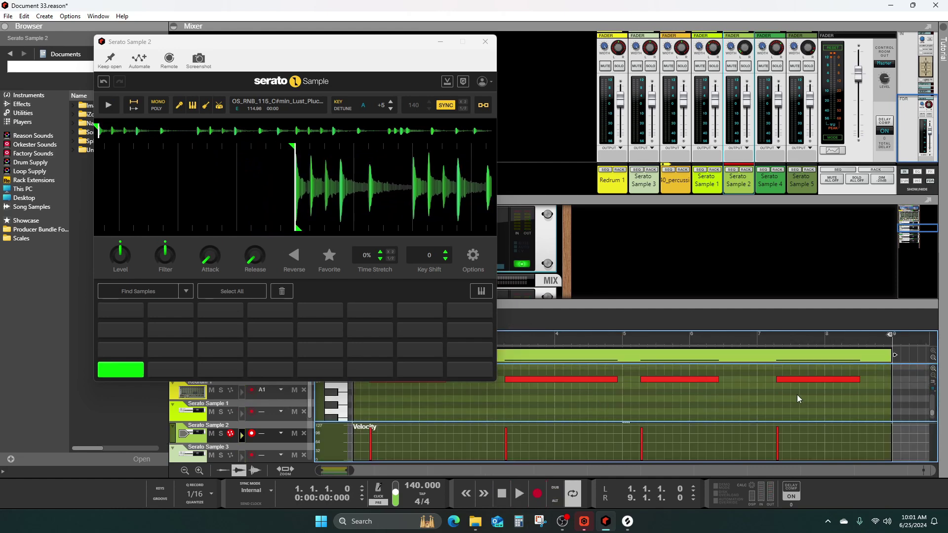
click(837, 380)
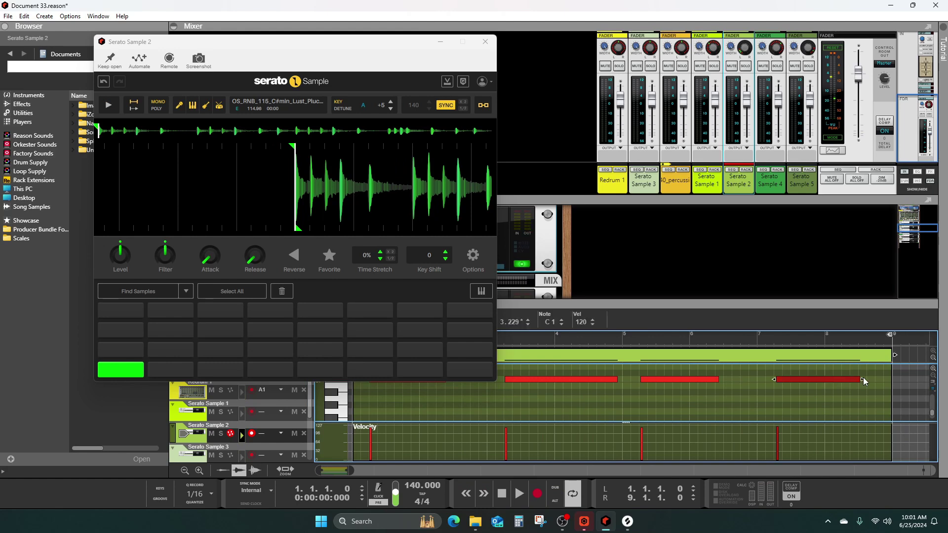
drag(863, 378, 867, 379)
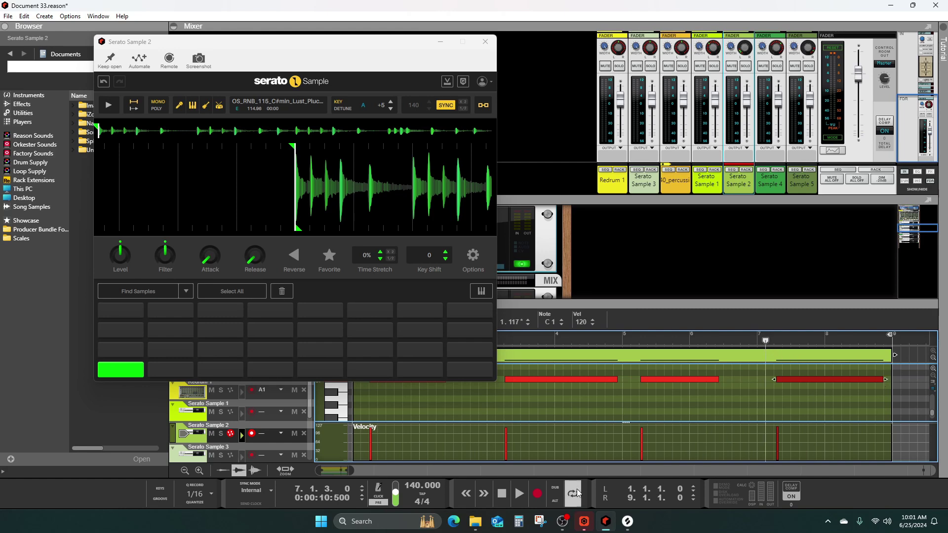
click(519, 494)
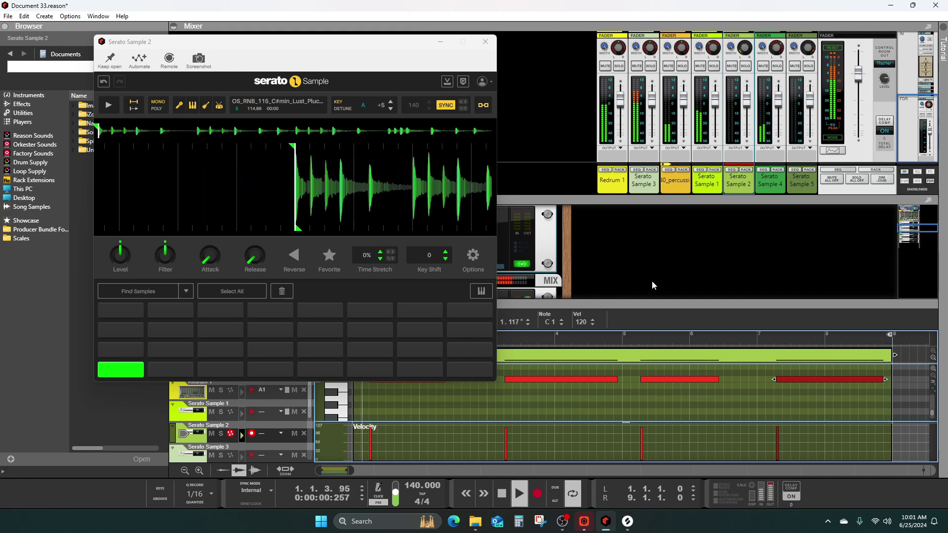
- Close the Serato Sample 2 window and, in the enlarged mixer, set that channel's input gain to -4.00 dB
click(486, 42)
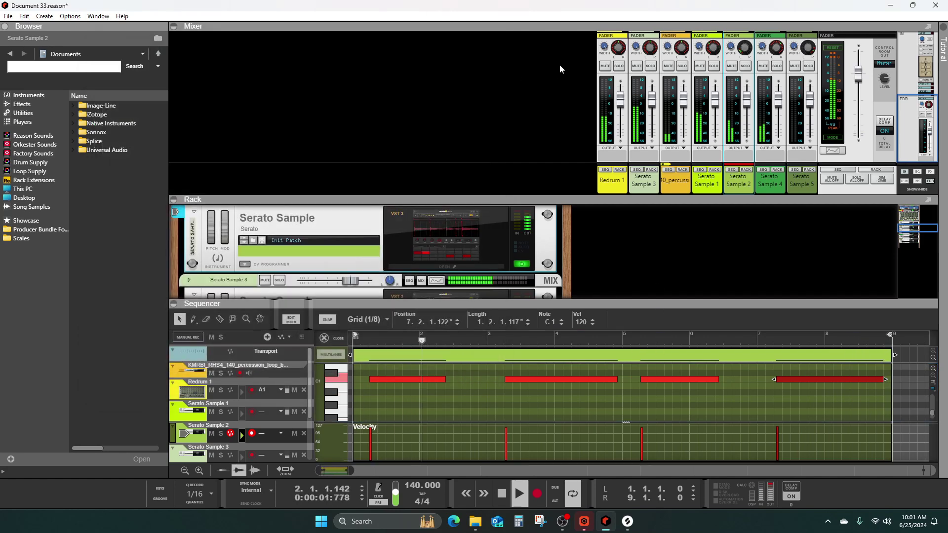
double_click(578, 25)
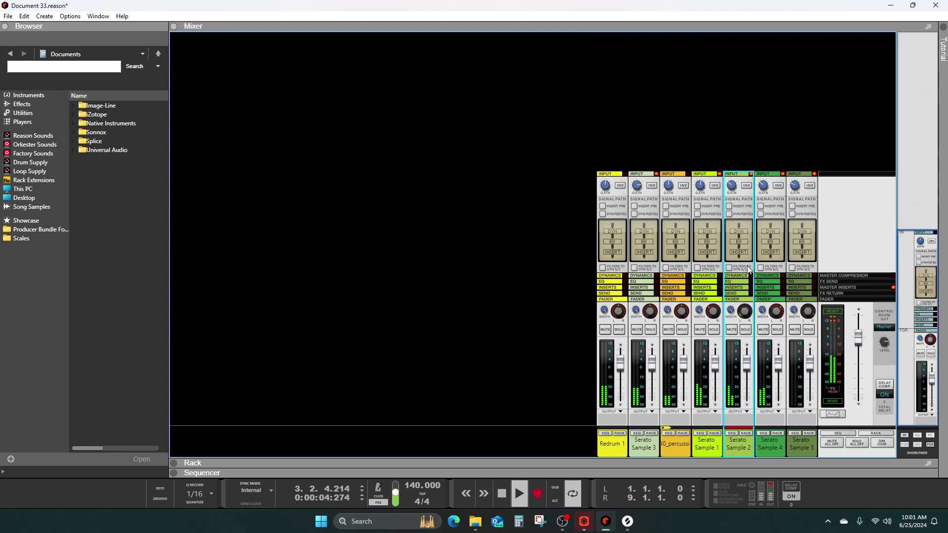
mouse_move(733, 191)
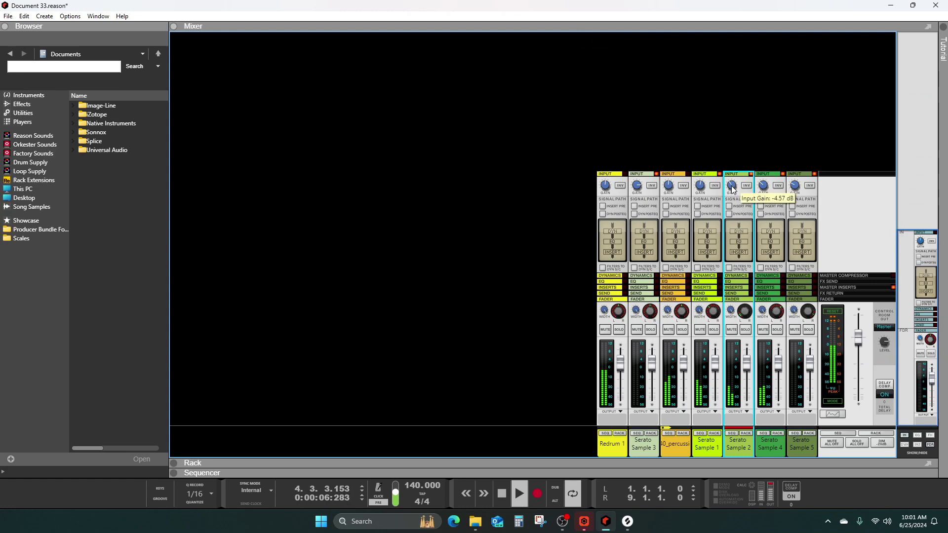
scroll(733, 191, up, 2)
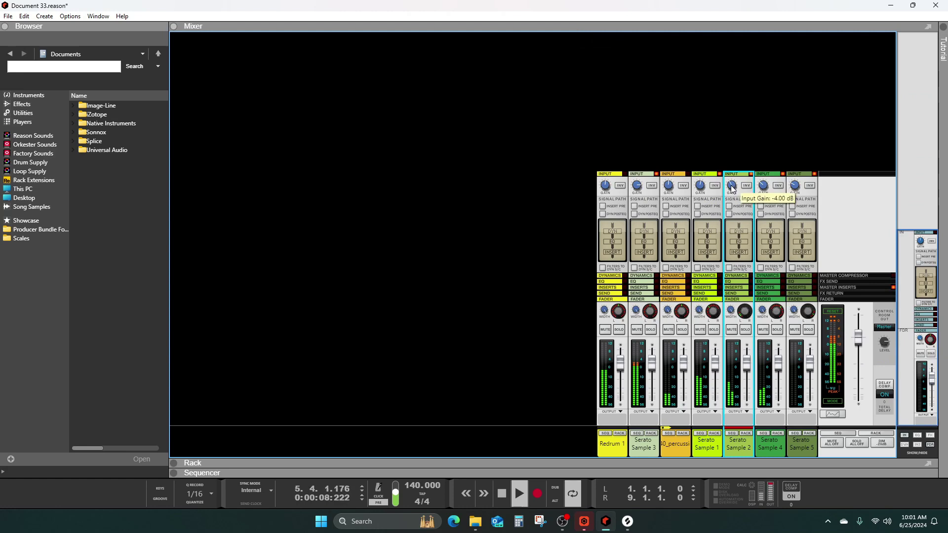
- Add Softube's RC 24 reverb as an insert effect on Serato Sample 2 in the rack and close its plug-in window
mouse_move(754, 319)
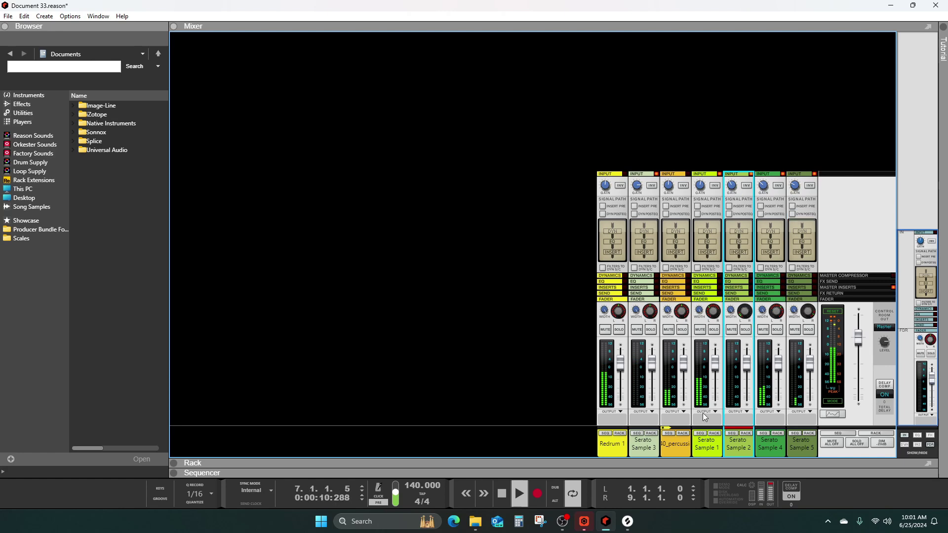
key(F6)
scroll(629, 384, up, 2)
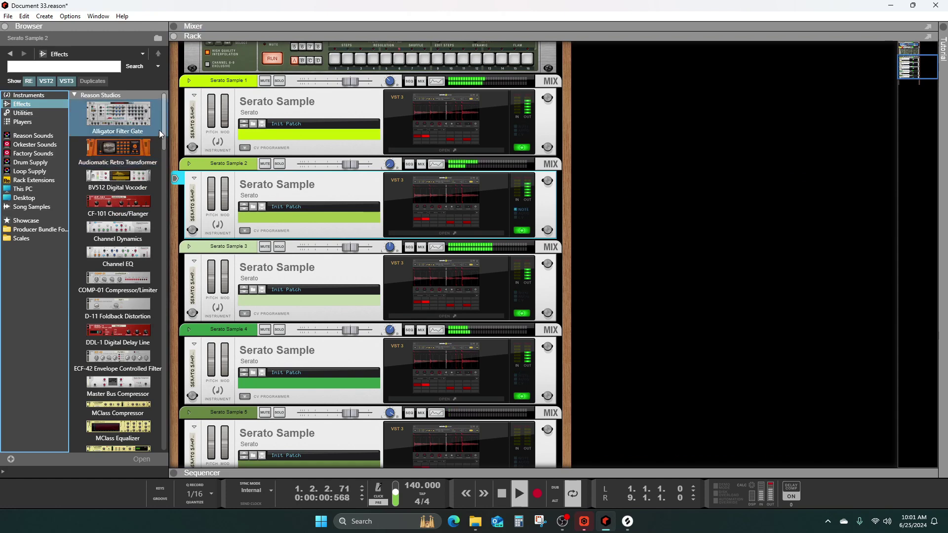
drag(161, 127, 346, 202)
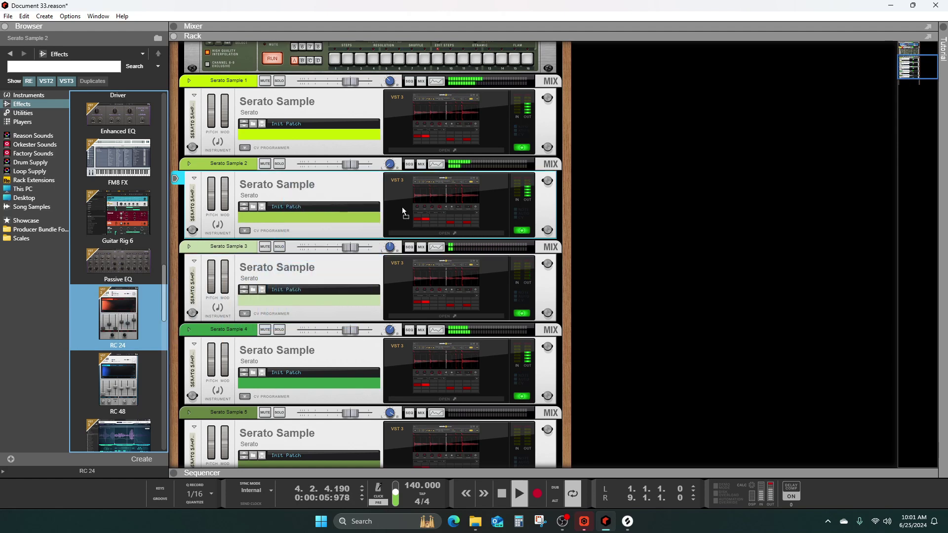
click(437, 233)
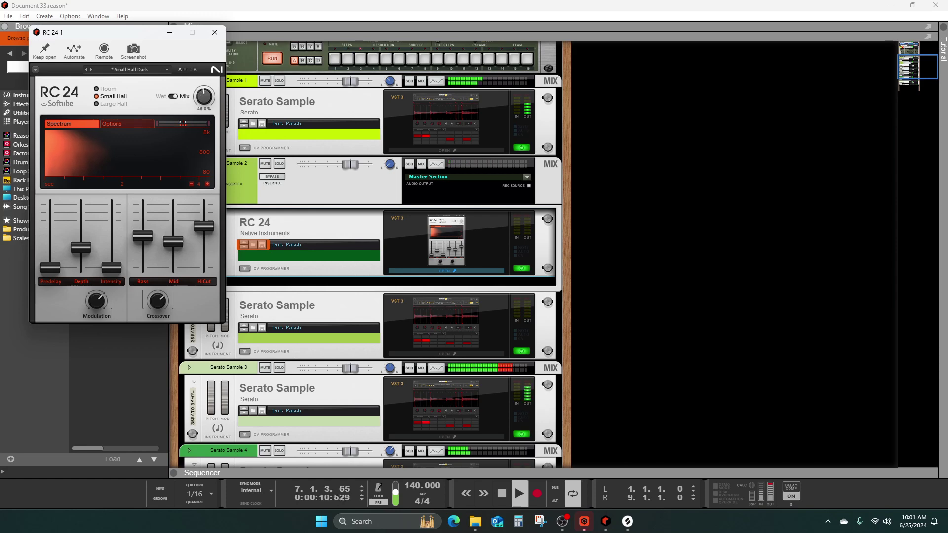
click(214, 31)
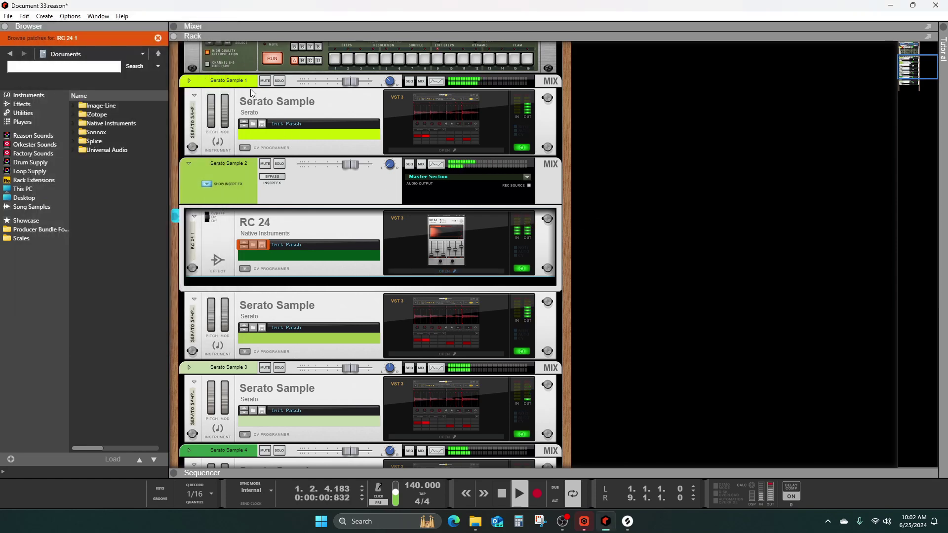
- Solo Serato Sample 1, add an RC 24 reverb insert to it, close the plug-in window and end the solo
click(284, 80)
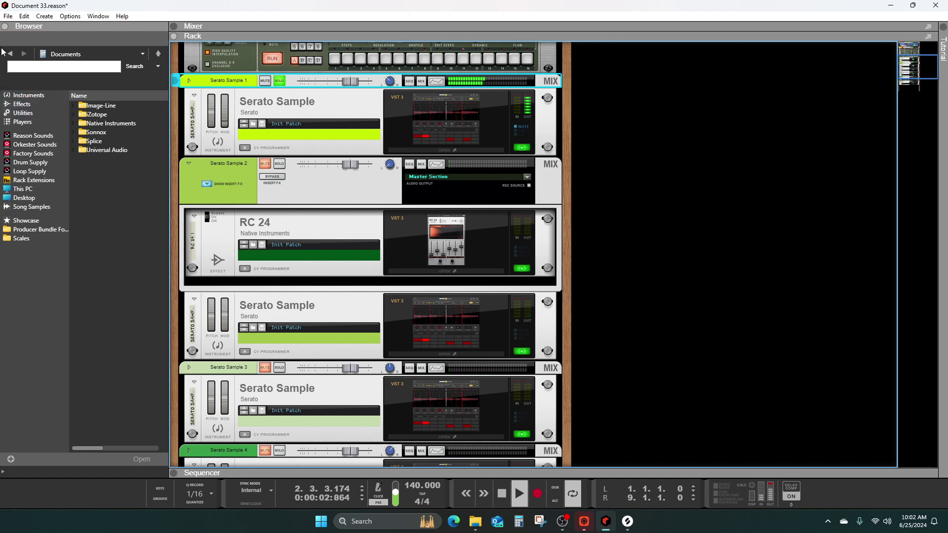
click(22, 104)
drag(142, 358, 355, 131)
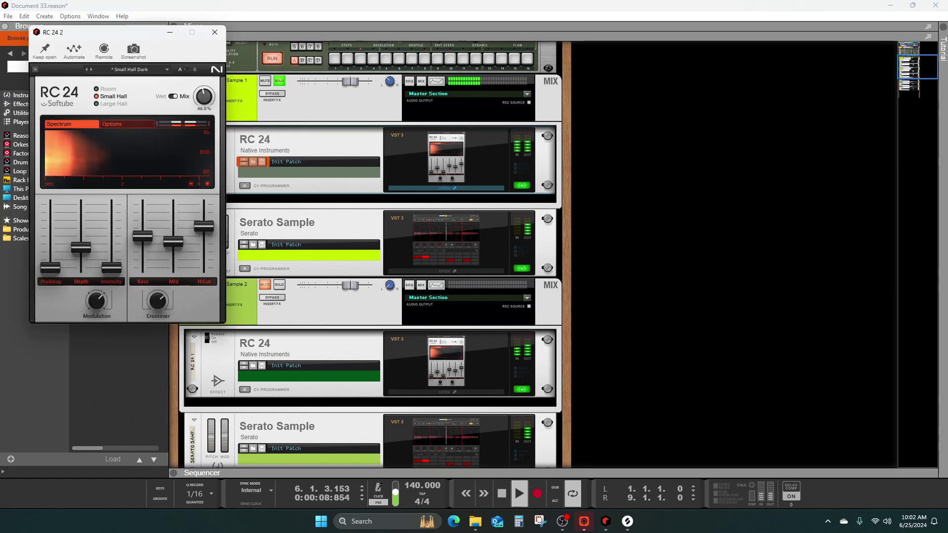
click(215, 32)
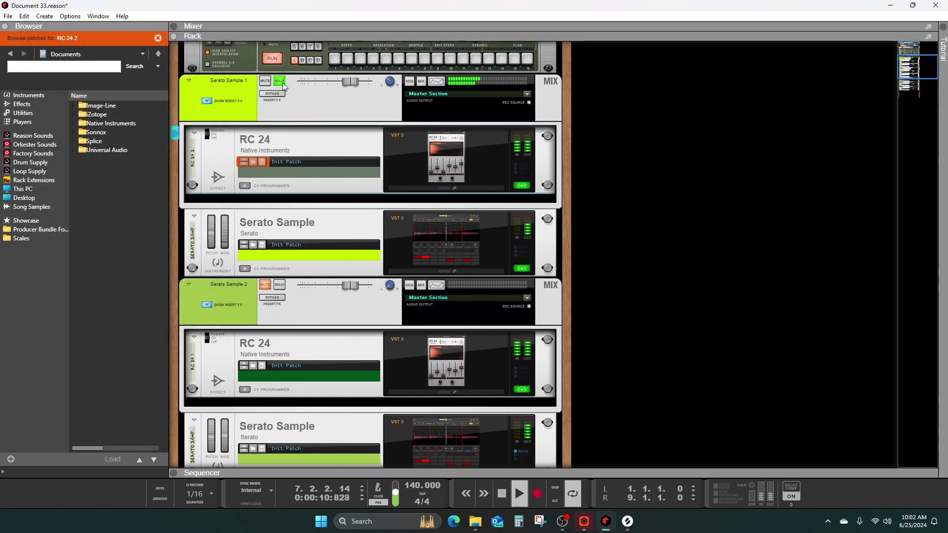
- Solo Serato Sample 5, Serato Sample 4 and Serato Sample 3 one at a time to hear each part alone
scroll(309, 273, down, 6)
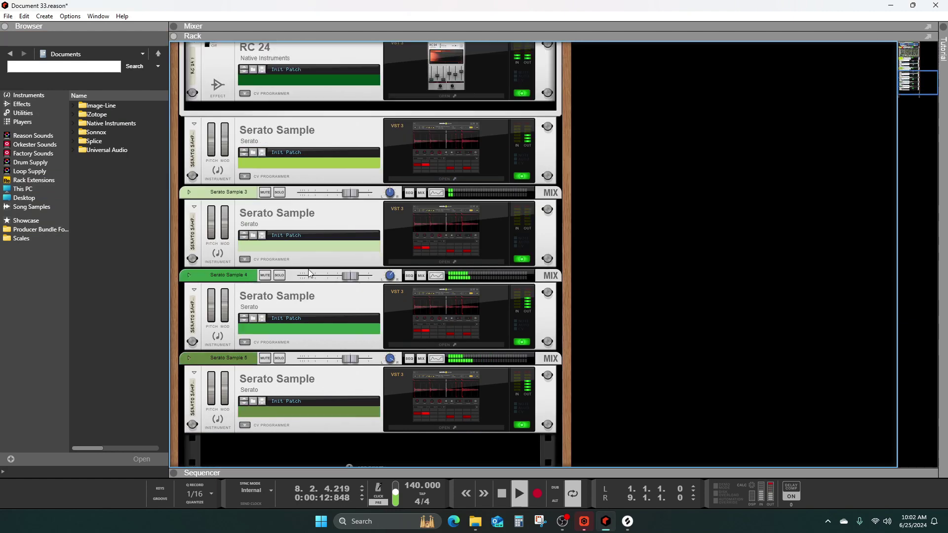
scroll(309, 273, down, 1)
click(280, 298)
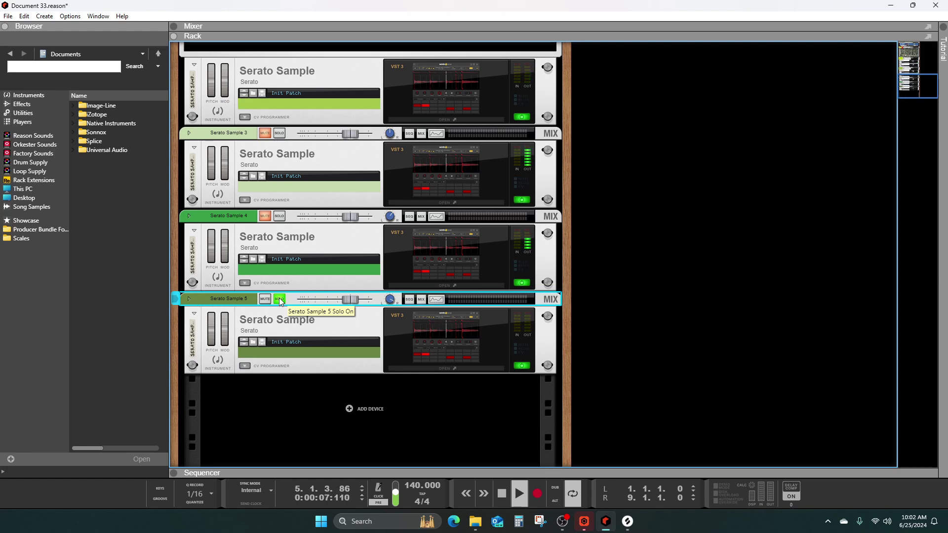
click(280, 299)
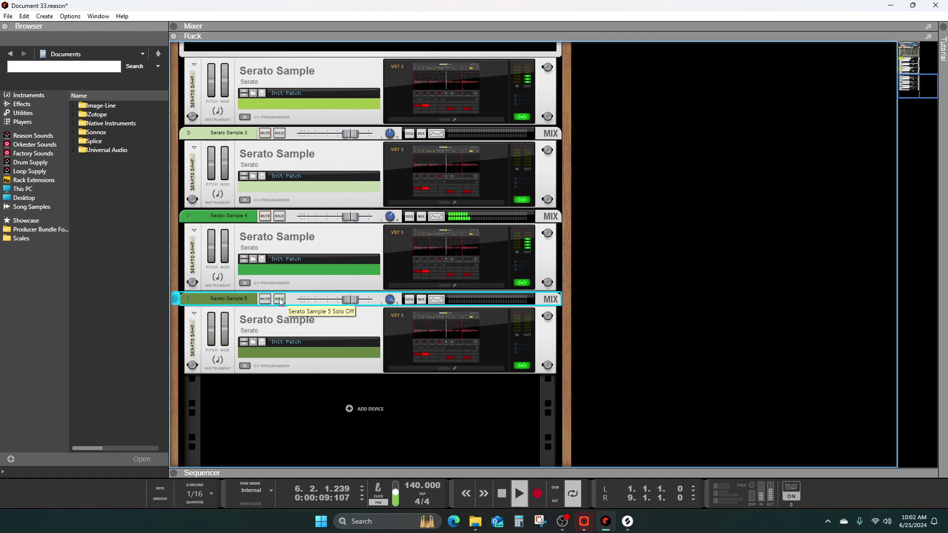
drag(489, 466, 481, 405)
scroll(591, 276, down, 2)
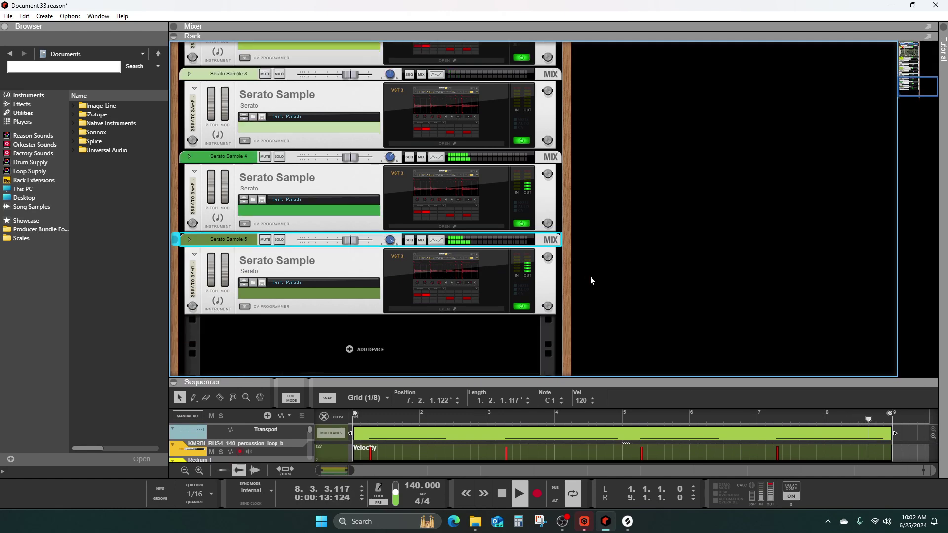
click(279, 156)
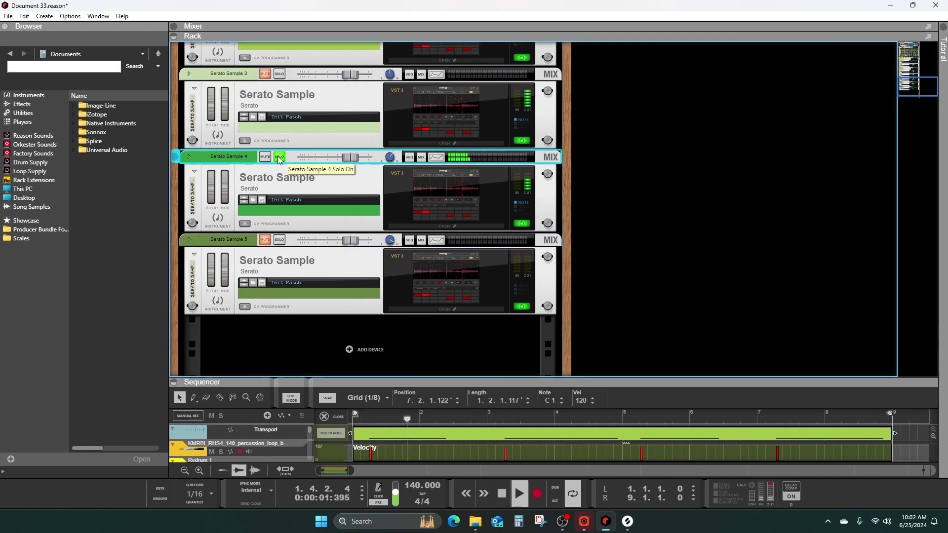
click(280, 75)
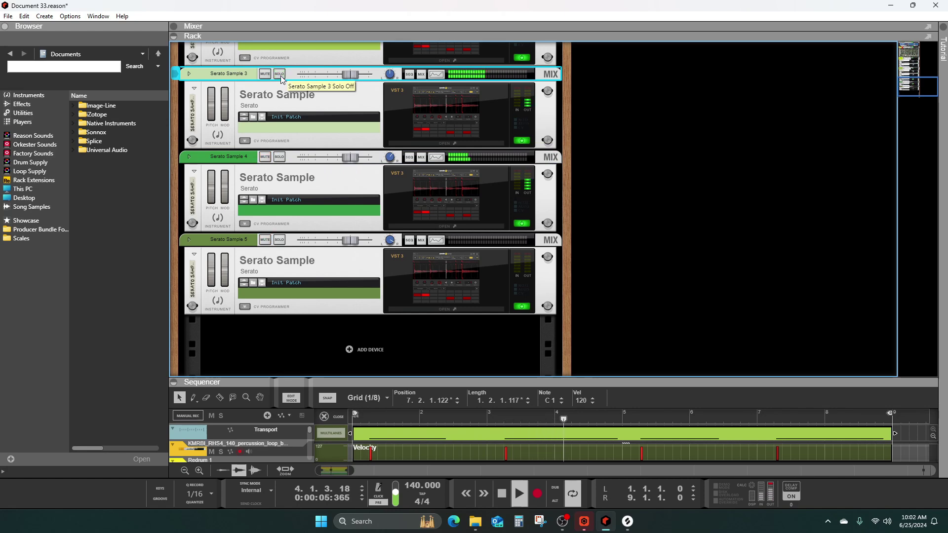
- Enlarge the sequencer, close the open clip and move the Redrum 1 track above the percussion loop track
click(692, 262)
click(669, 382)
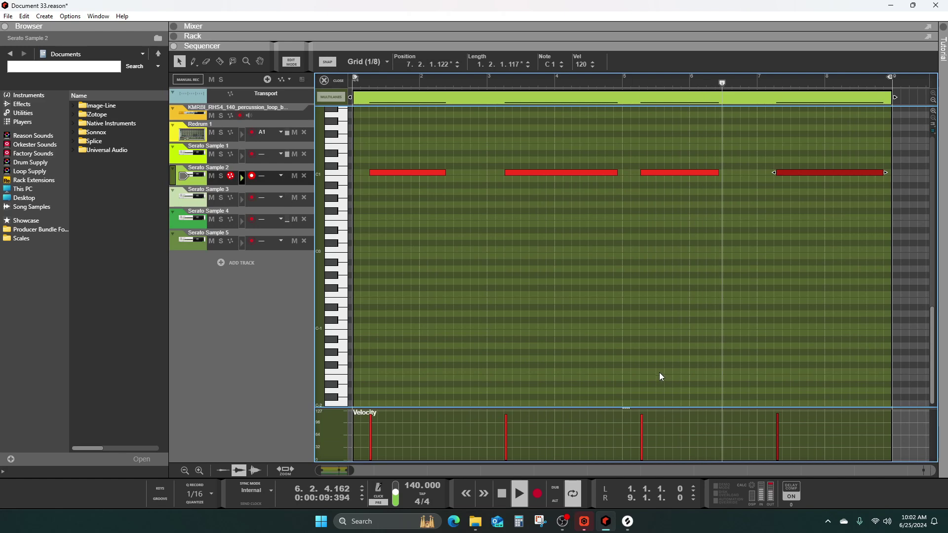
click(339, 81)
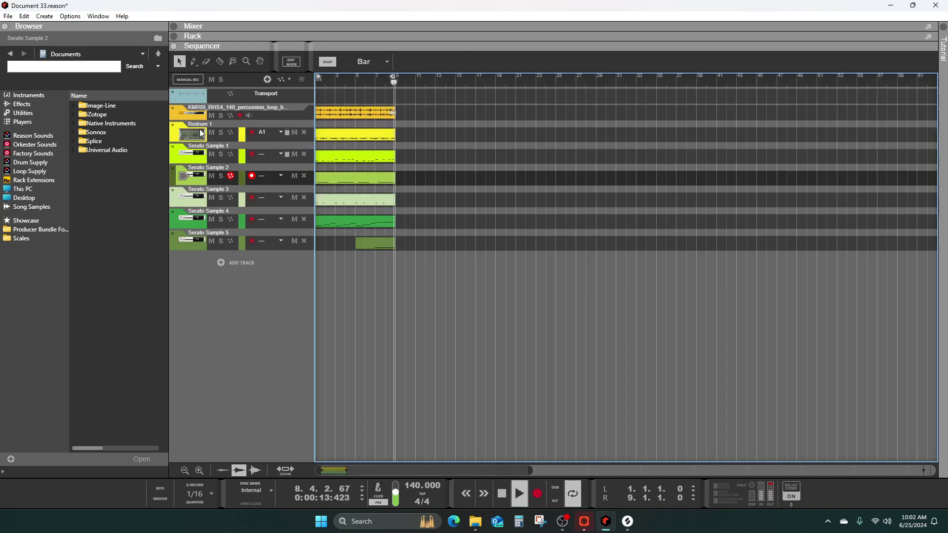
drag(172, 135, 180, 96)
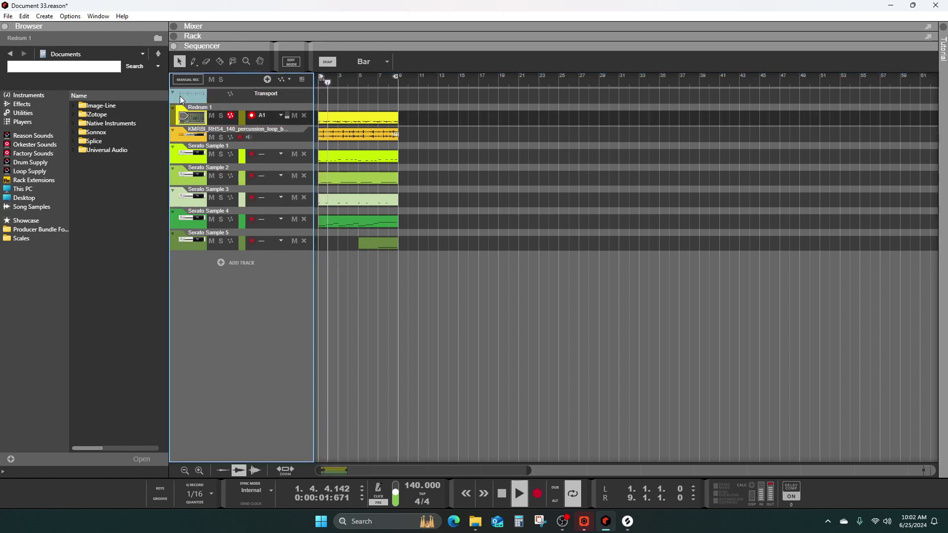
click(449, 169)
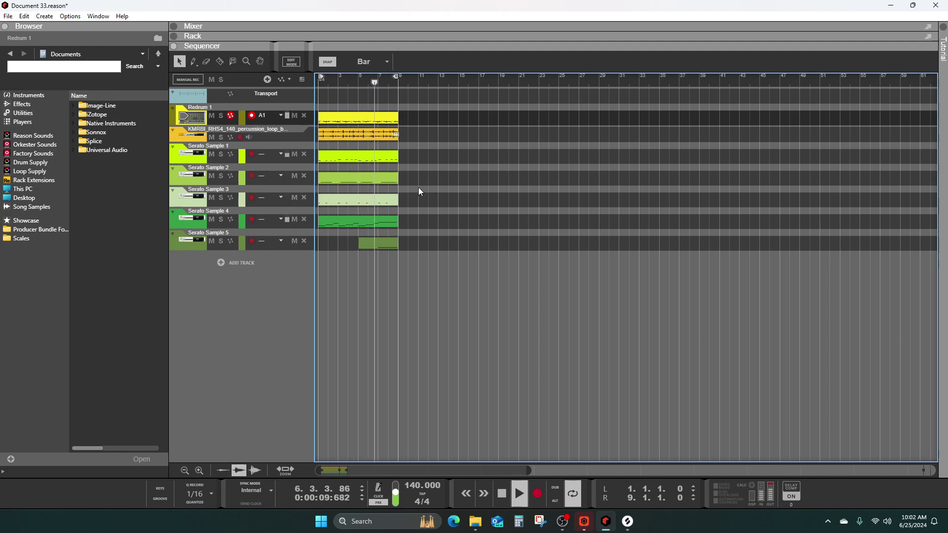
- Solo Serato Sample 4 in the enlarged mixer, set its input gain to -9.71 dB and end the solo
click(568, 26)
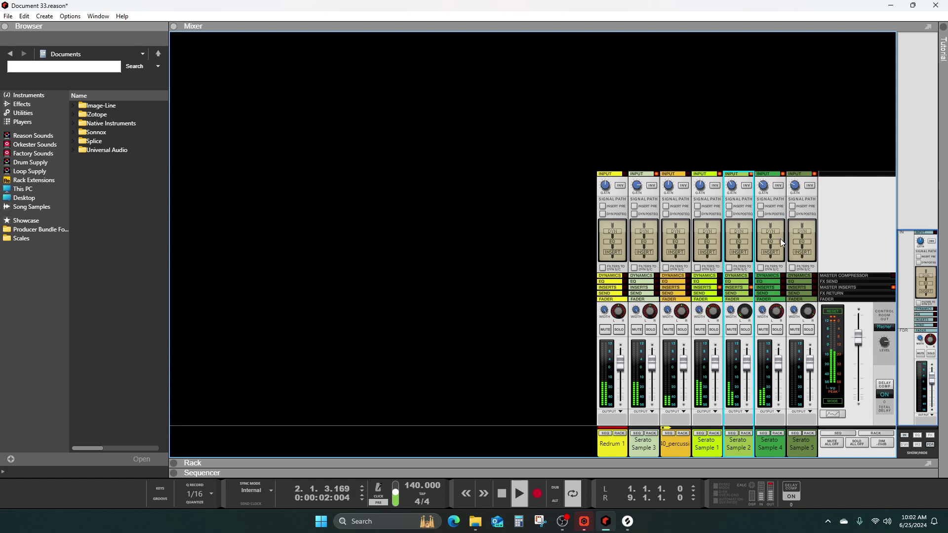
click(777, 330)
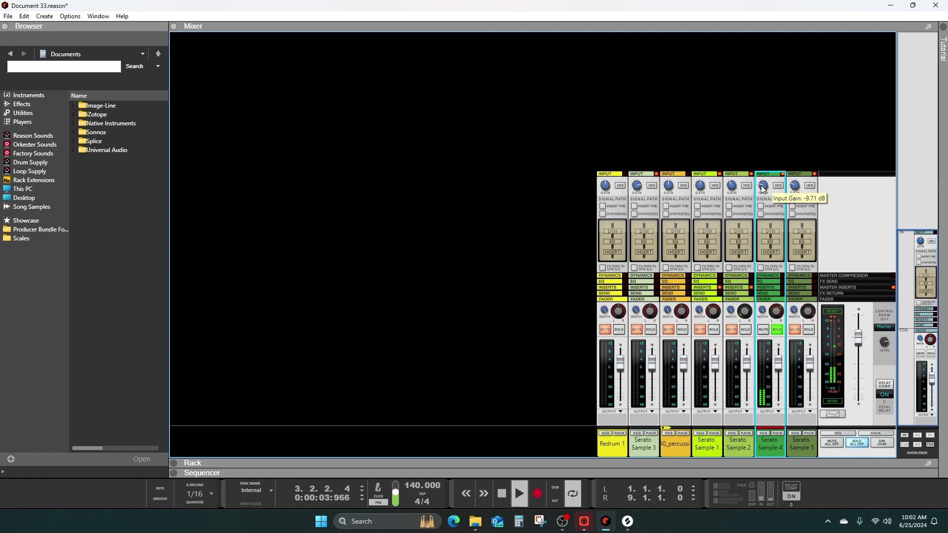
click(777, 329)
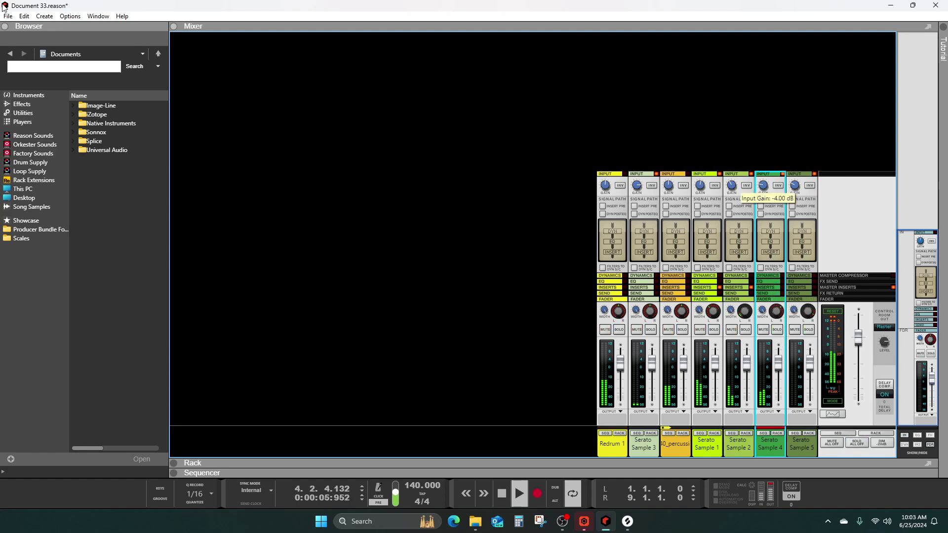
- Save the song and return to the sequencer's arrangement view
click(10, 17)
click(24, 91)
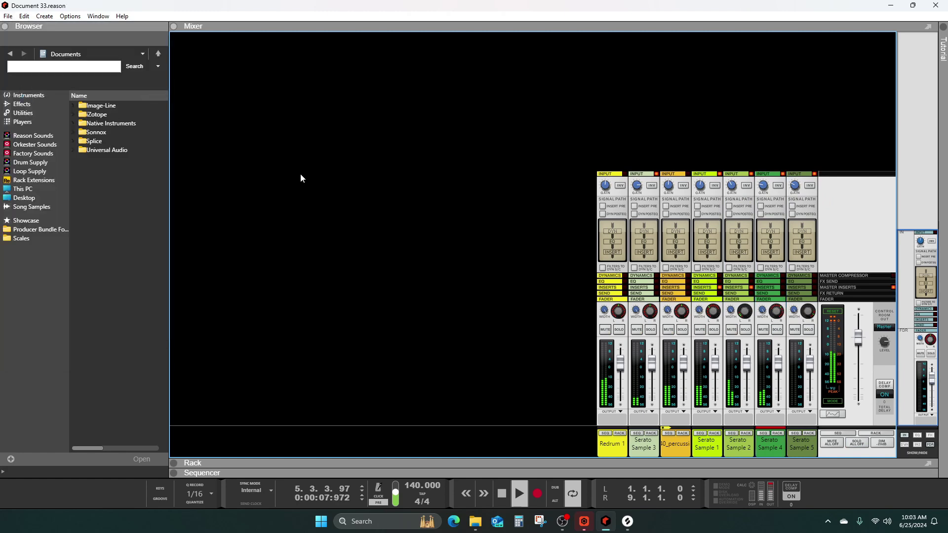
click(558, 471)
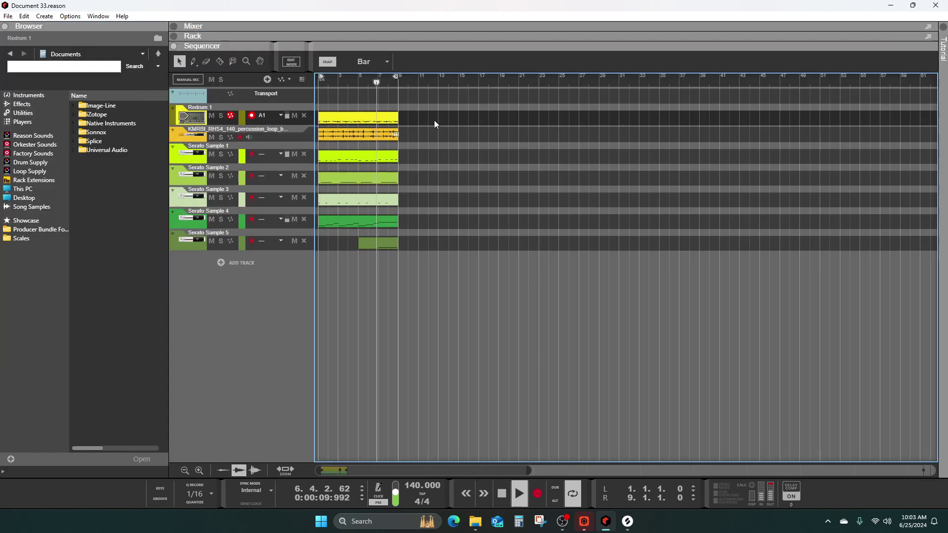
- Switch to Splice, leave the Future Soul pack and change the instrument category from Melody to Saxophone
click(627, 521)
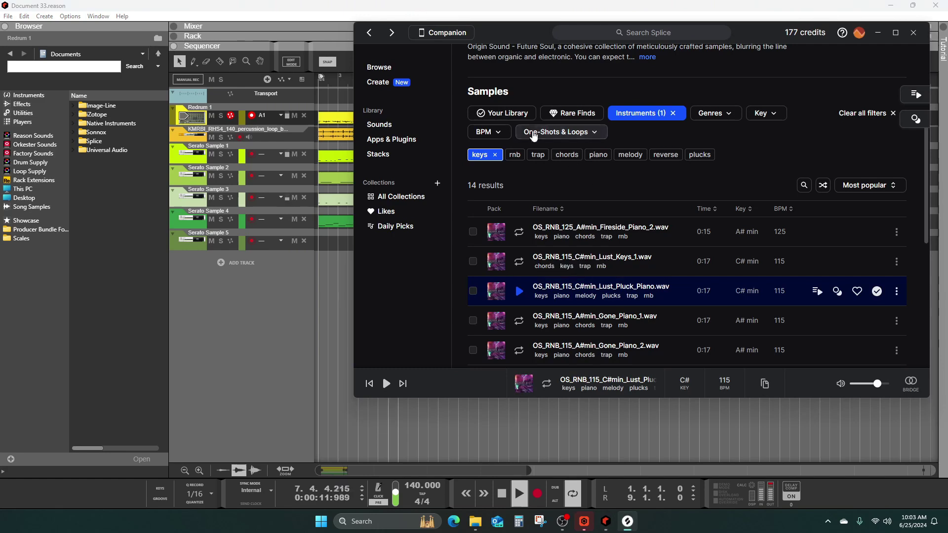
scroll(543, 132, up, 3)
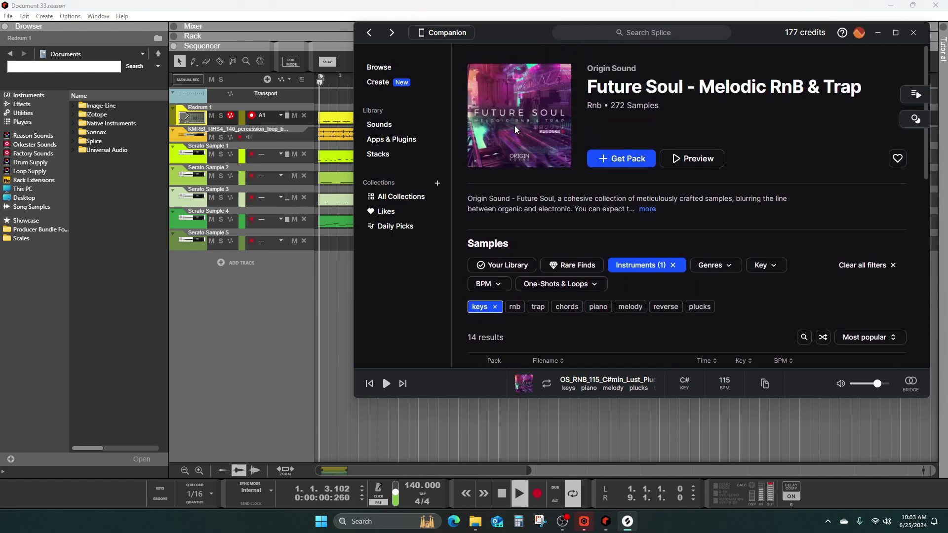
click(370, 33)
click(521, 93)
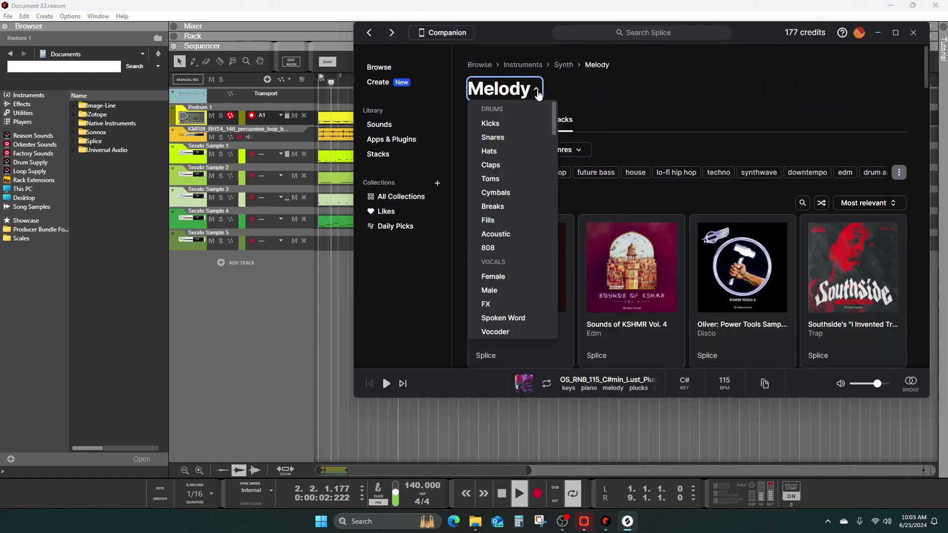
scroll(530, 205, down, 3)
scroll(530, 206, down, 10)
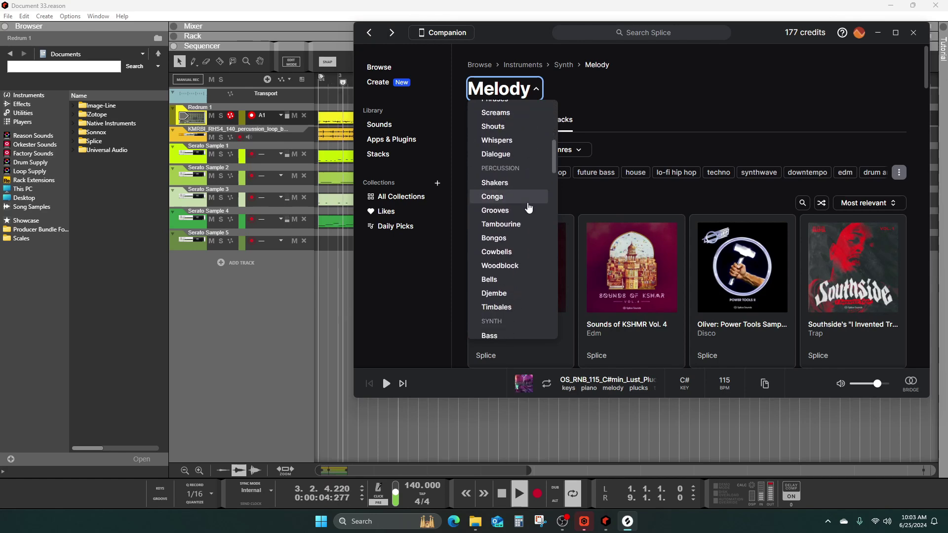
scroll(526, 205, down, 2)
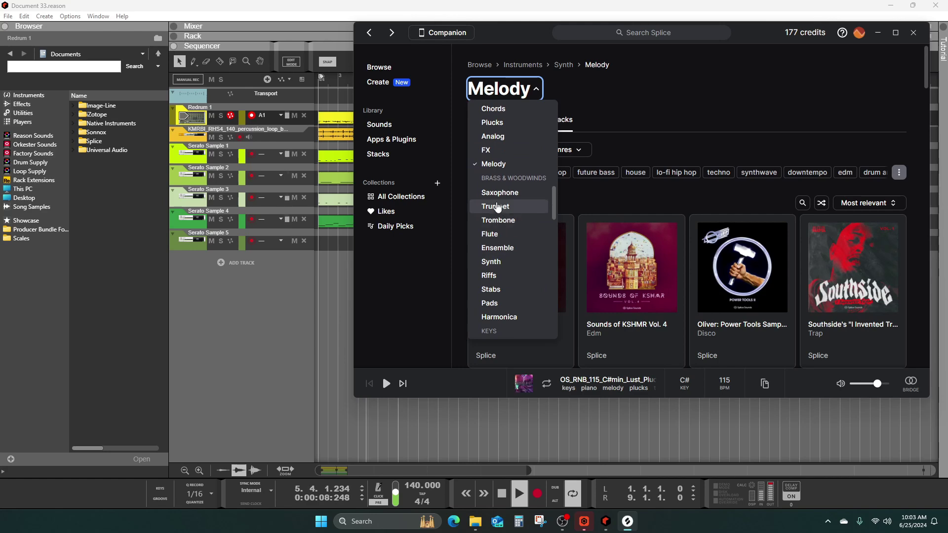
click(497, 193)
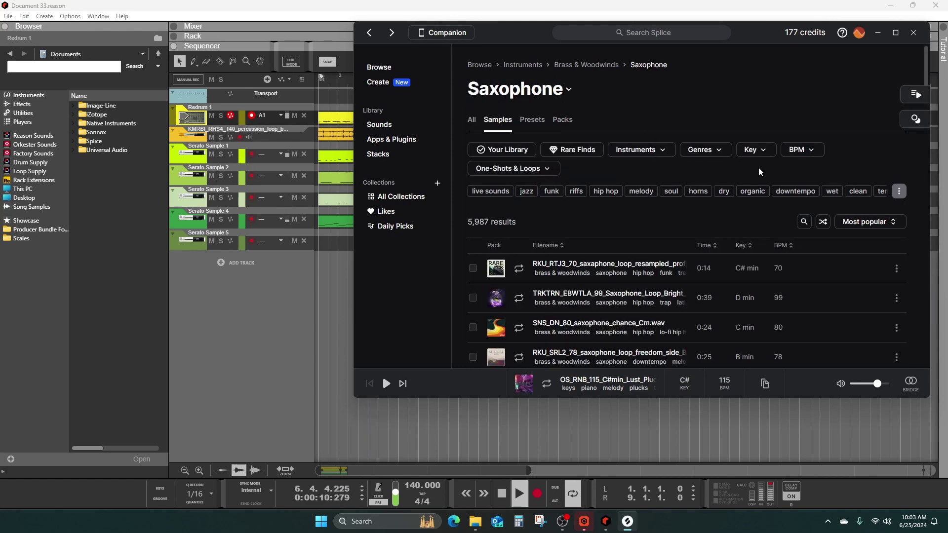
- Filter the saxophone samples to the key of A major
click(754, 150)
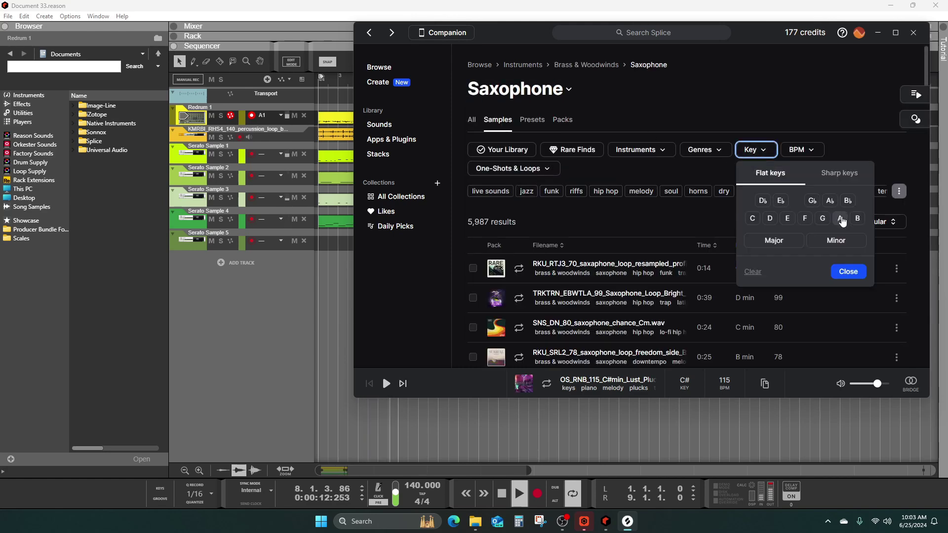
click(840, 218)
click(790, 241)
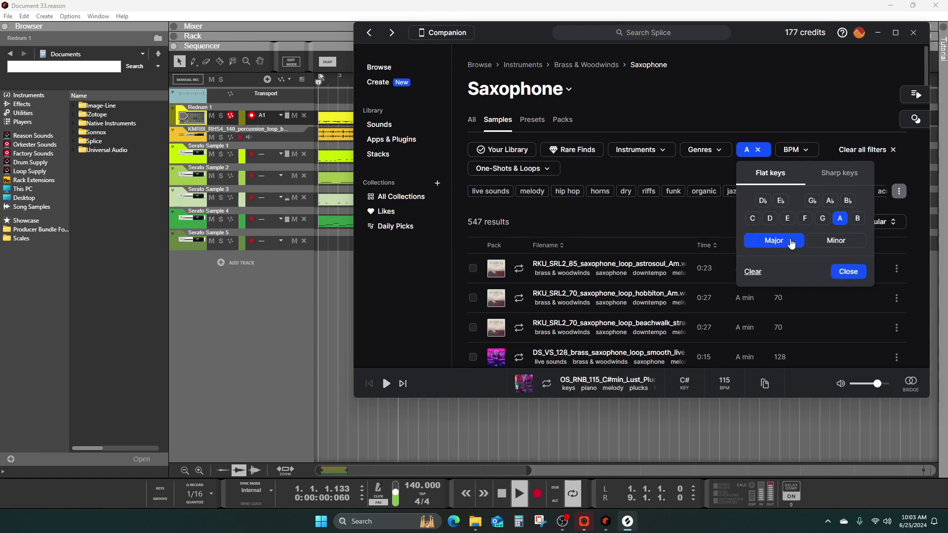
click(848, 271)
- Audition the SO_LI horn riff bodega silky sax samples, including sting and mouthy, and the SOULSURPLUS timewarp melodic loop
click(518, 269)
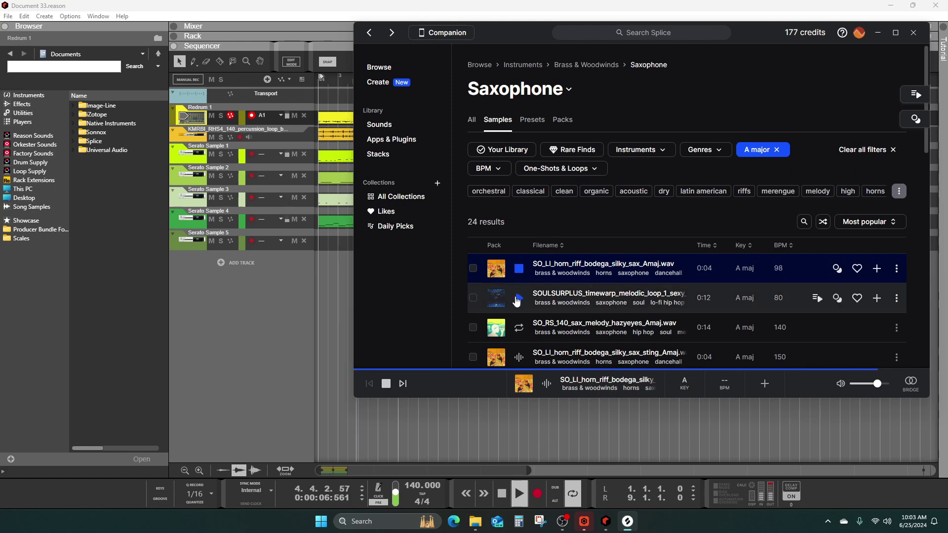
click(519, 297)
click(518, 269)
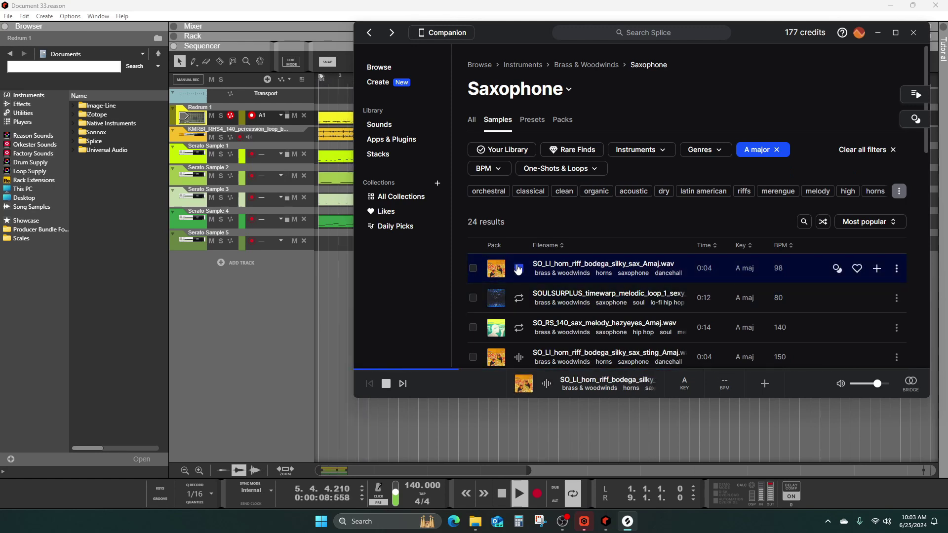
click(518, 357)
scroll(520, 358, down, 5)
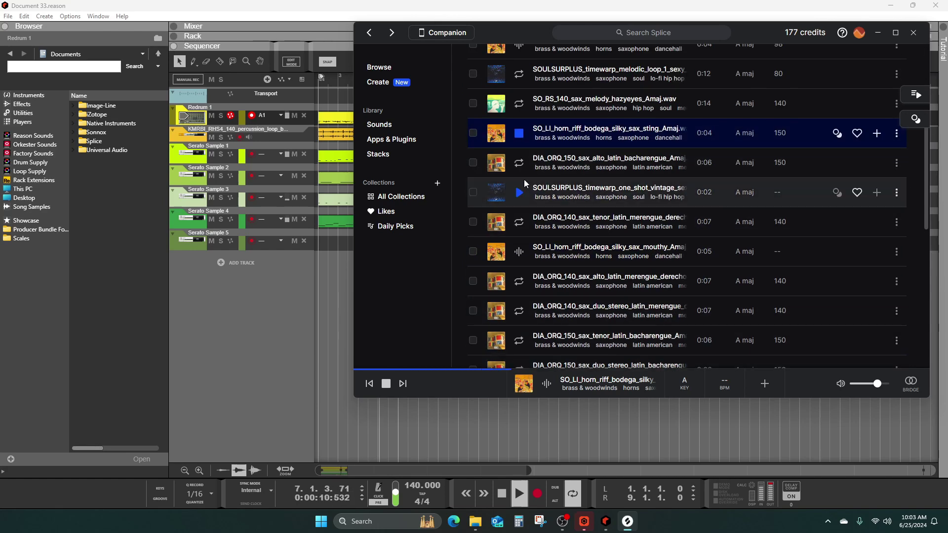
scroll(517, 201, up, 2)
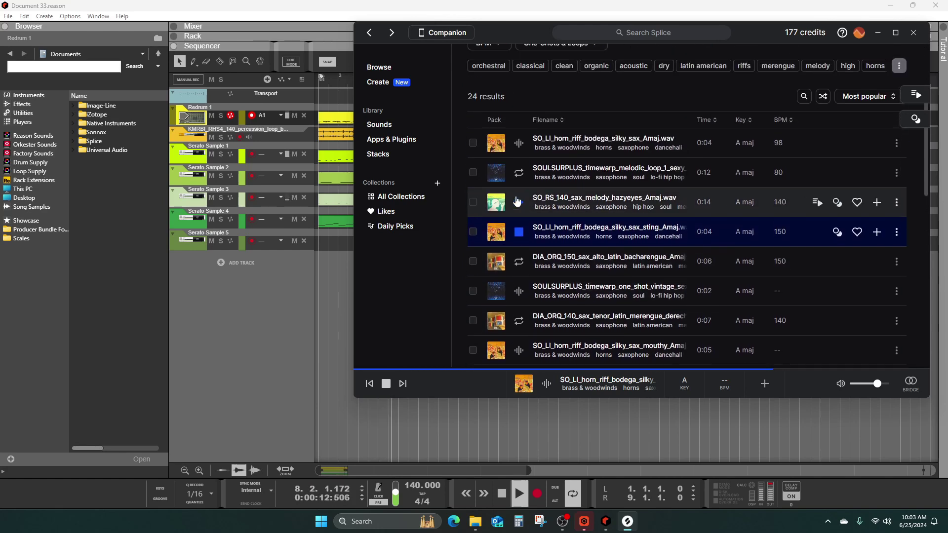
click(520, 145)
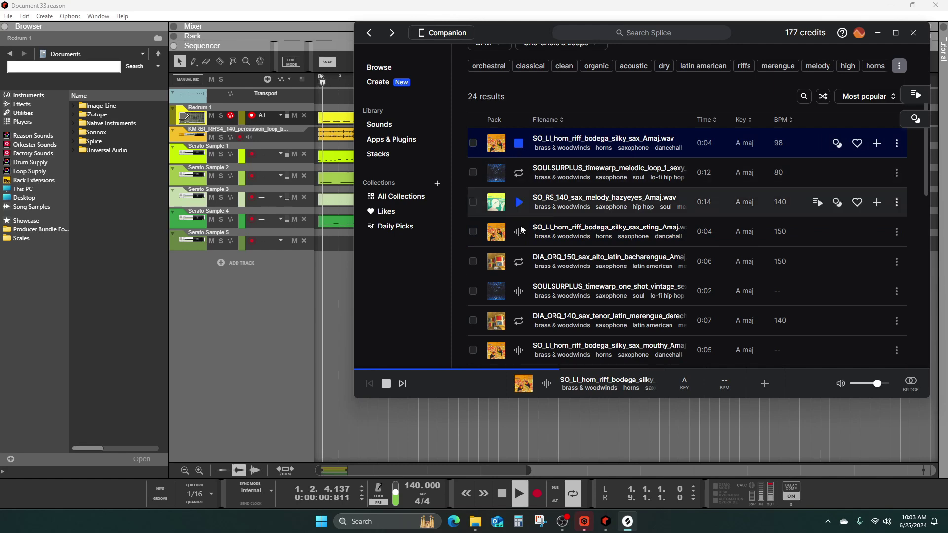
click(519, 350)
- Audition the DIA_ORQ Latin merengue and bacharengue saxophone loops at 140 and 150 BPM
scroll(519, 351, down, 4)
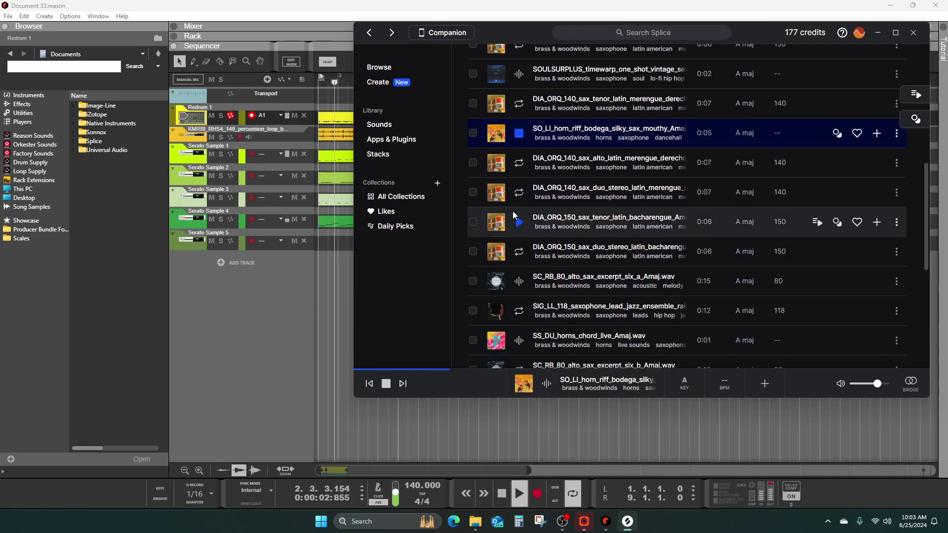
click(519, 165)
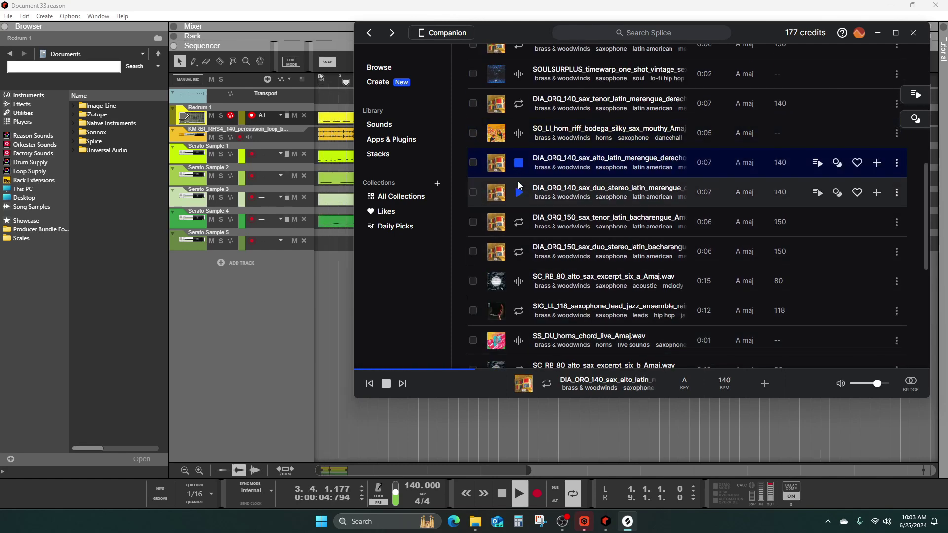
click(518, 190)
click(519, 223)
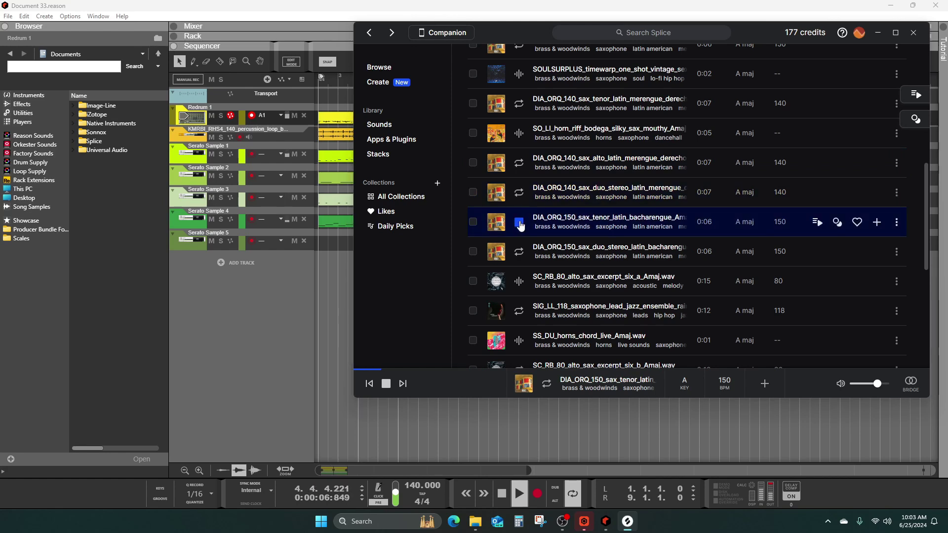
click(519, 252)
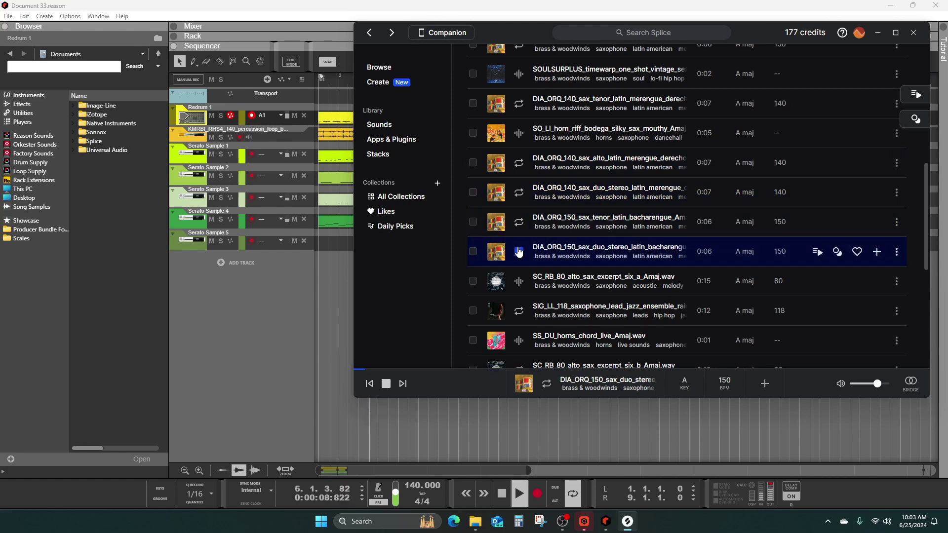
scroll(518, 252, up, 3)
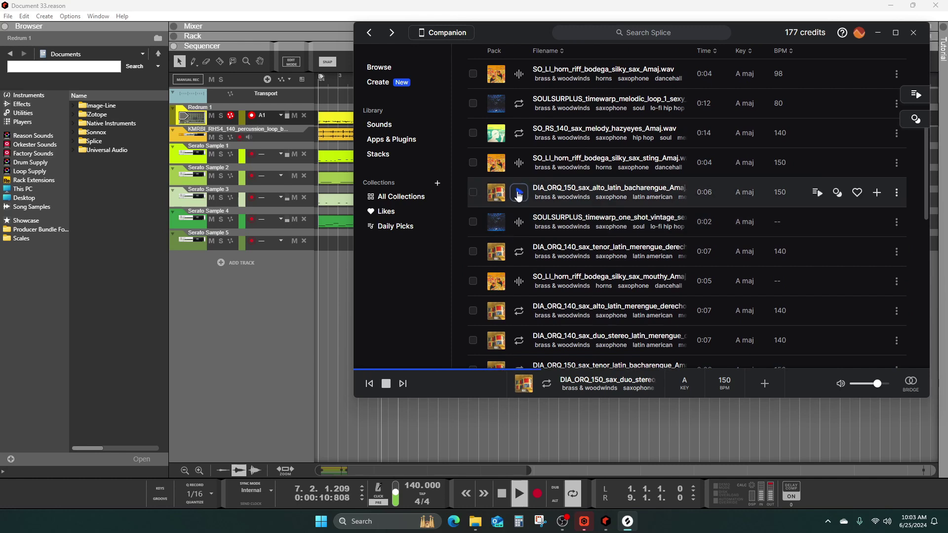
click(518, 192)
- Preview SO_RS_140_sax_melody_hazyeyes and the SOULSURPLUS timewarp one-shot, and replay SO_LI_horn_riff_bodega_silky_sax for comparison
click(517, 139)
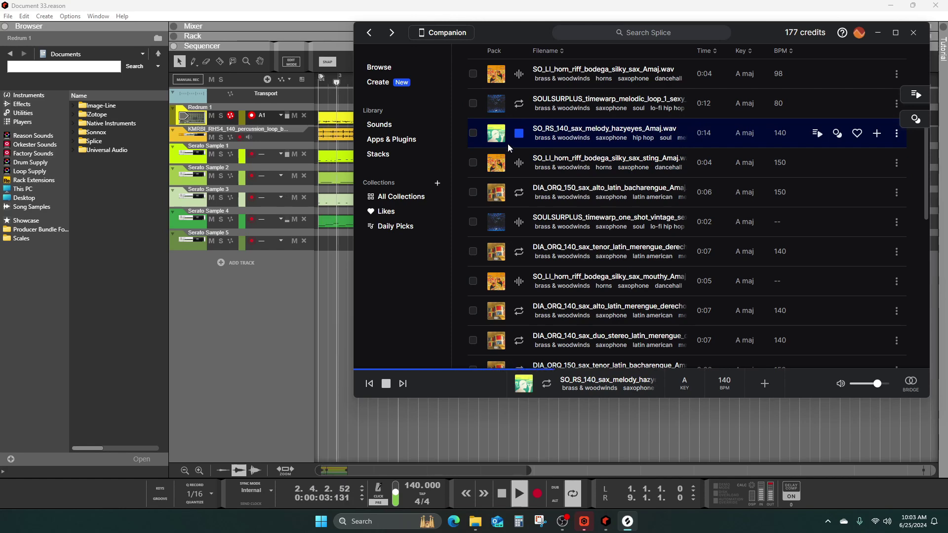
click(519, 226)
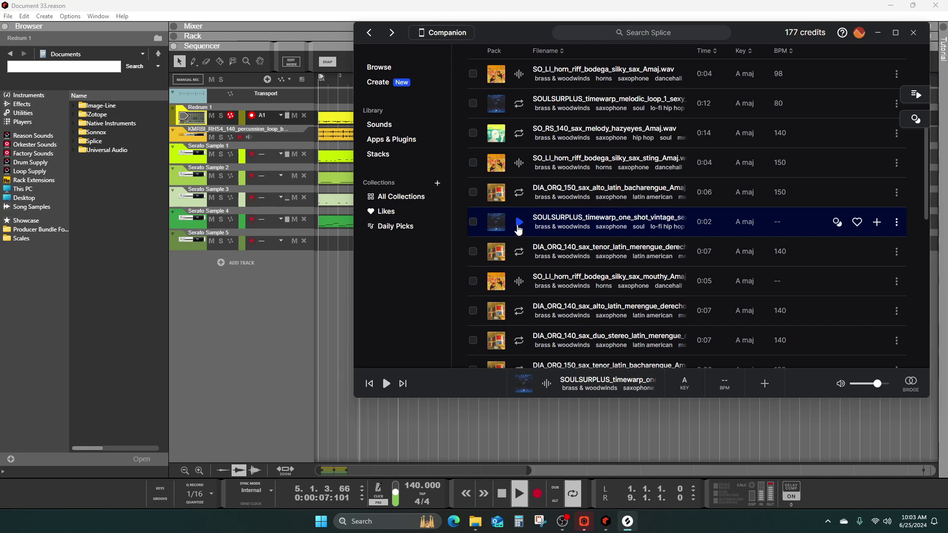
click(518, 226)
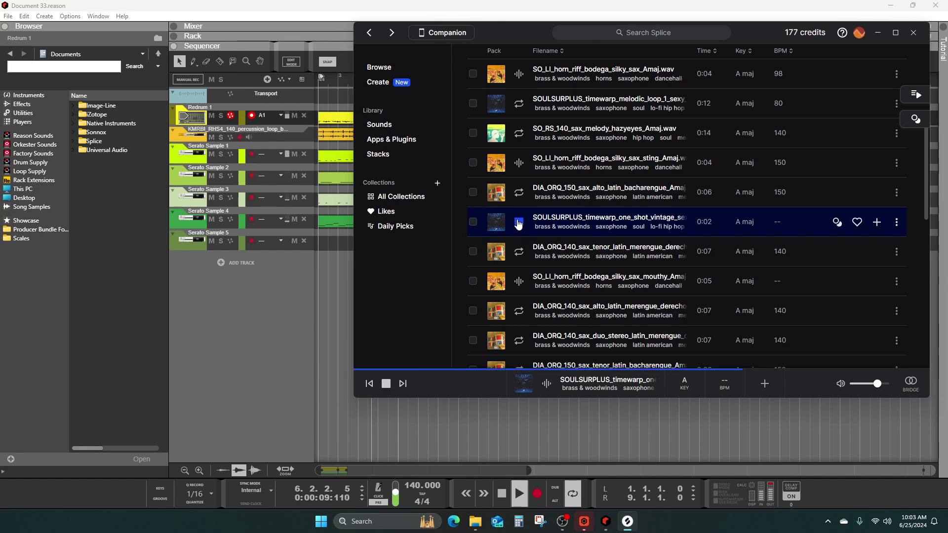
click(525, 80)
scroll(523, 74, up, 2)
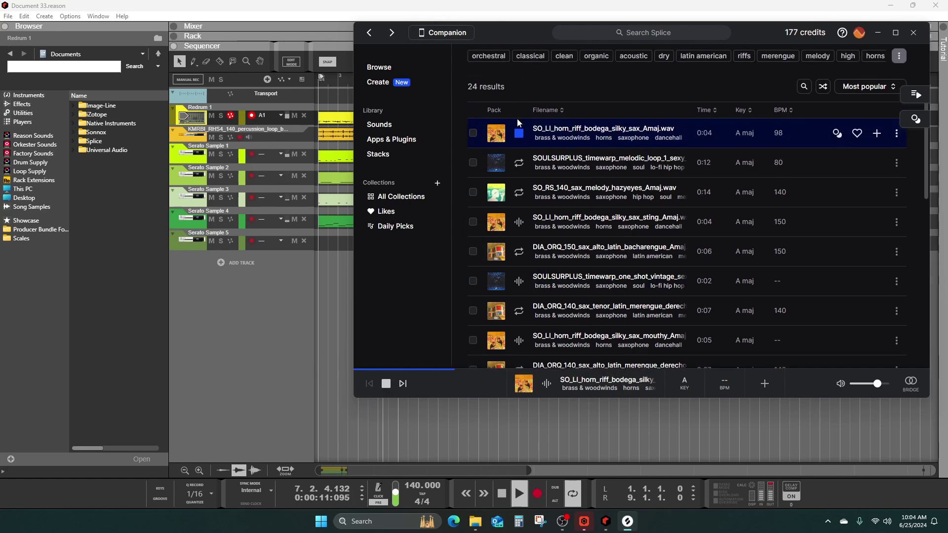
- Audition the SC_RB alto sax excerpts six_b and seven and the tenor sax excerpt six_b
scroll(515, 272, down, 5)
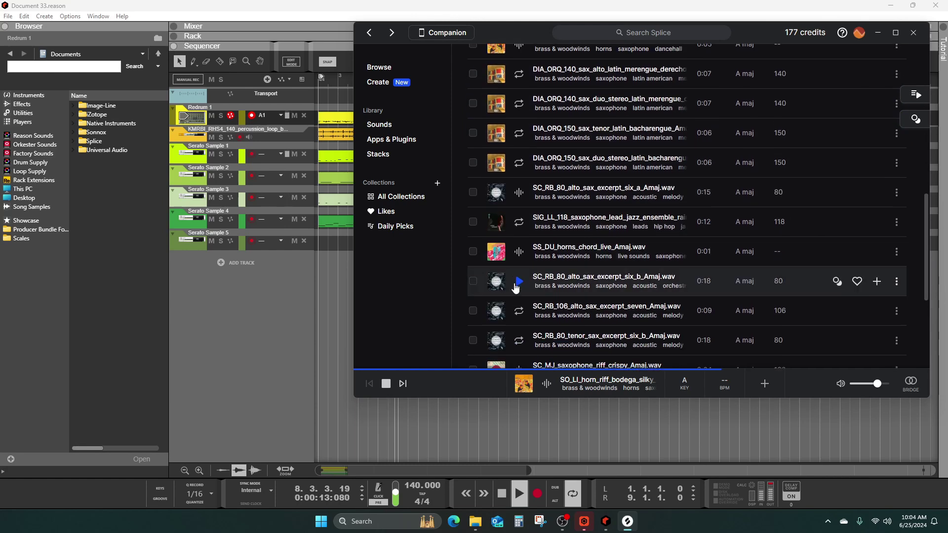
click(517, 282)
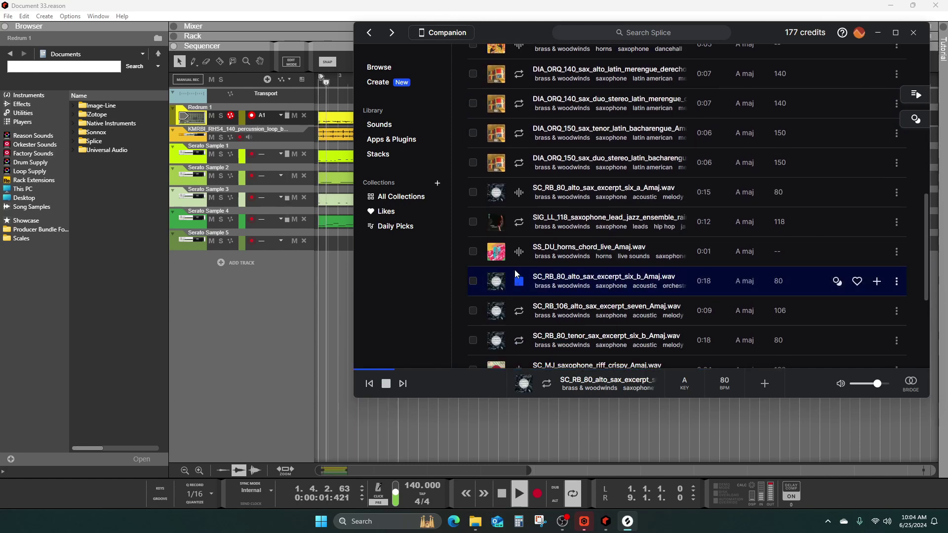
click(520, 311)
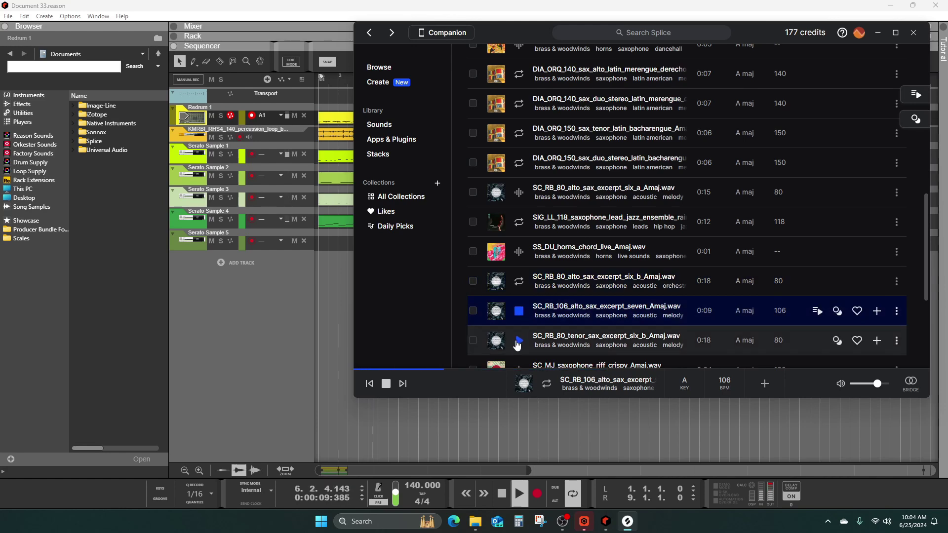
click(518, 341)
- Audition the last results: SC_MJ_saxophone_riff_crispy, SC_RB tenor excerpts seven and six_a, and the two SC_RB_155 combined sax loops
scroll(517, 342, down, 3)
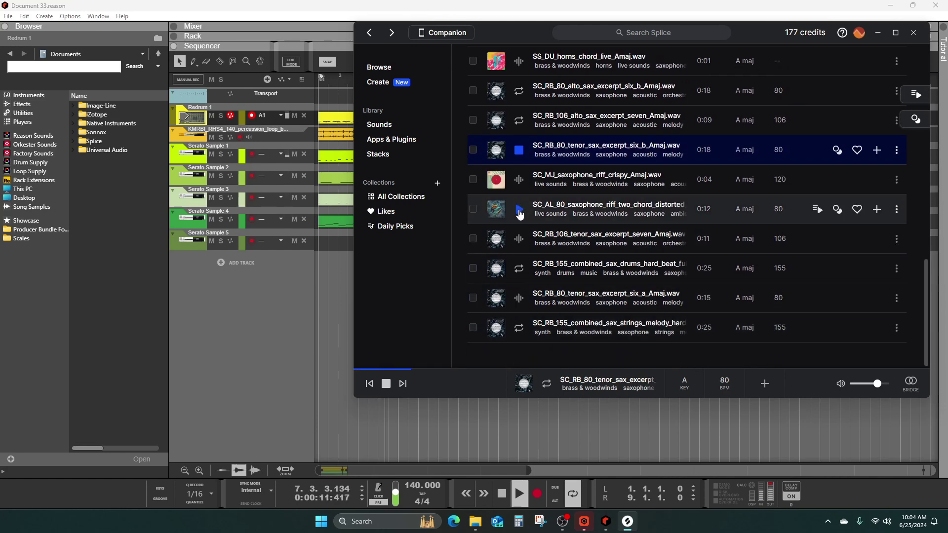
click(518, 180)
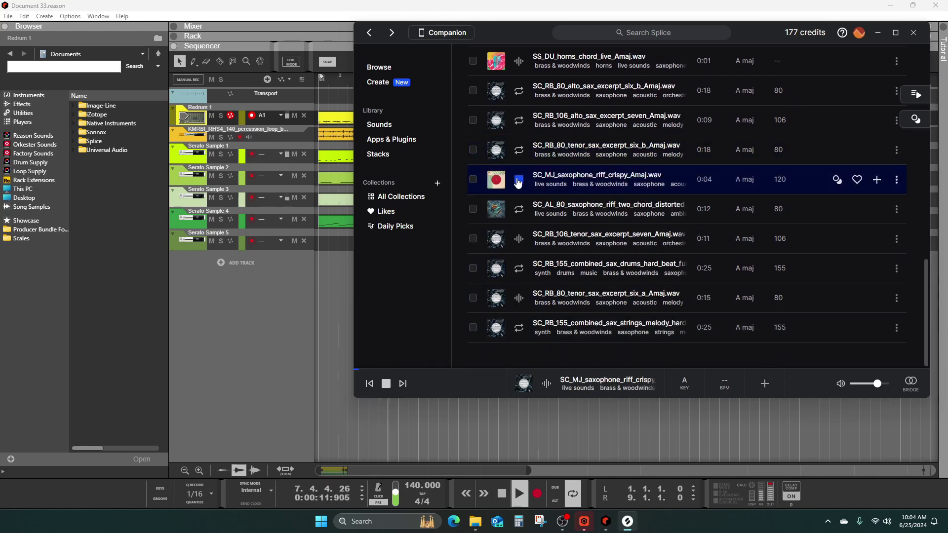
click(518, 239)
click(519, 269)
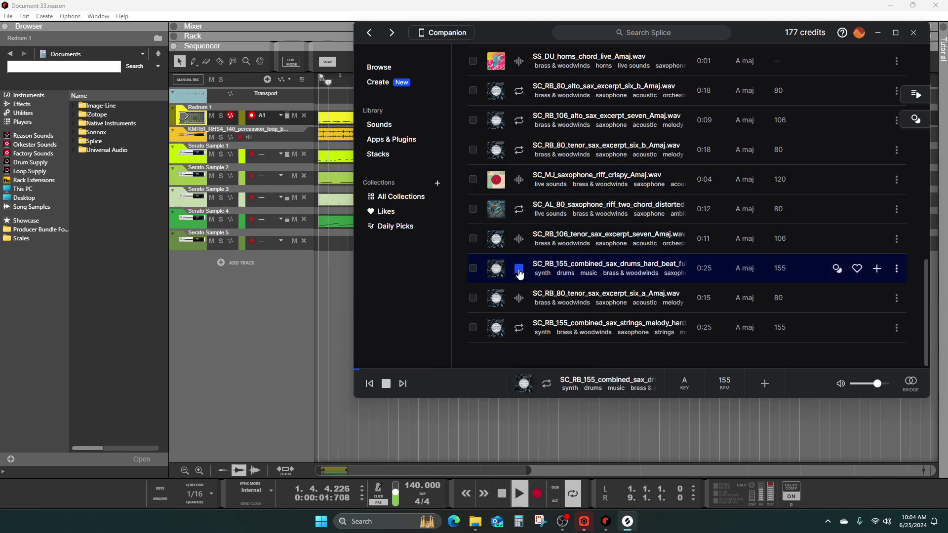
click(519, 298)
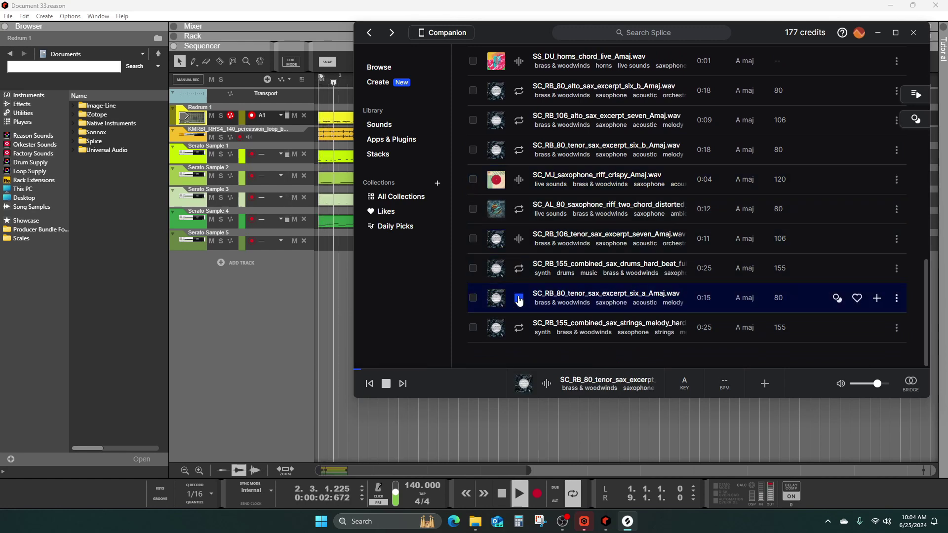
click(519, 329)
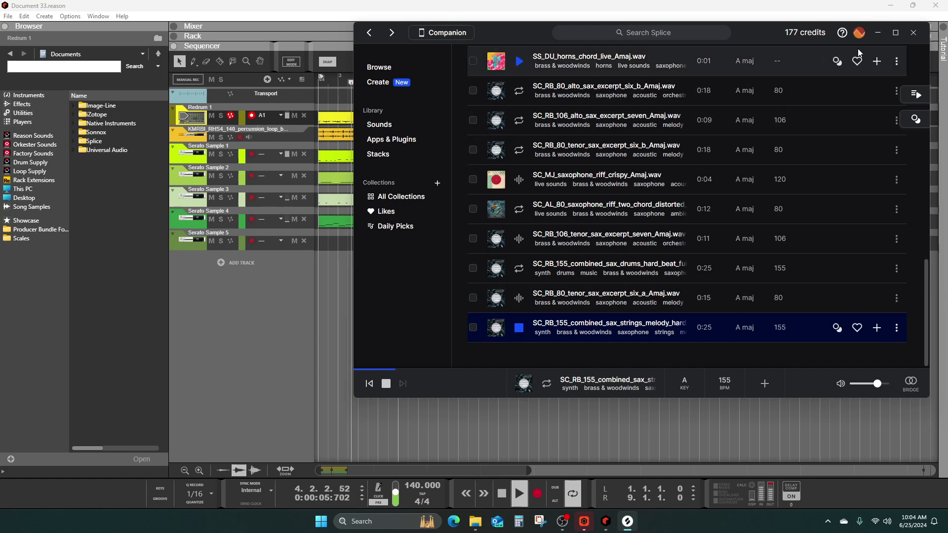
click(907, 39)
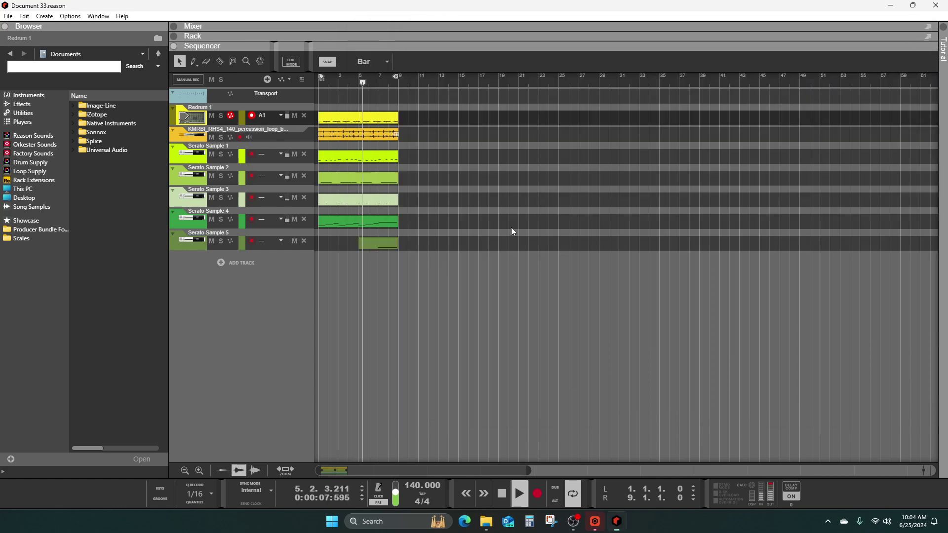
click(280, 267)
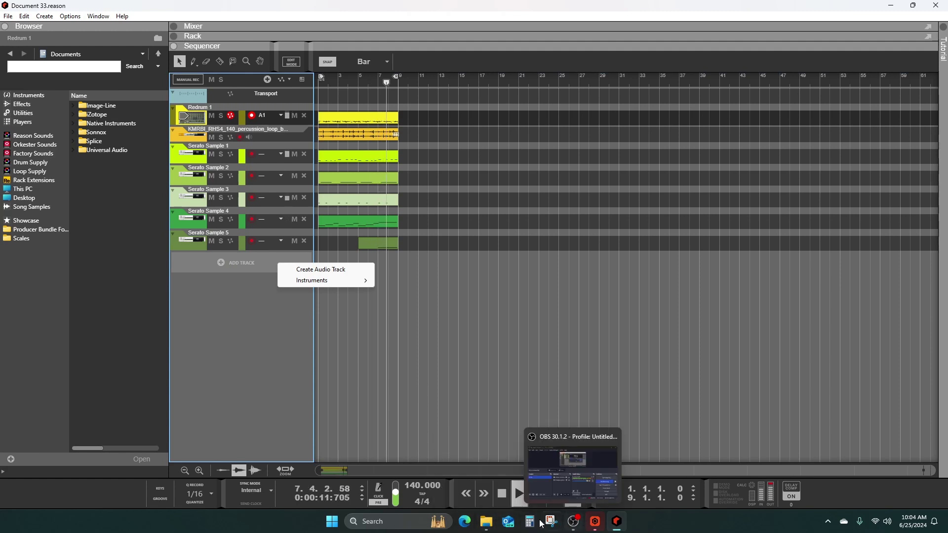
click(330, 524)
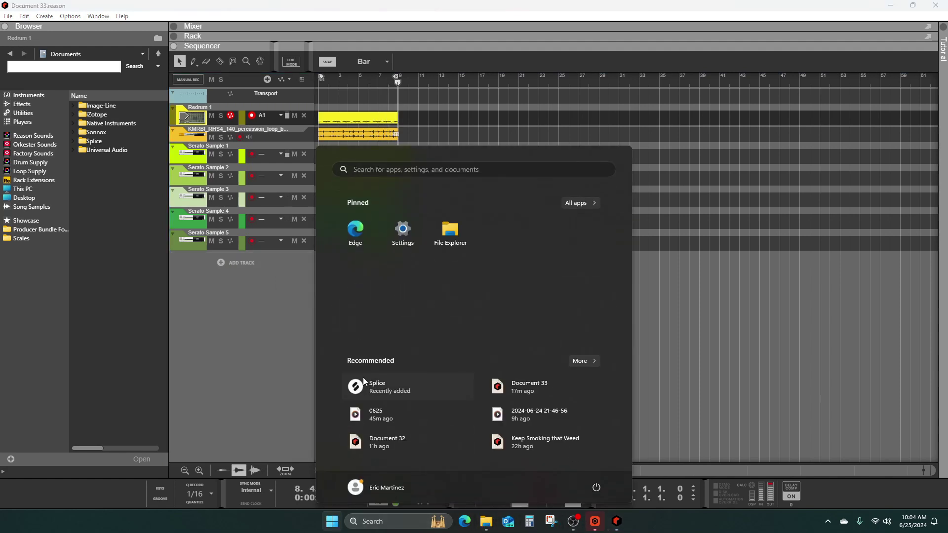
click(363, 383)
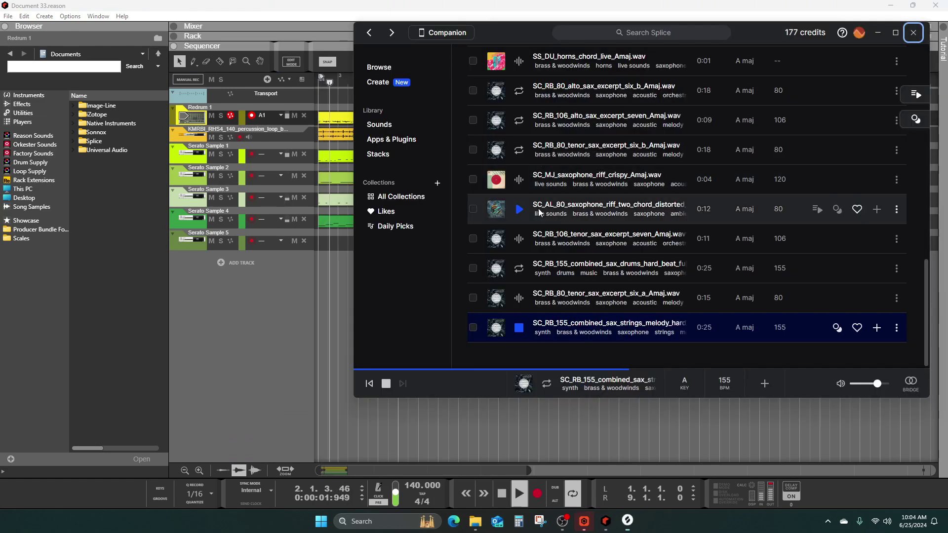
- Close Splice, return to Reason and add a Nexus instrument track below Serato Sample 5
click(913, 33)
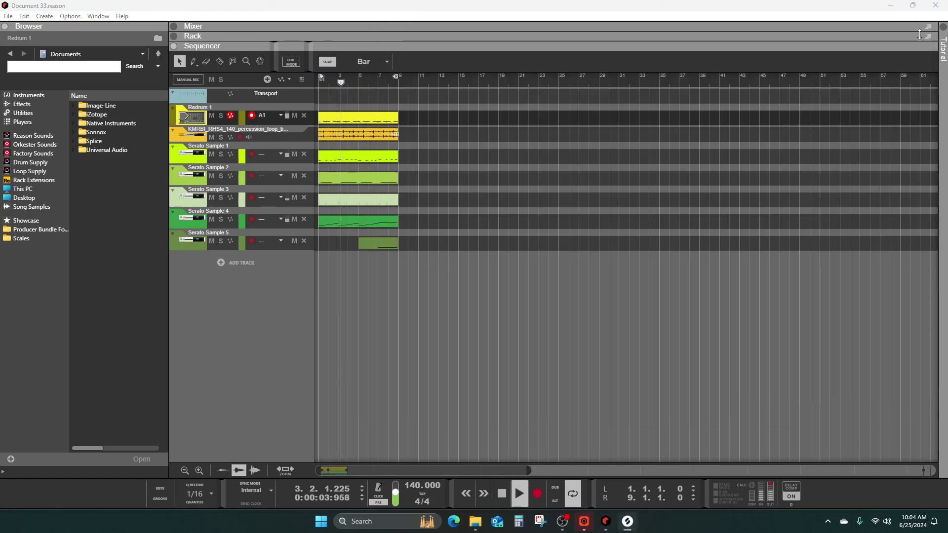
click(596, 245)
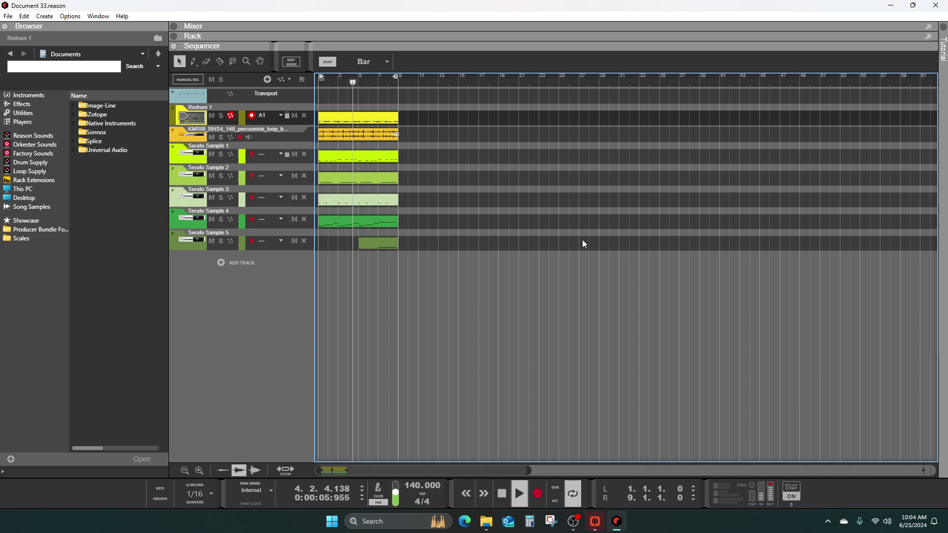
click(28, 96)
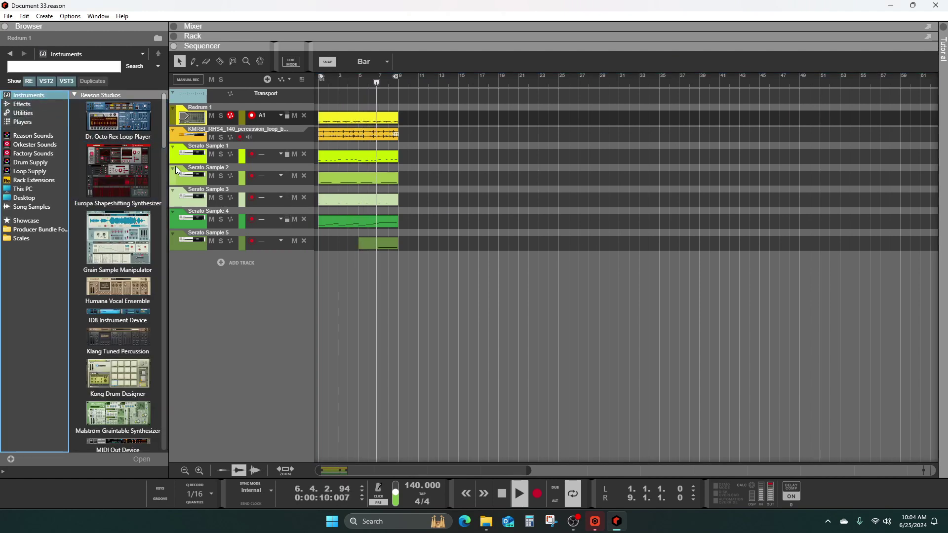
drag(165, 126, 155, 435)
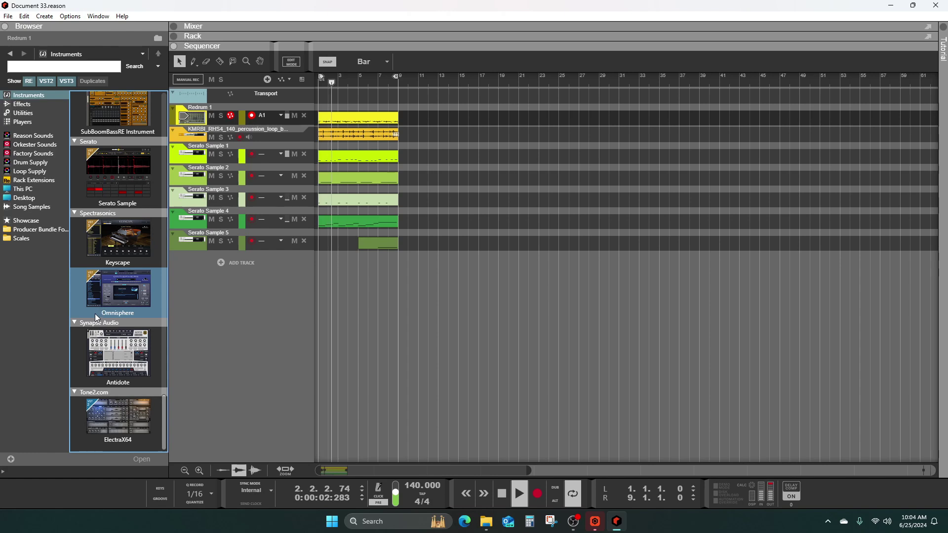
scroll(89, 291, up, 10)
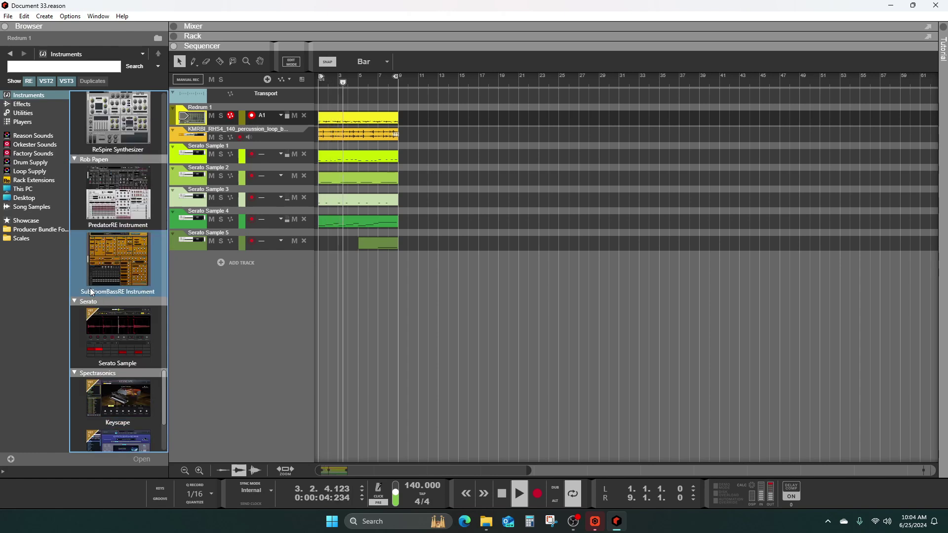
scroll(90, 290, up, 3)
drag(111, 311, 274, 283)
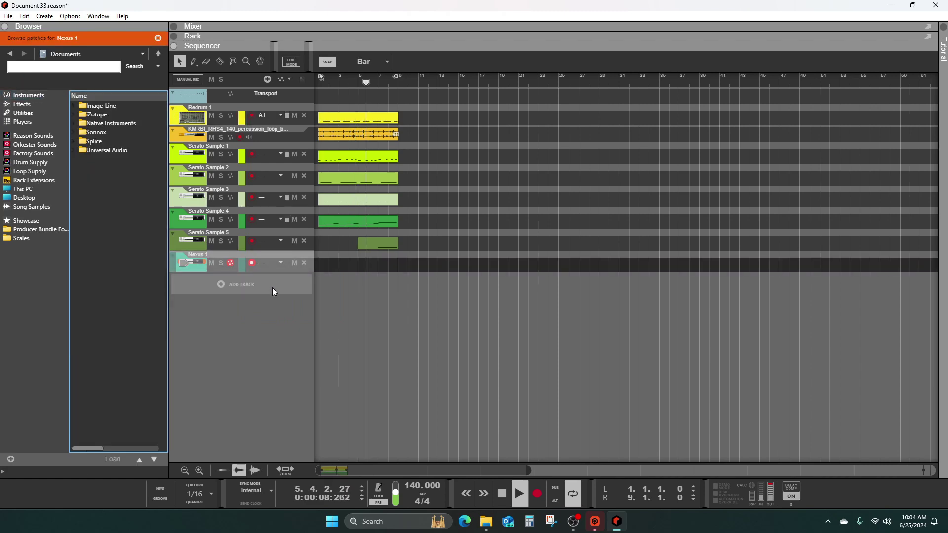
- Open the Nexus 1 instrument and select the preset "The only prescription" from the Bell category
click(193, 261)
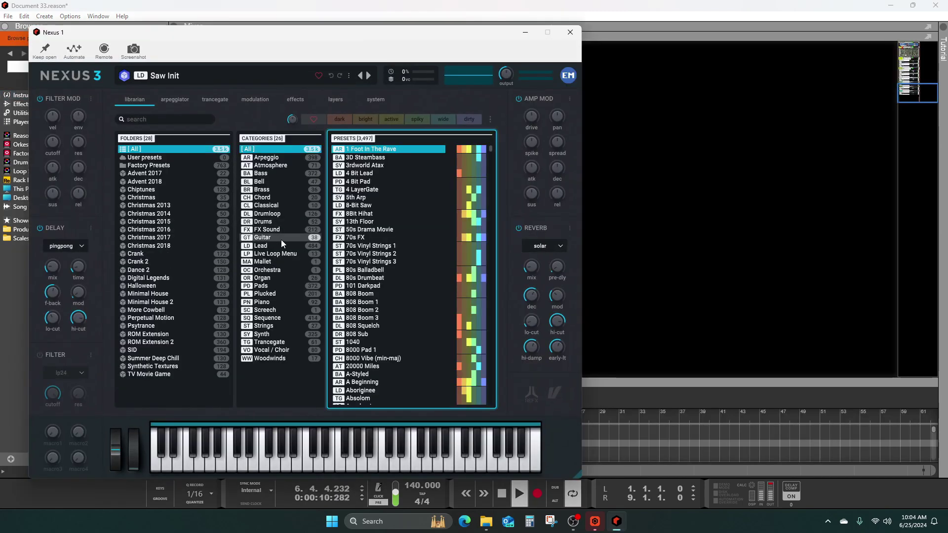
click(265, 184)
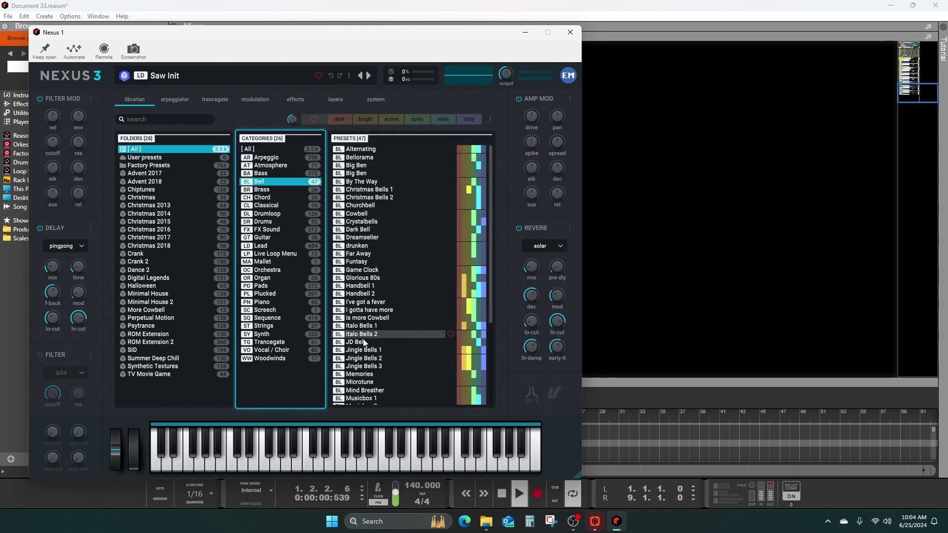
scroll(362, 348, down, 5)
click(365, 337)
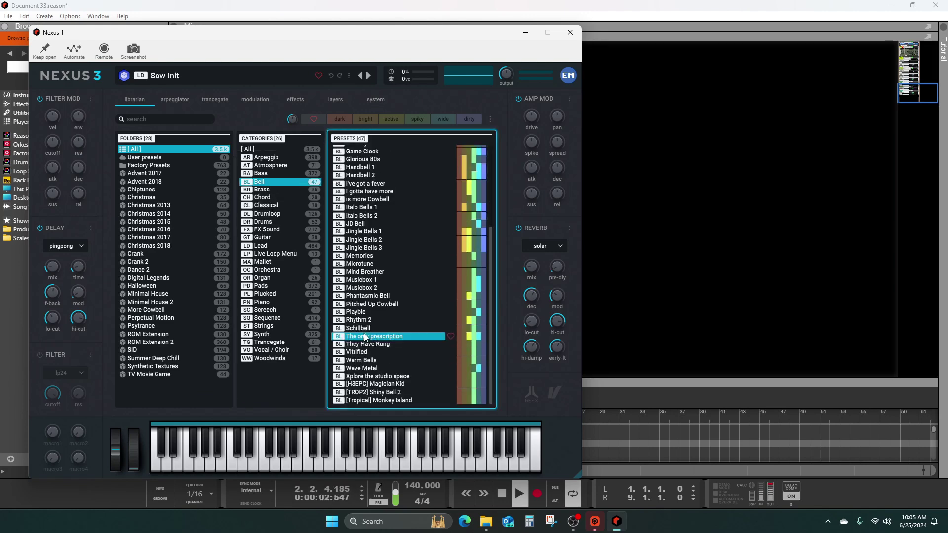
- Audition Nexus bell presets including They Have Rung, Vitrified, Warm Bells, Rhythm 2 and Musicbox 2, select Memories, and close the instrument
click(365, 344)
click(361, 352)
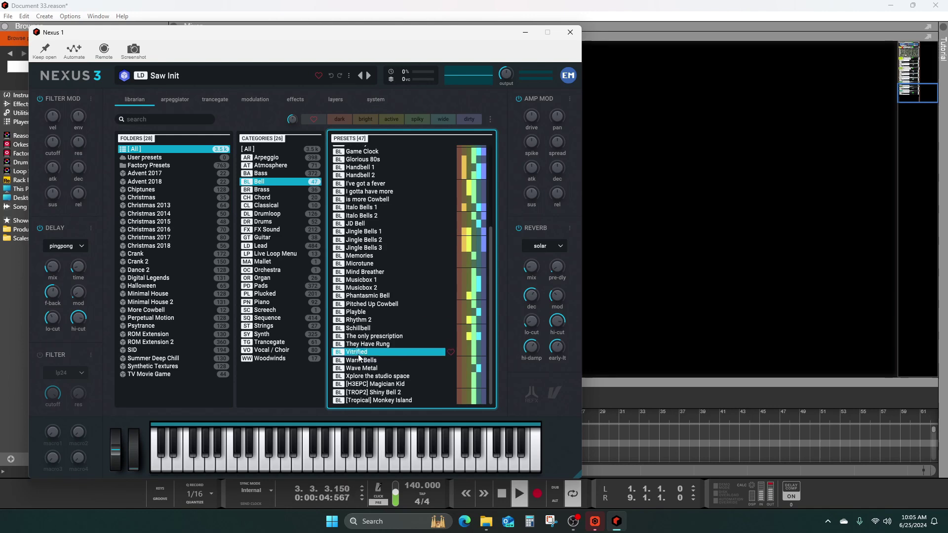
click(359, 361)
click(359, 320)
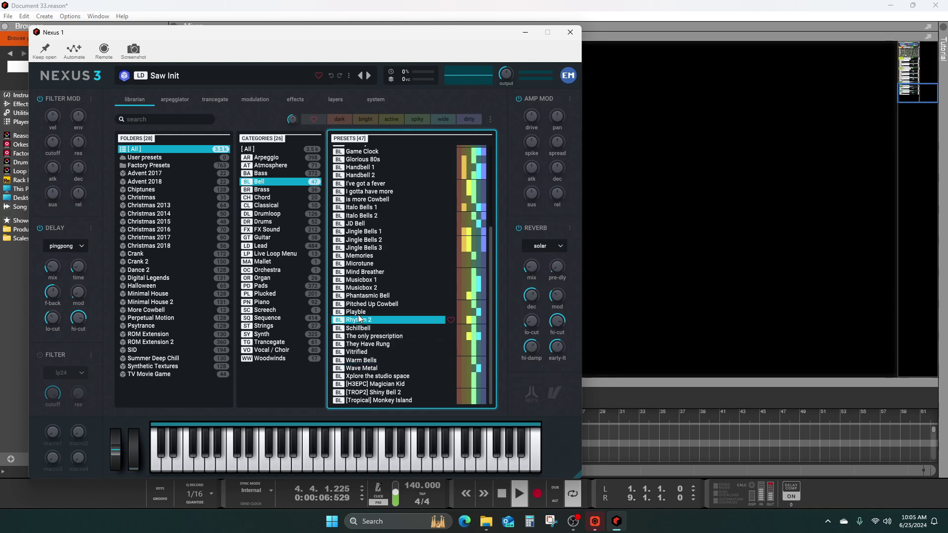
click(359, 312)
click(359, 303)
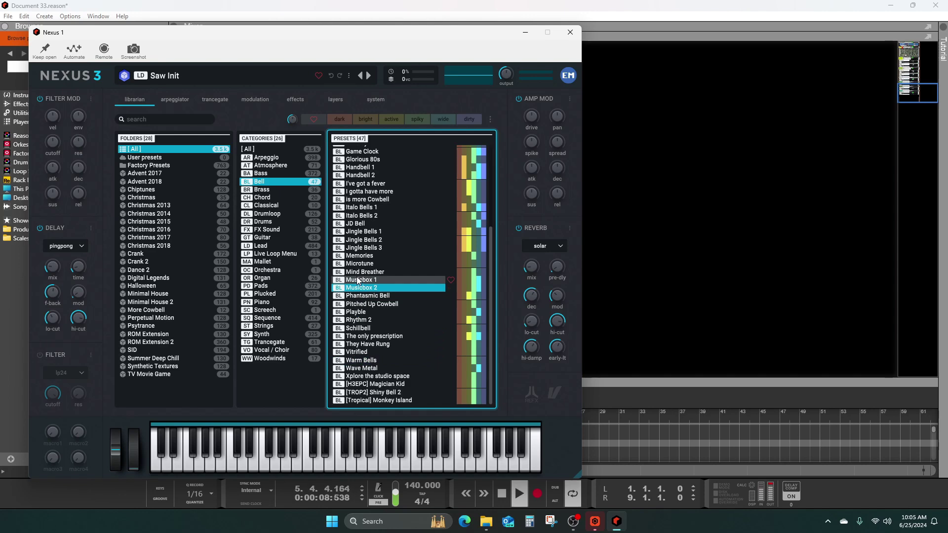
click(360, 256)
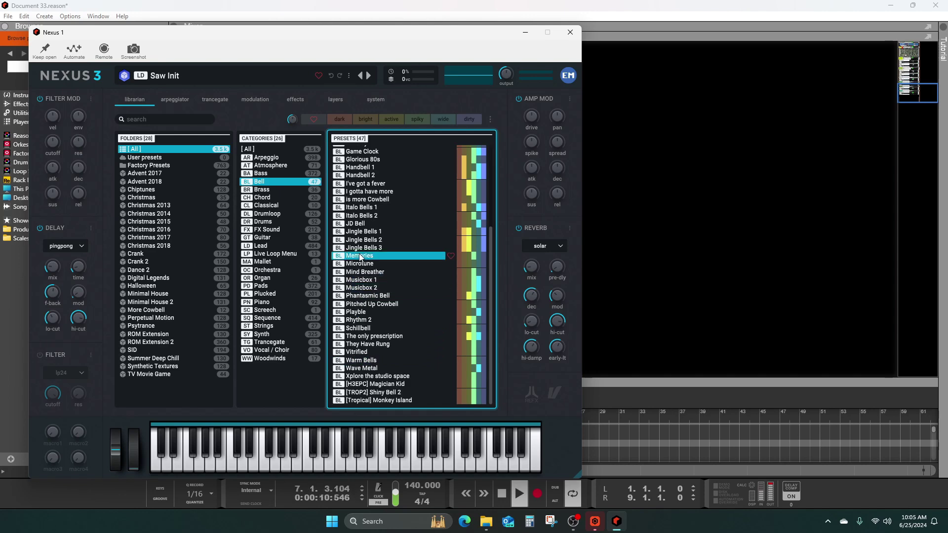
click(570, 32)
- Add a Scales & Chords player to the Nexus 1 device and set its key to A
click(23, 124)
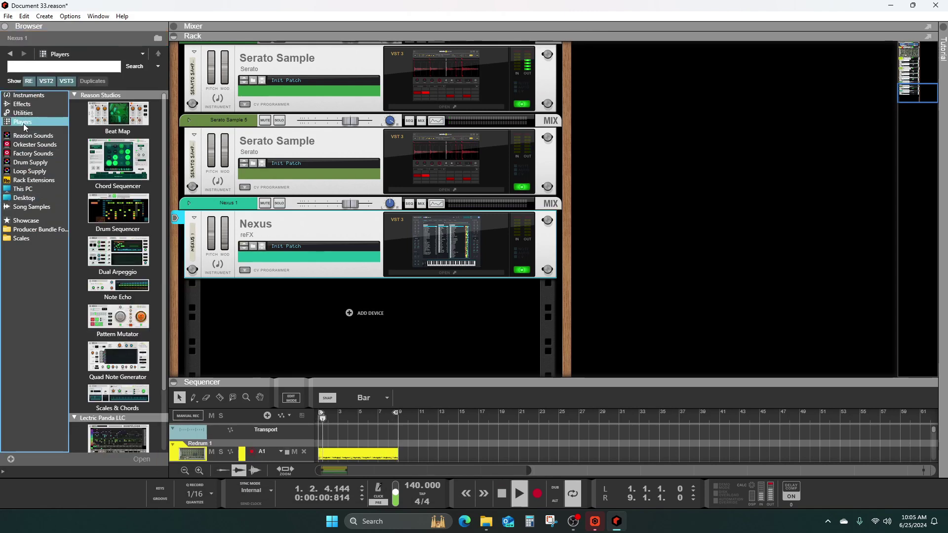
drag(118, 393, 275, 244)
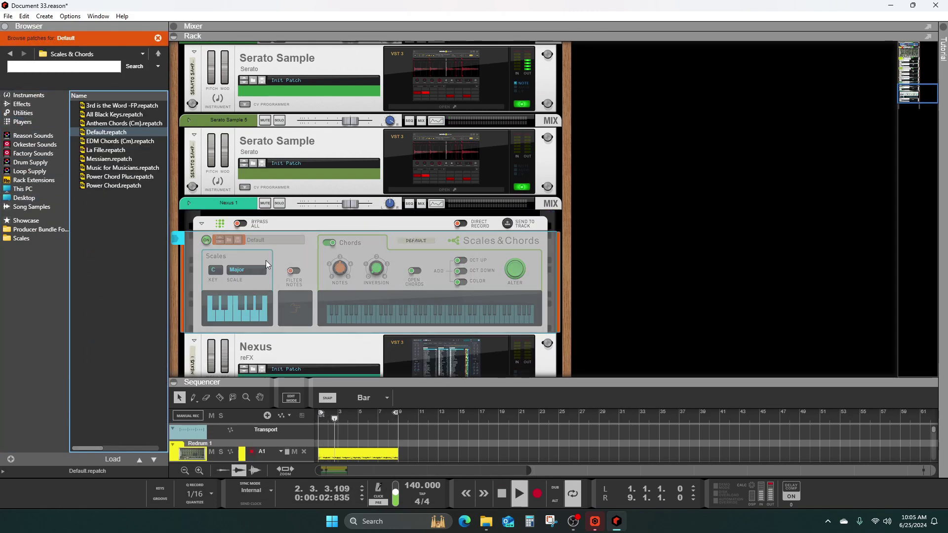
click(215, 270)
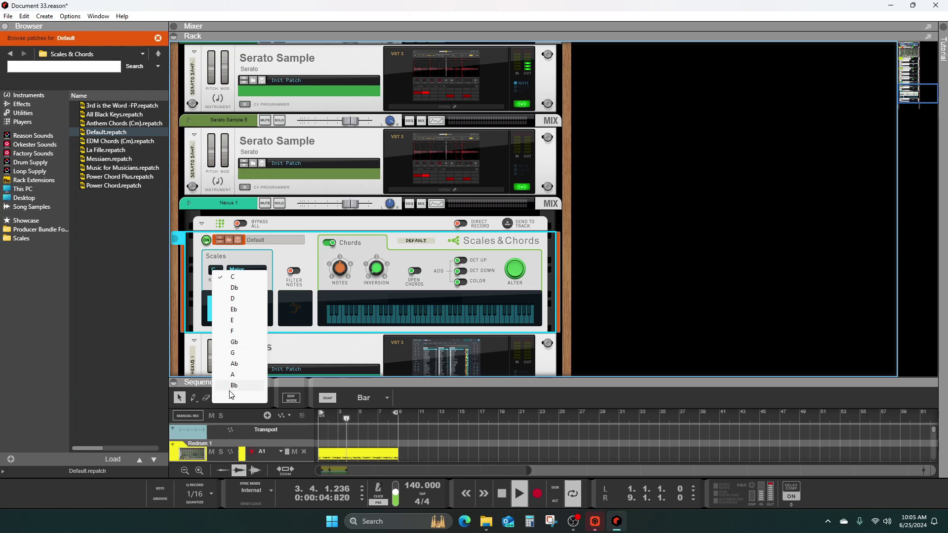
click(234, 374)
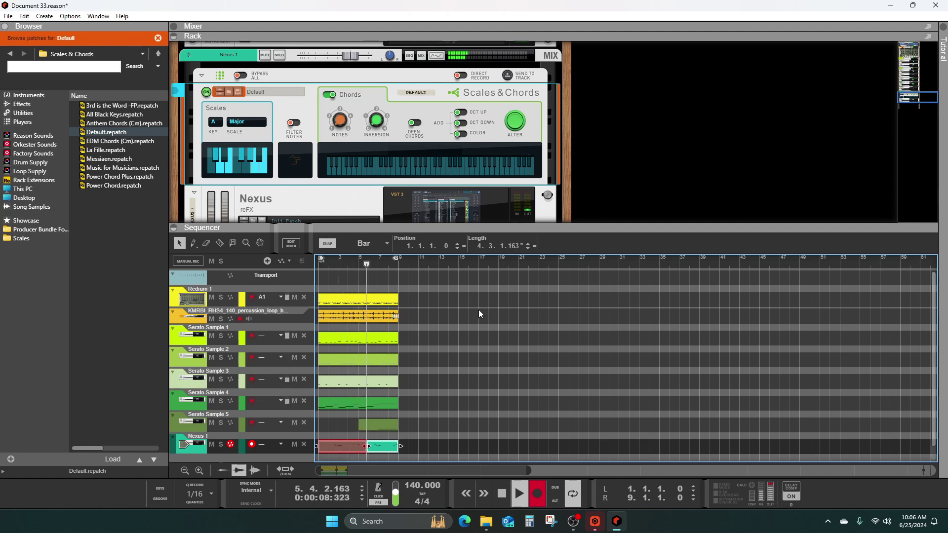
- Stop recording the Nexus 1 part, restart playback and join its recorded clips into one
click(501, 493)
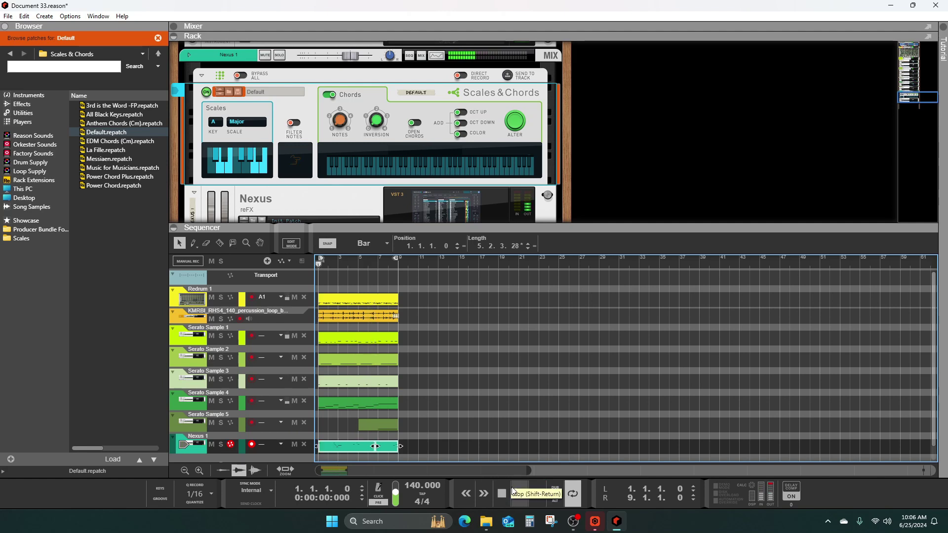
key(space)
right_click(390, 448)
click(411, 340)
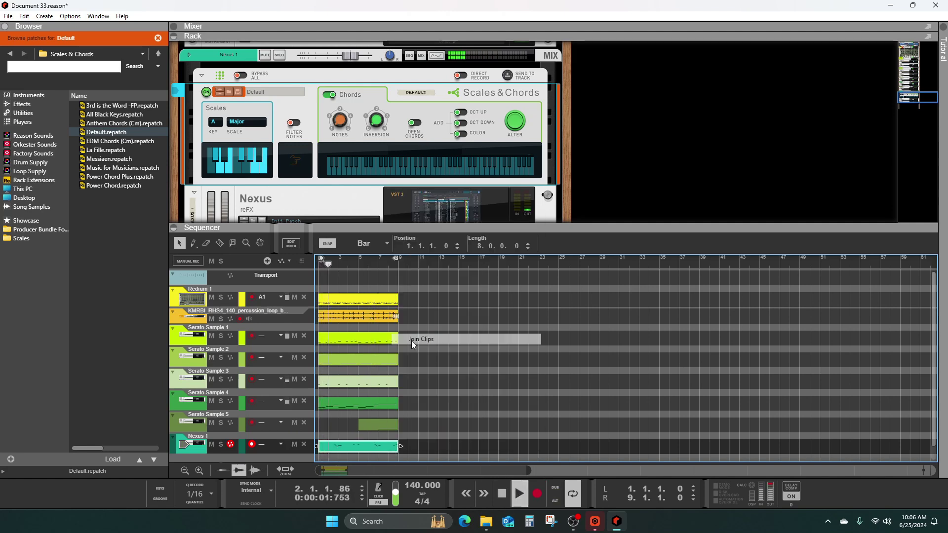
- Open the joined Nexus 1 clip for note editing and quantize its notes
double_click(381, 449)
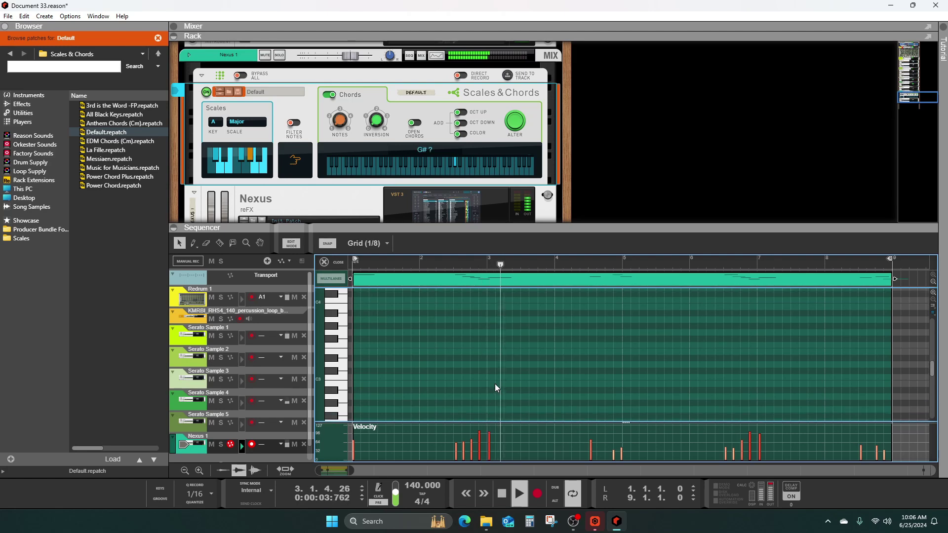
scroll(494, 384, up, 4)
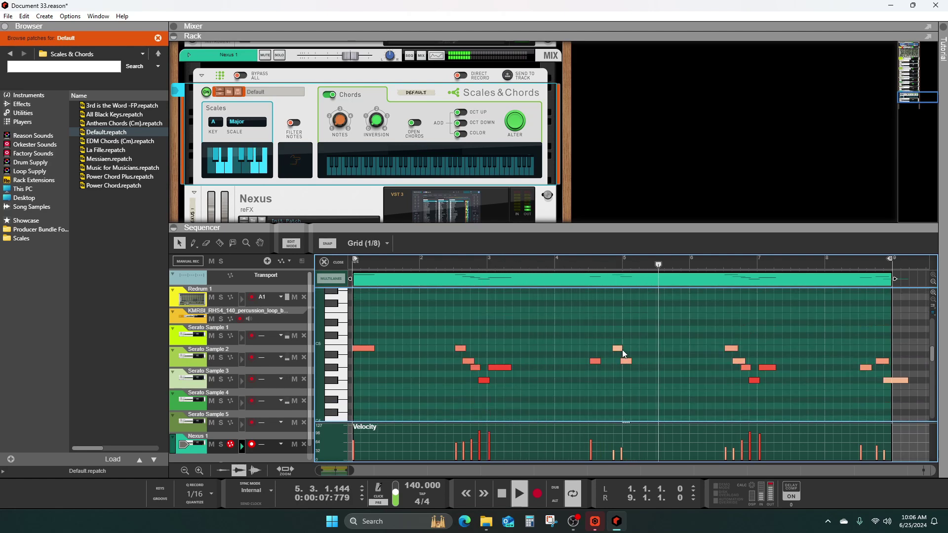
right_click(600, 276)
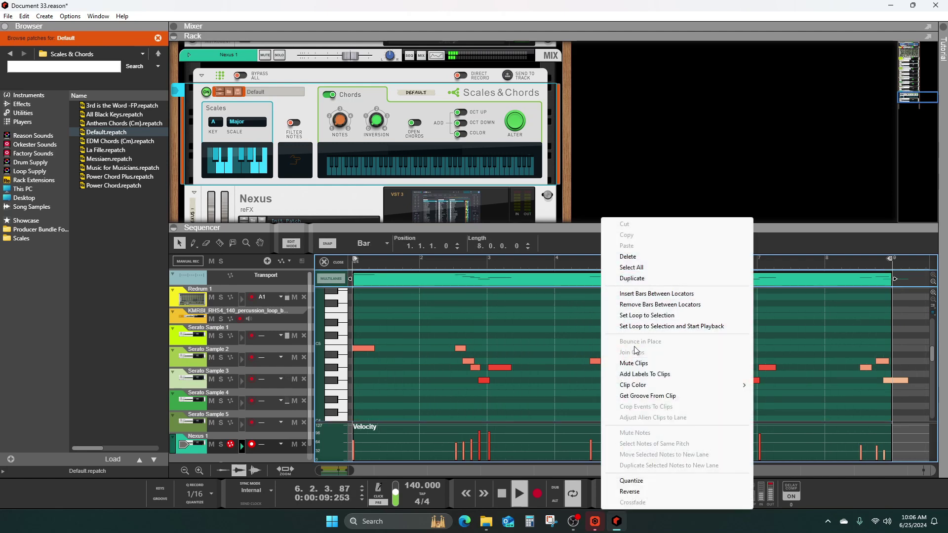
click(637, 480)
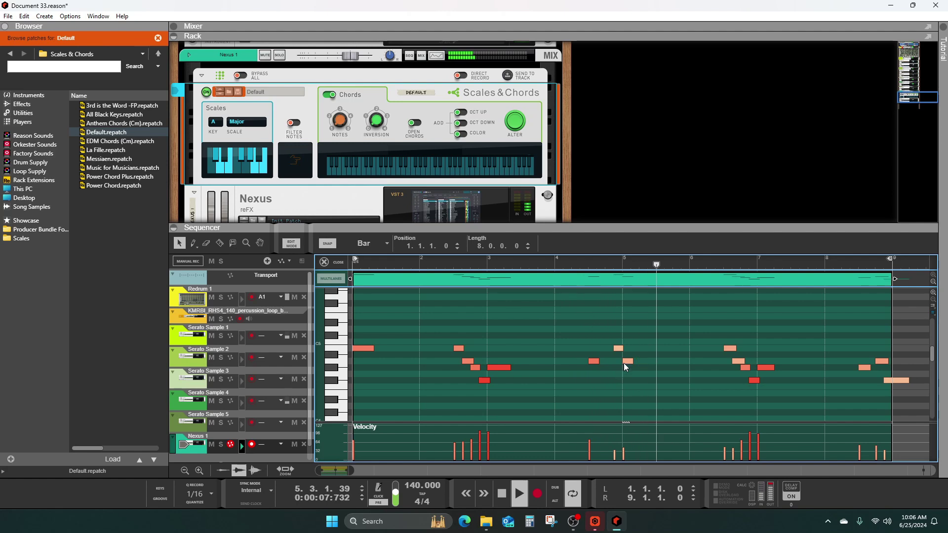
- Move the bar 5 note and the clip's first note to G#4, and replay the loop from bar 1
drag(624, 362, 624, 367)
click(585, 267)
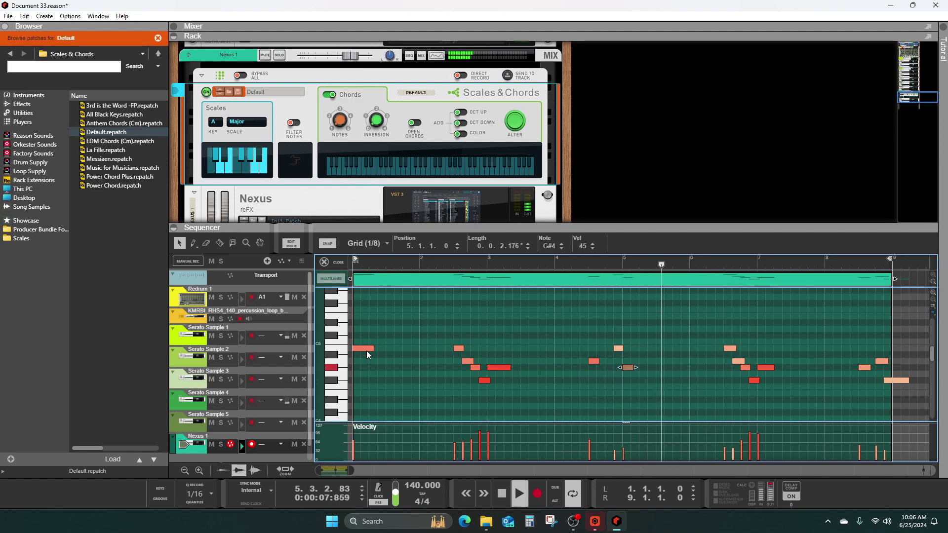
drag(367, 349, 358, 368)
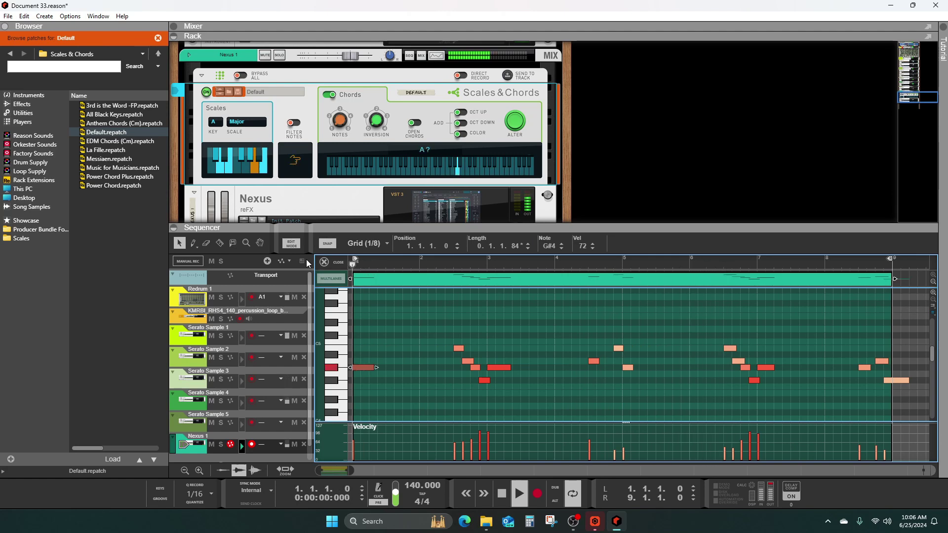
click(354, 261)
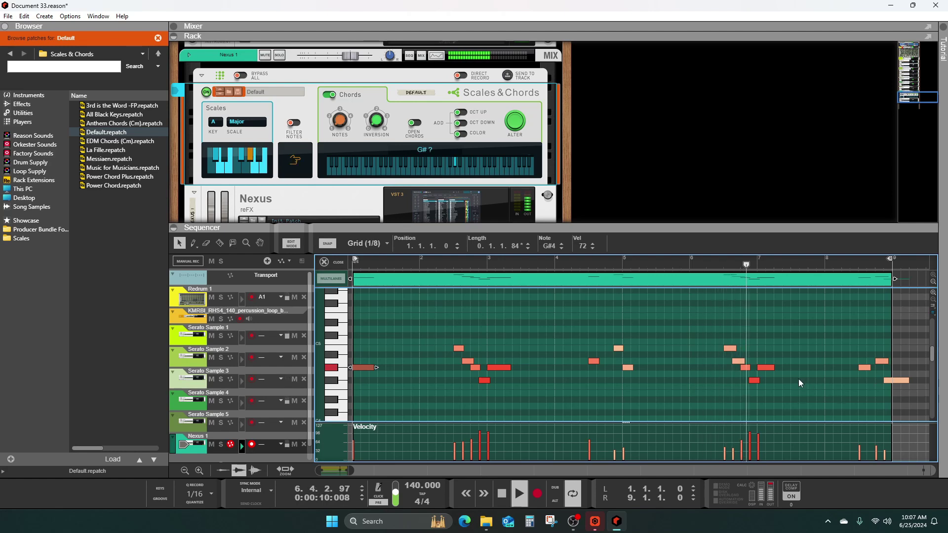
- Shorten the last F#4 note to a length of 0.0.2.0, trim the Nexus clip's end to bar 9 and leave note editing
click(888, 380)
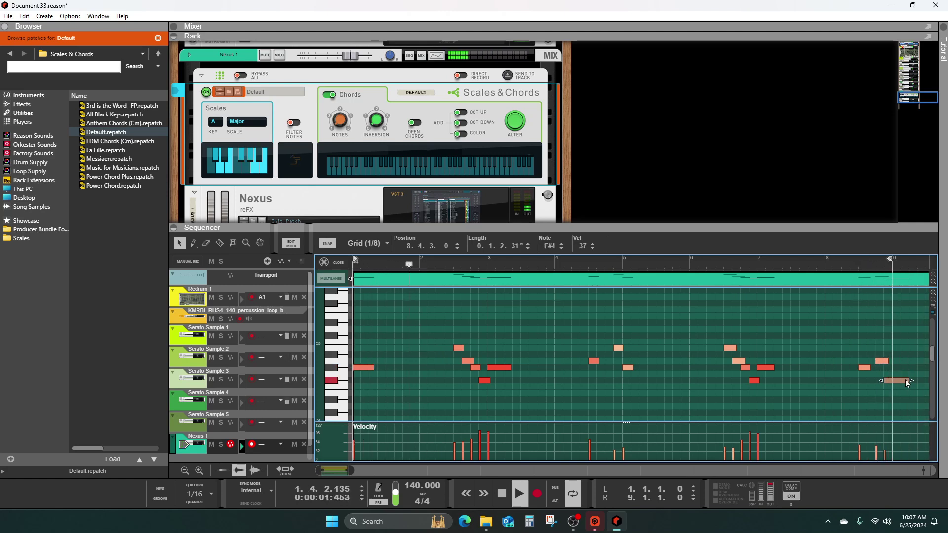
drag(905, 380, 893, 380)
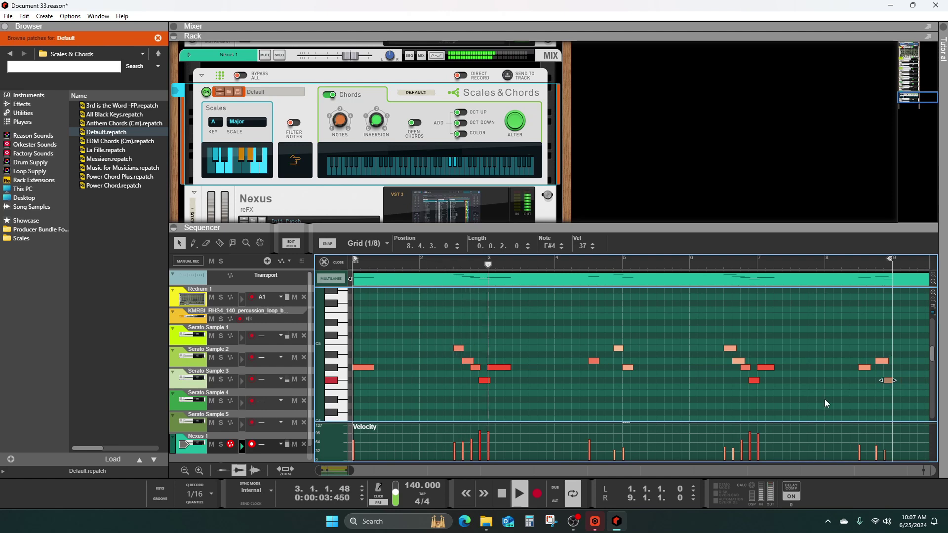
drag(354, 469, 393, 469)
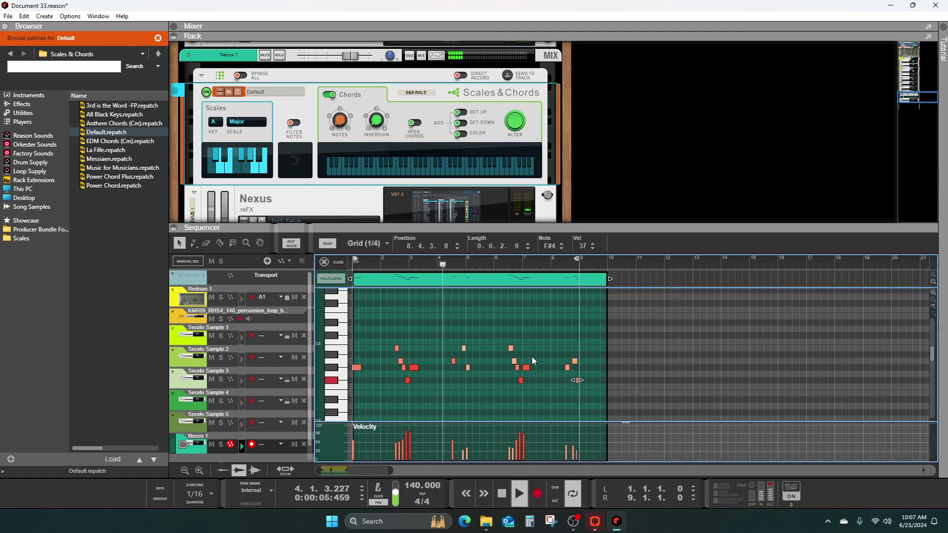
drag(610, 280, 573, 281)
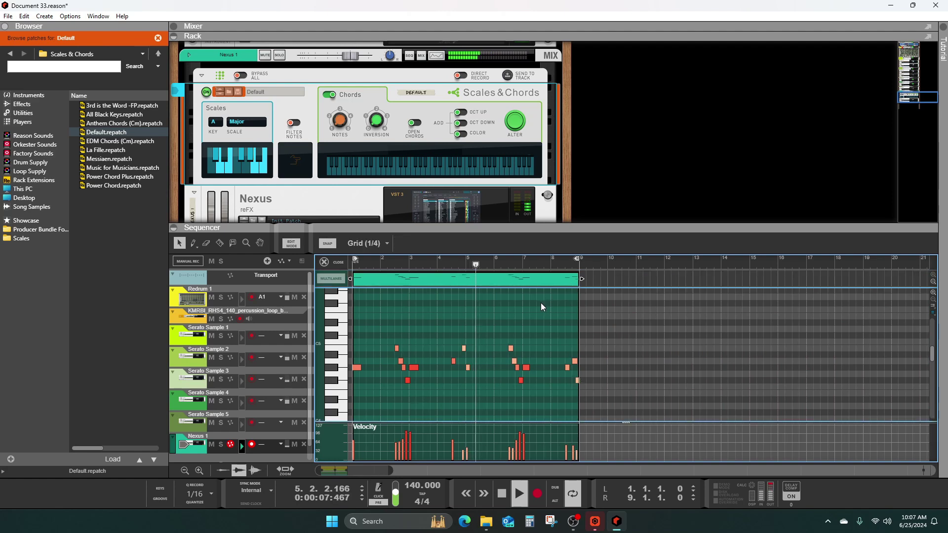
key(ctrl+e)
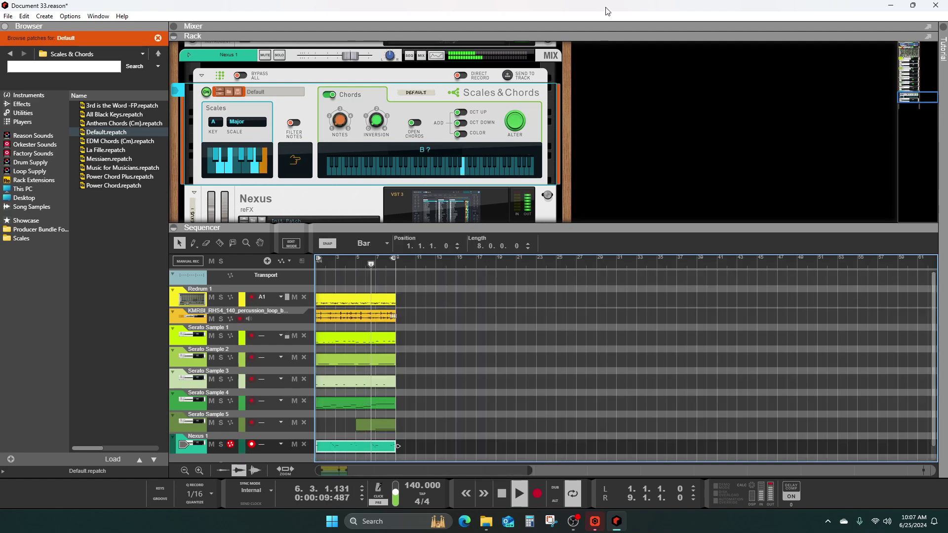
- In the mixer, adjust Nexus 1's input gain, pan it to 78, and adjust the panning of Serato Sample 5
click(604, 25)
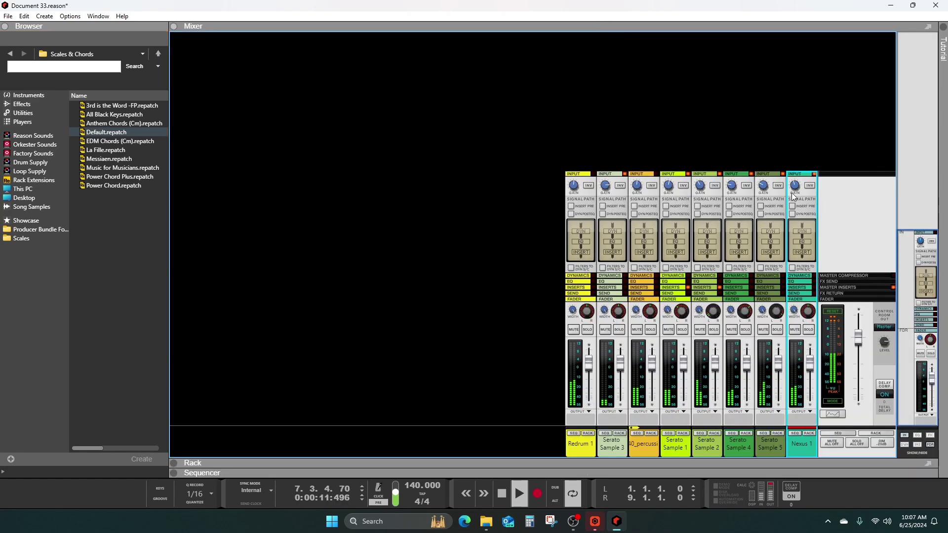
drag(792, 199, 792, 197)
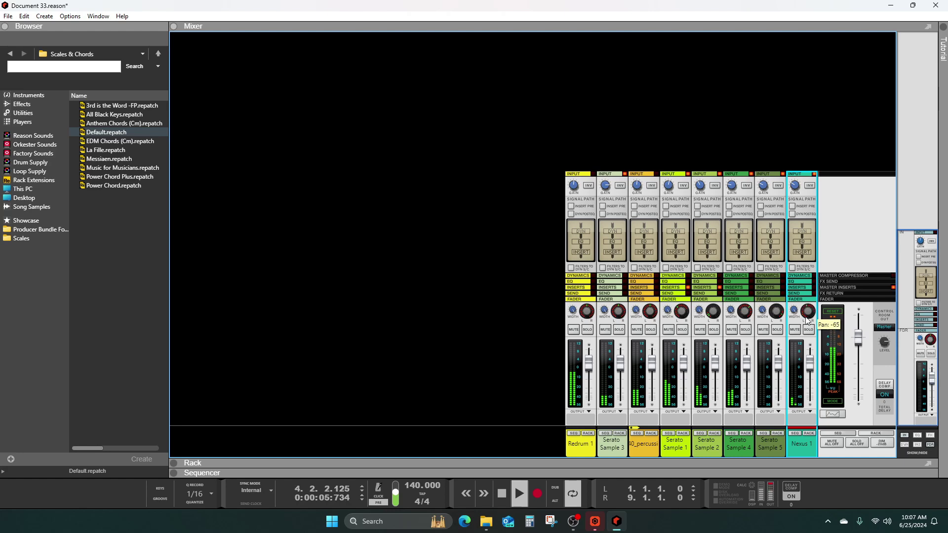
drag(806, 308, 806, 307)
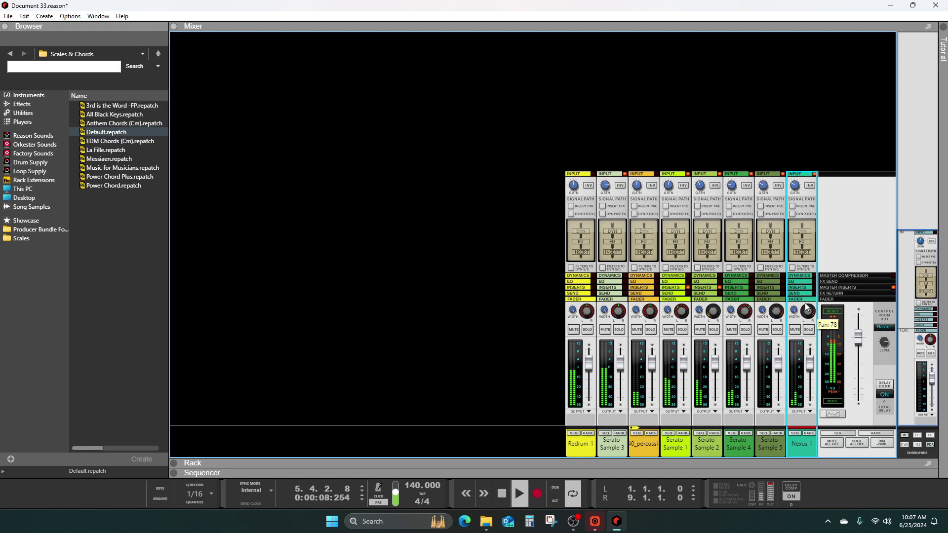
click(778, 319)
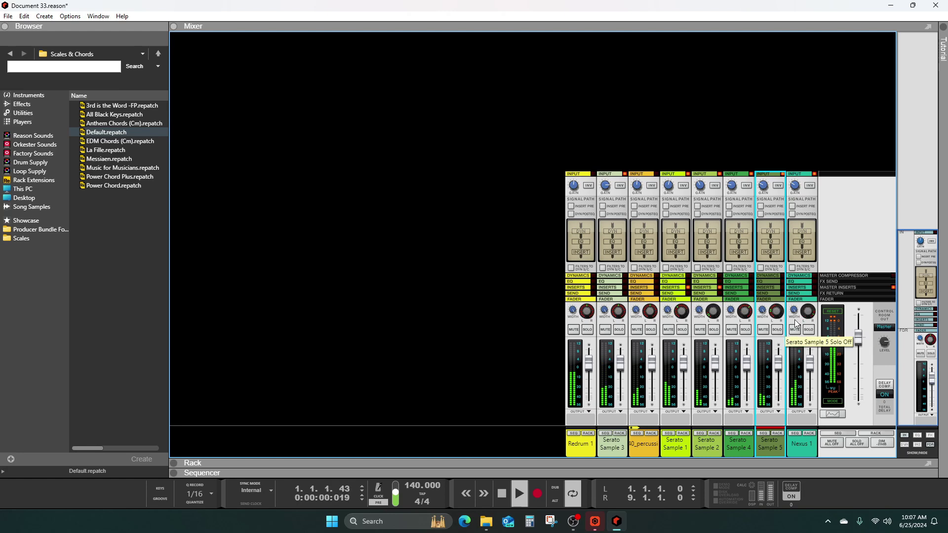
click(517, 494)
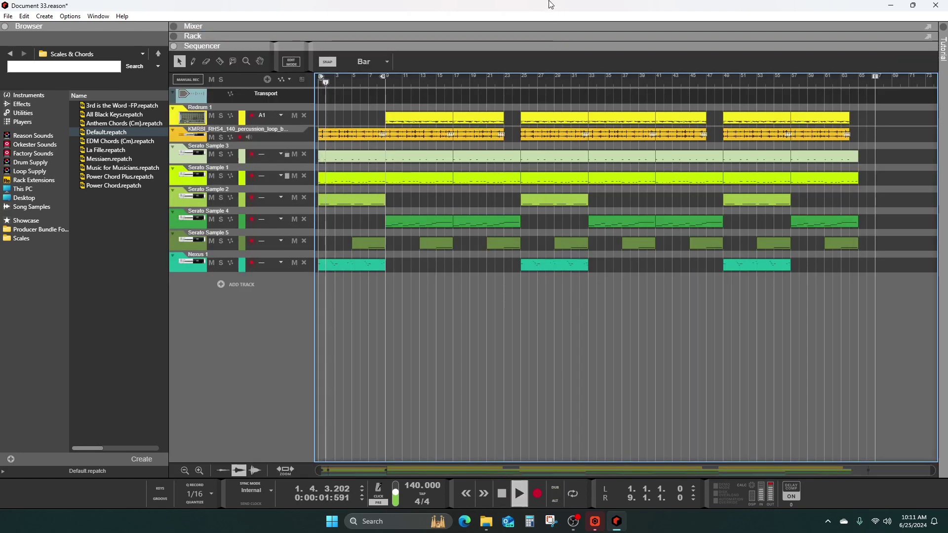